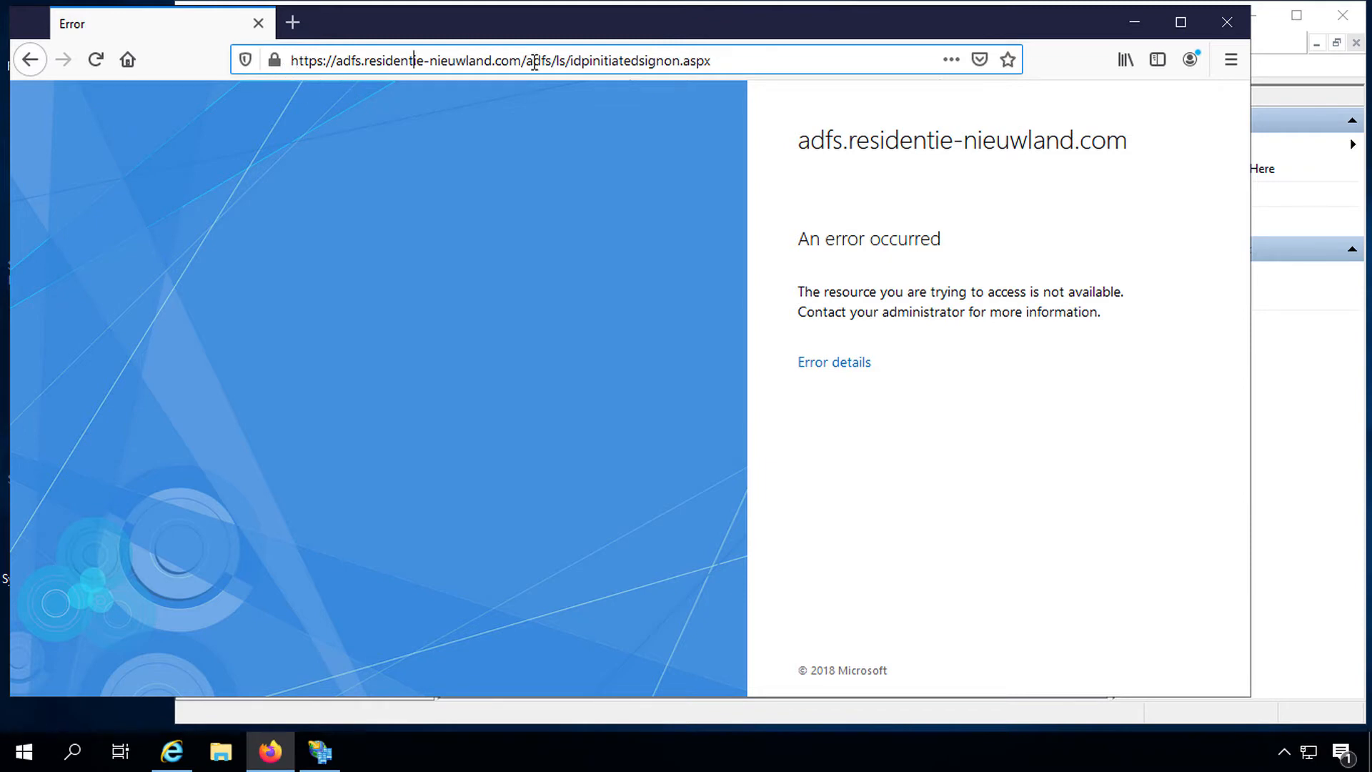
# Step: Check in Firefox that the AD FS site's connection is secure and verified by Sectigo Limited
pyautogui.moveTo(526, 61); pyautogui.dragTo(718, 59)
pyautogui.click(726, 58)
pyautogui.click(275, 61)
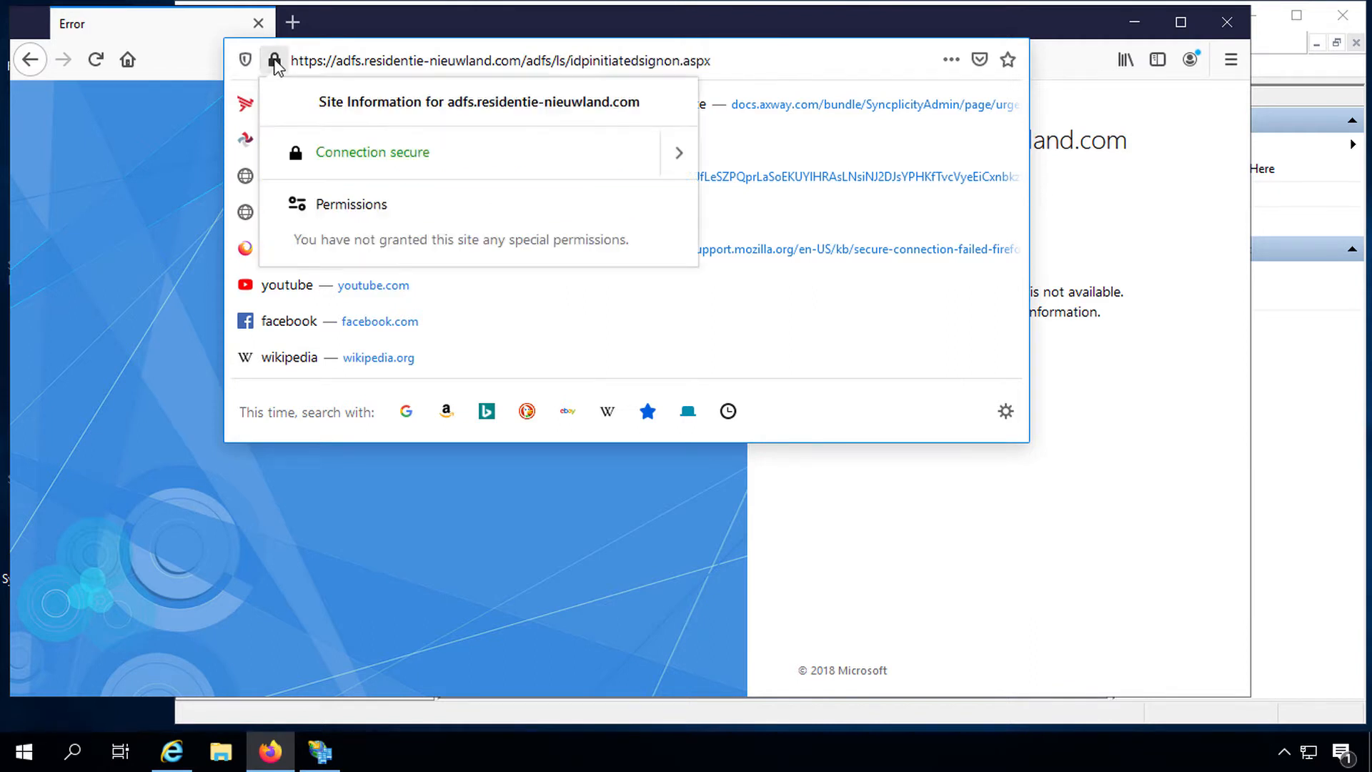
pyautogui.click(680, 153)
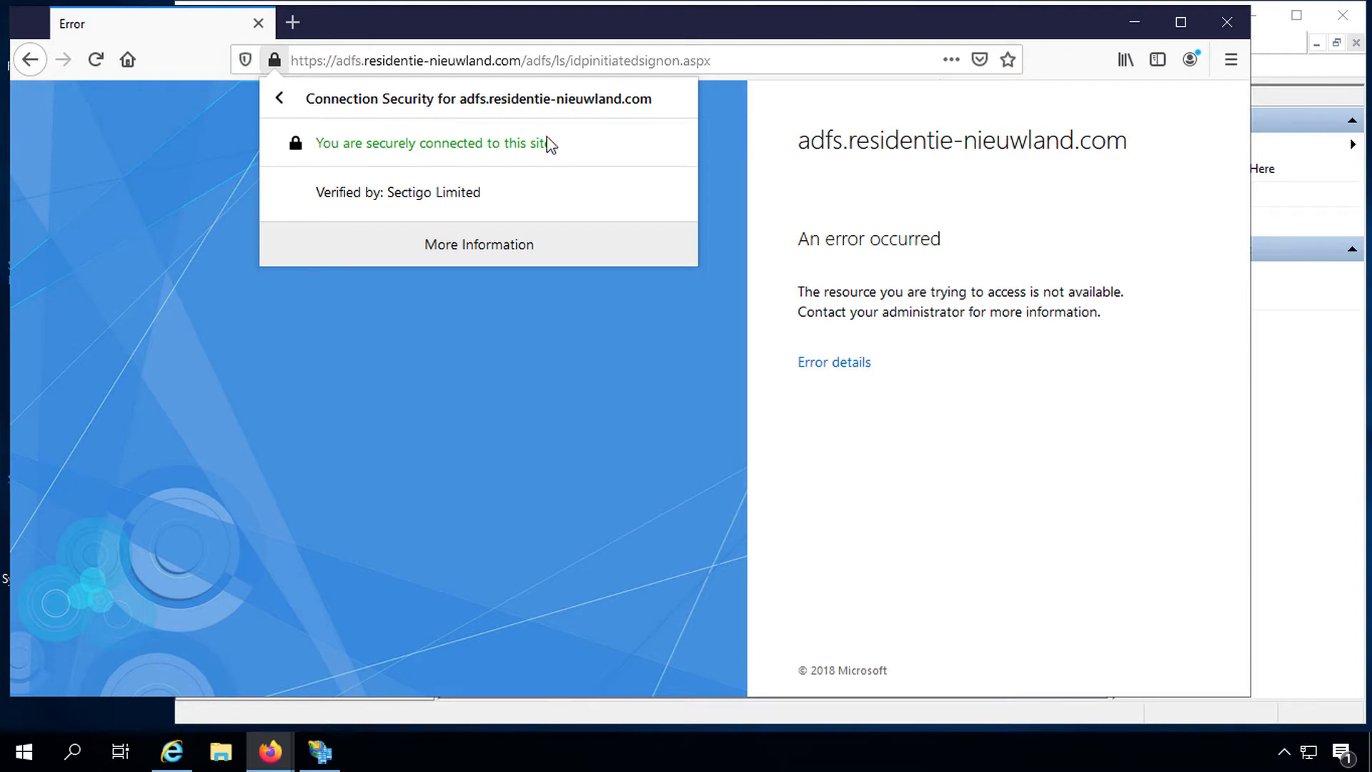
pyautogui.click(279, 97)
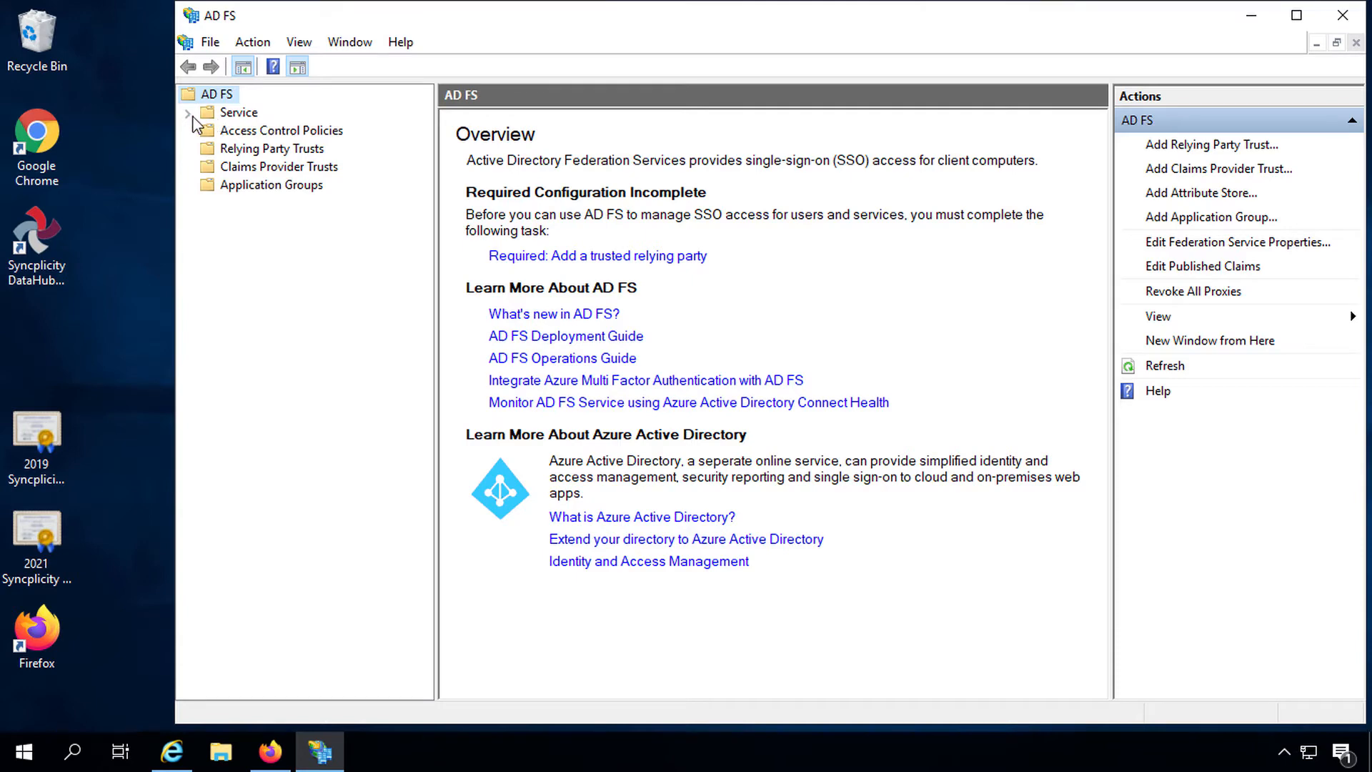
# Step: Review the primary authentication methods and service certificates, then show the empty Relying Party Trusts list
pyautogui.click(188, 114)
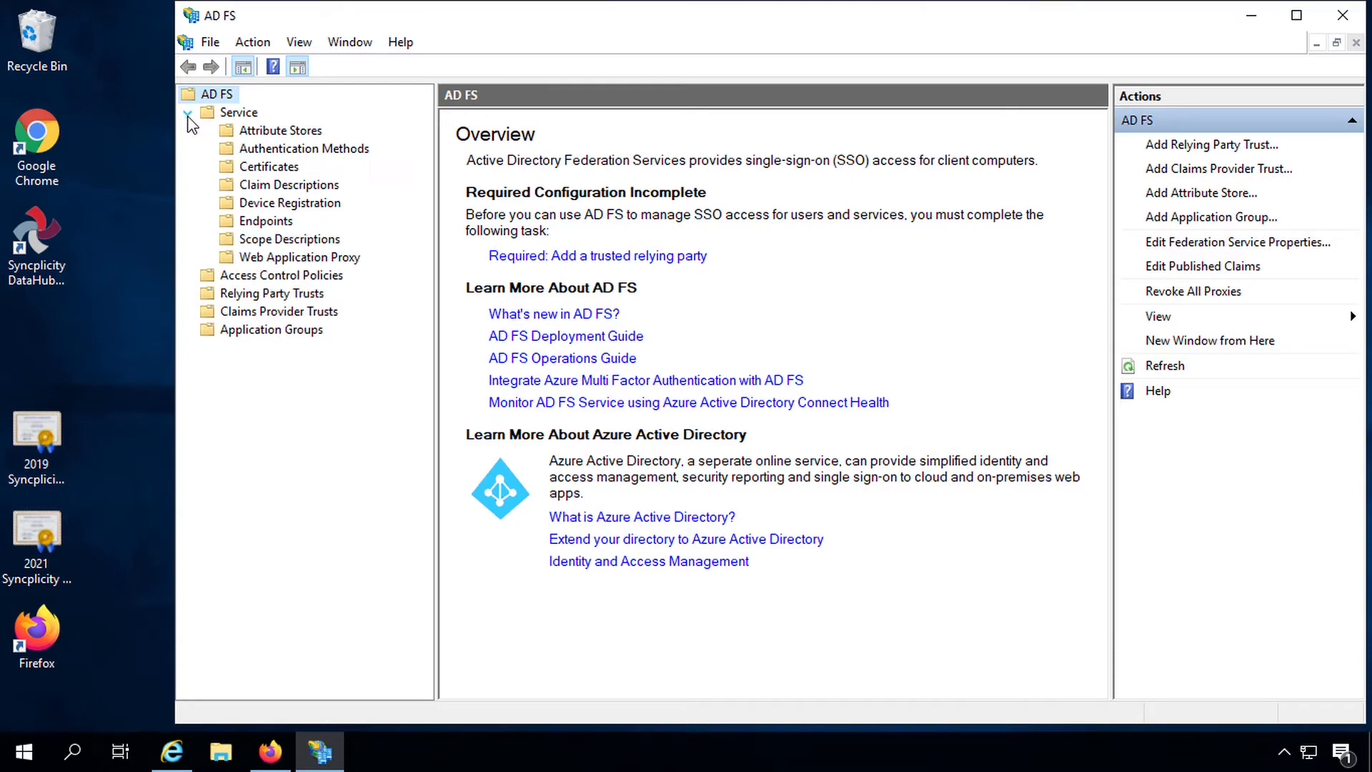
pyautogui.click(277, 150)
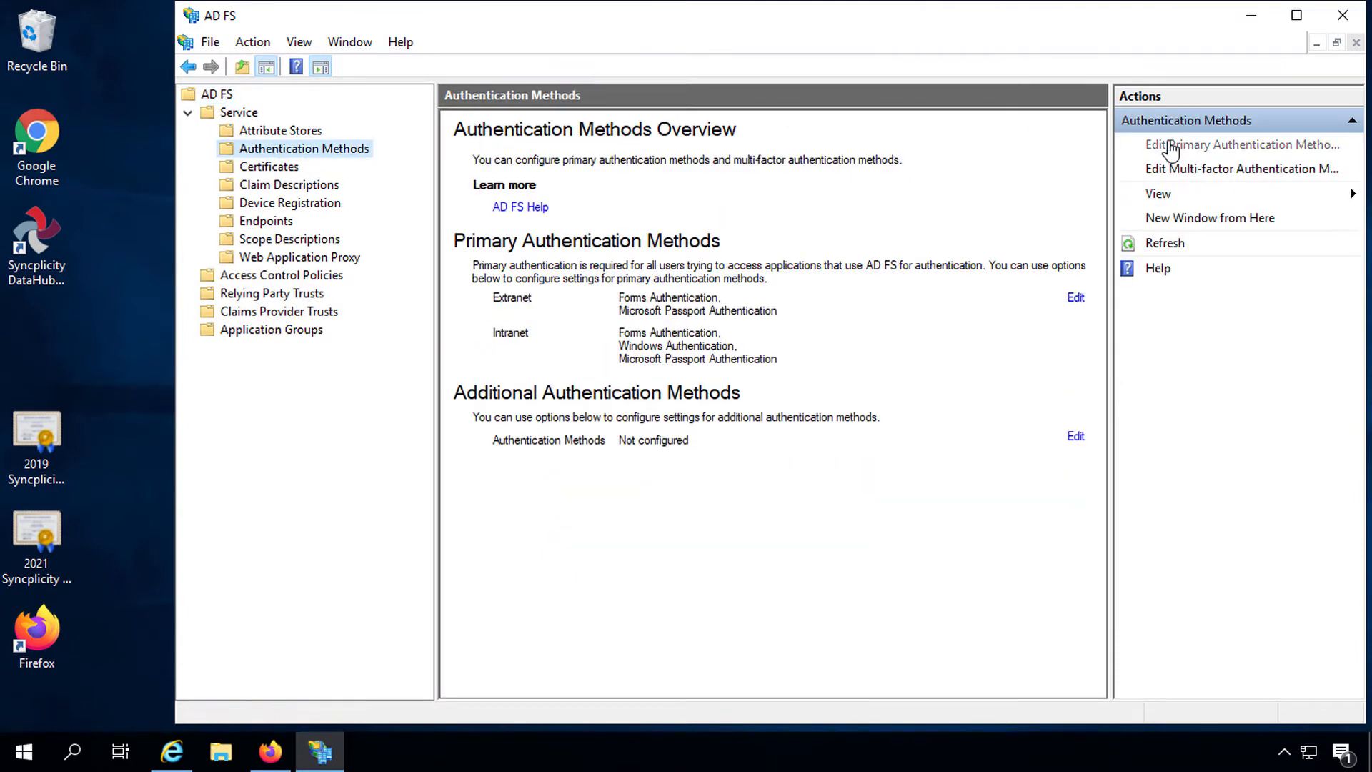
pyautogui.click(1171, 147)
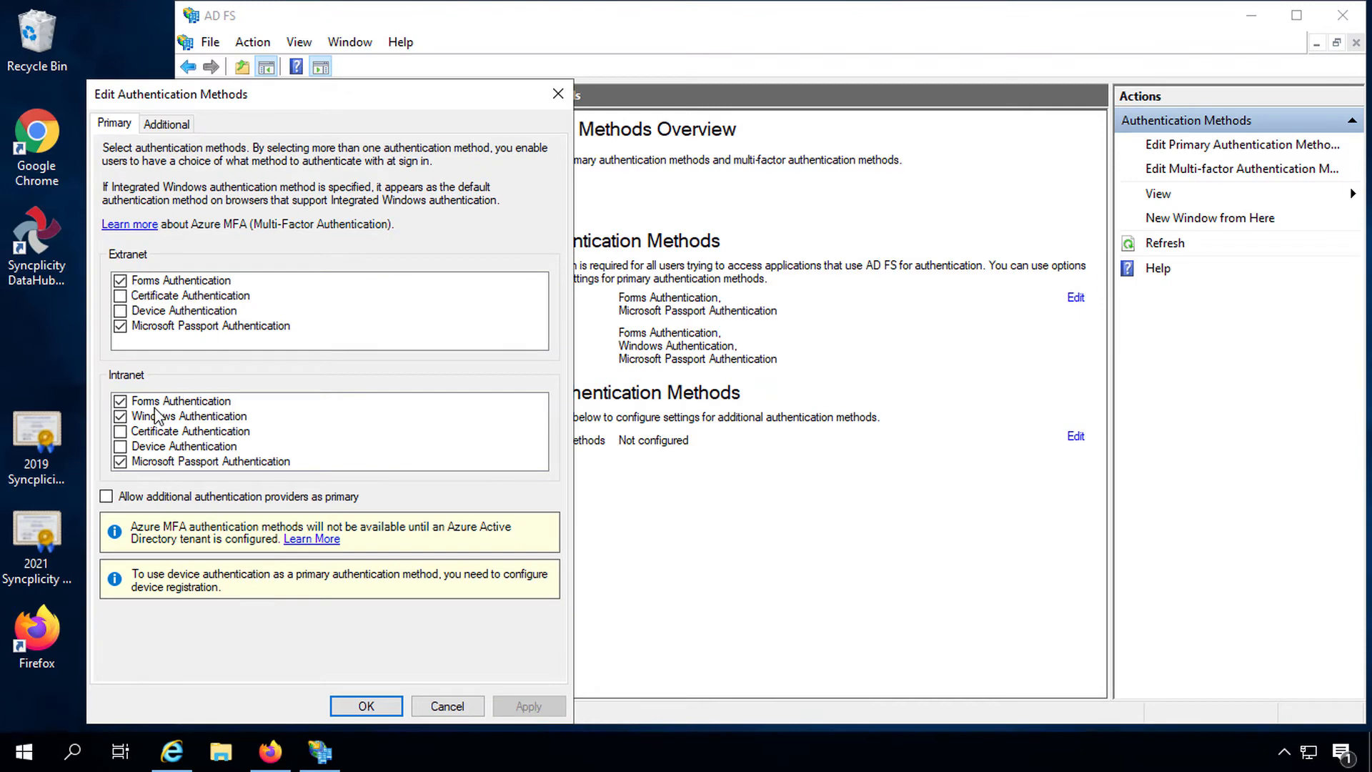
pyautogui.click(472, 706)
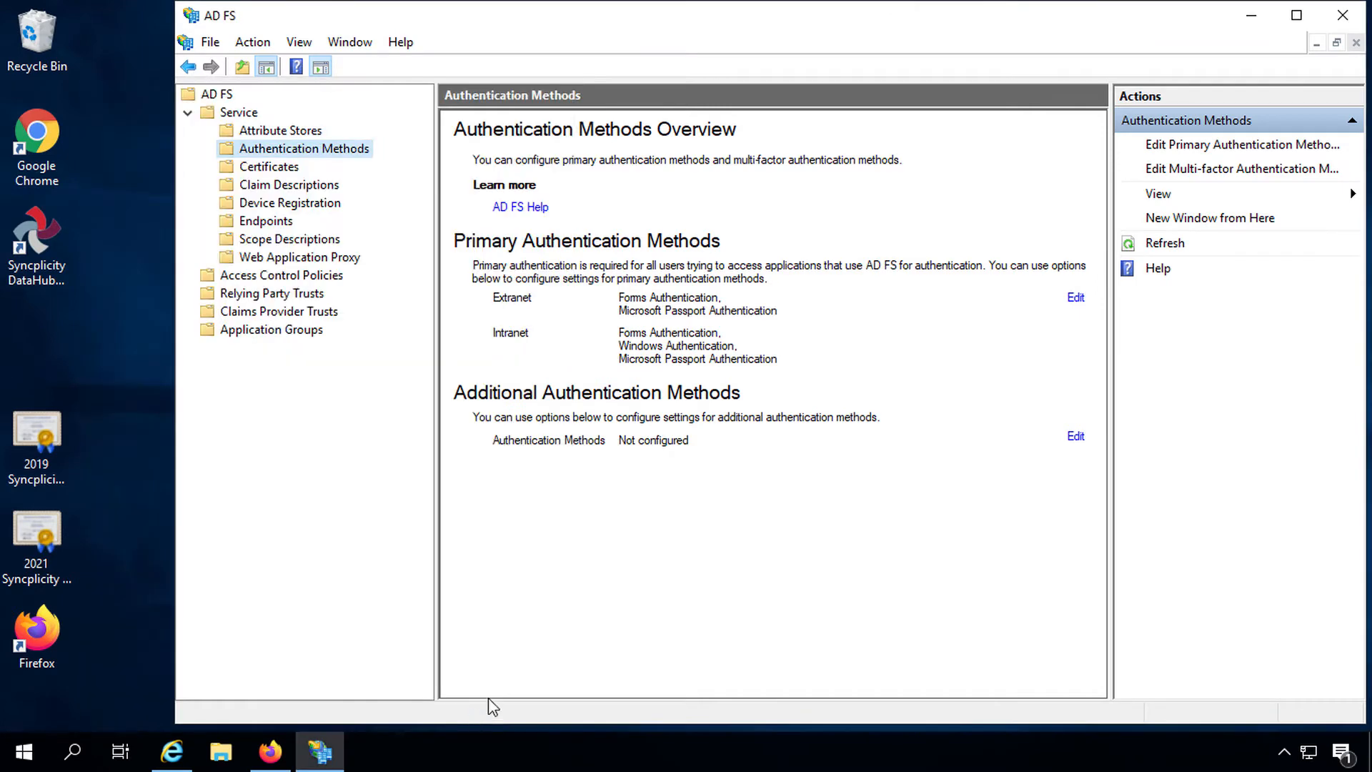
pyautogui.click(253, 172)
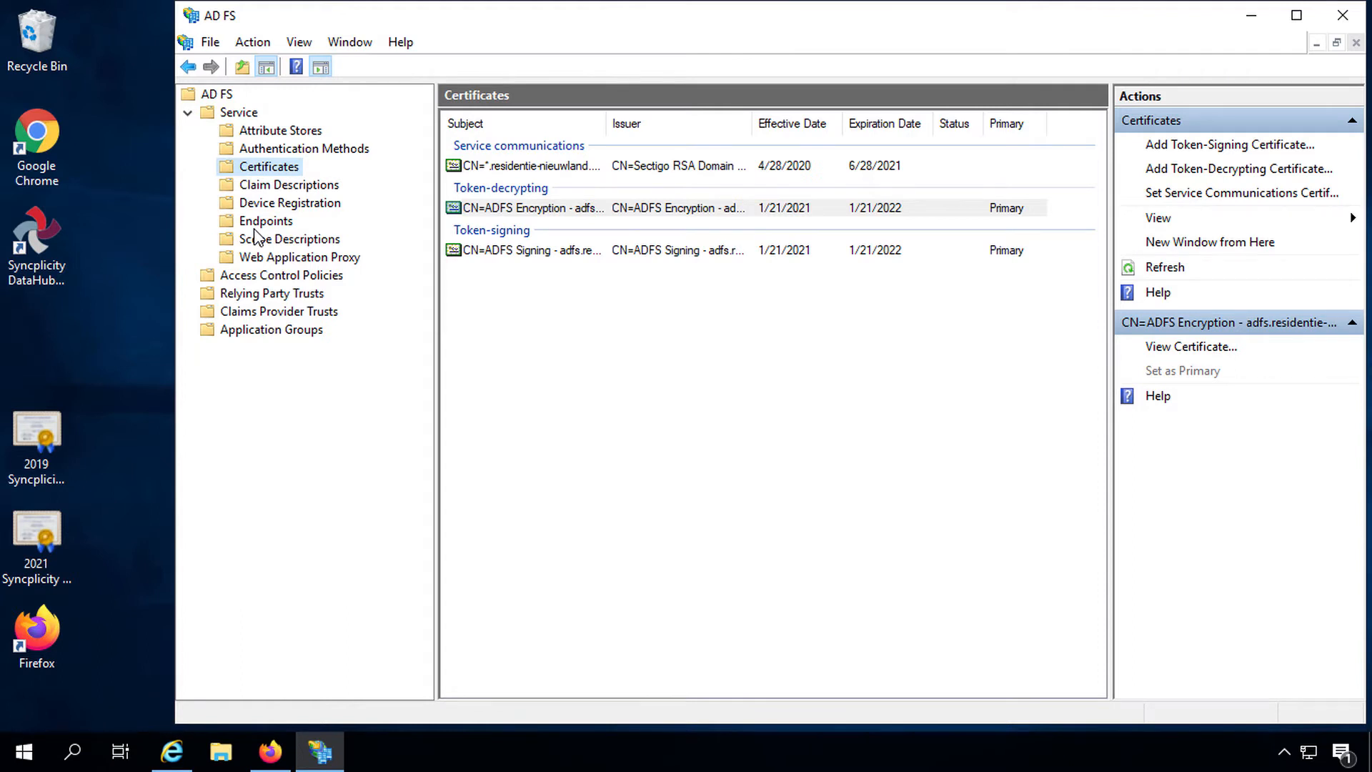
pyautogui.click(252, 297)
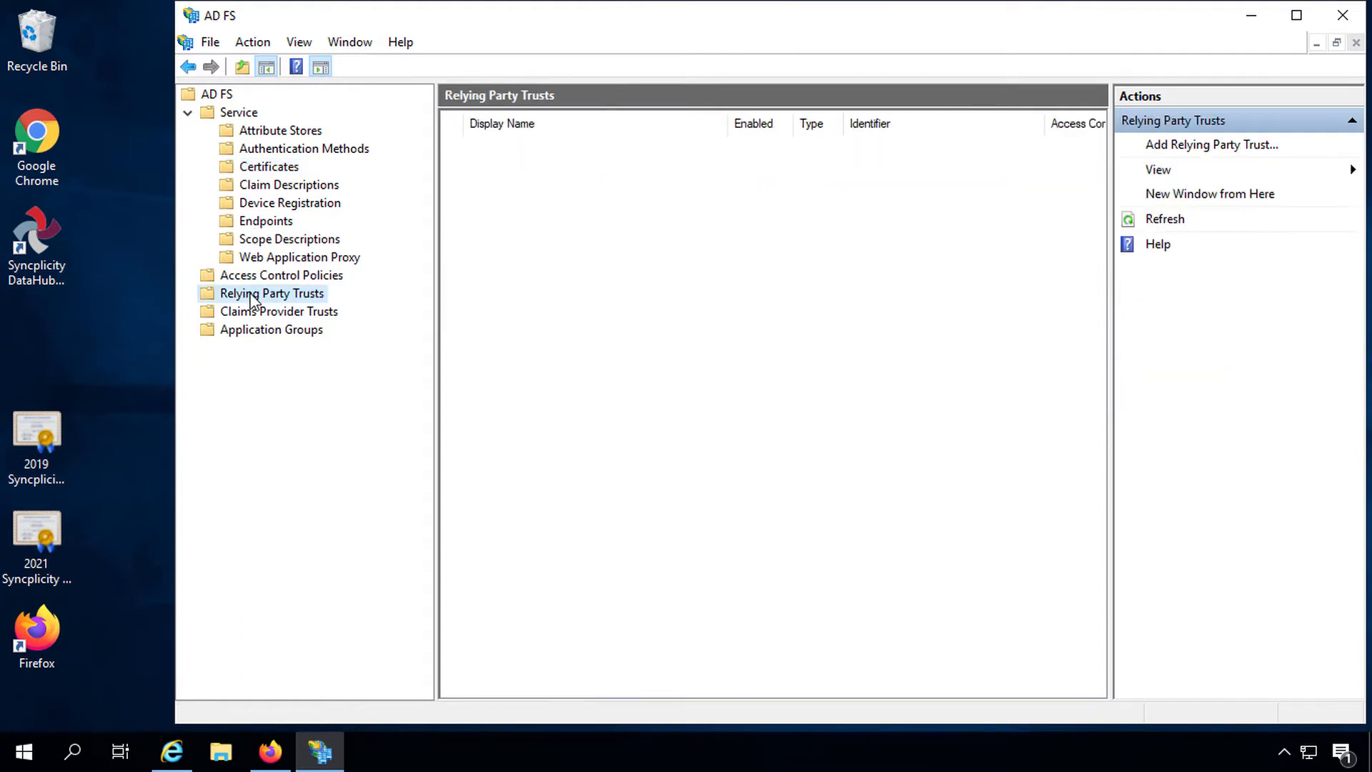
# Step: Start a new claims-aware relying party trust with data entered manually
pyautogui.rightClick(252, 297)
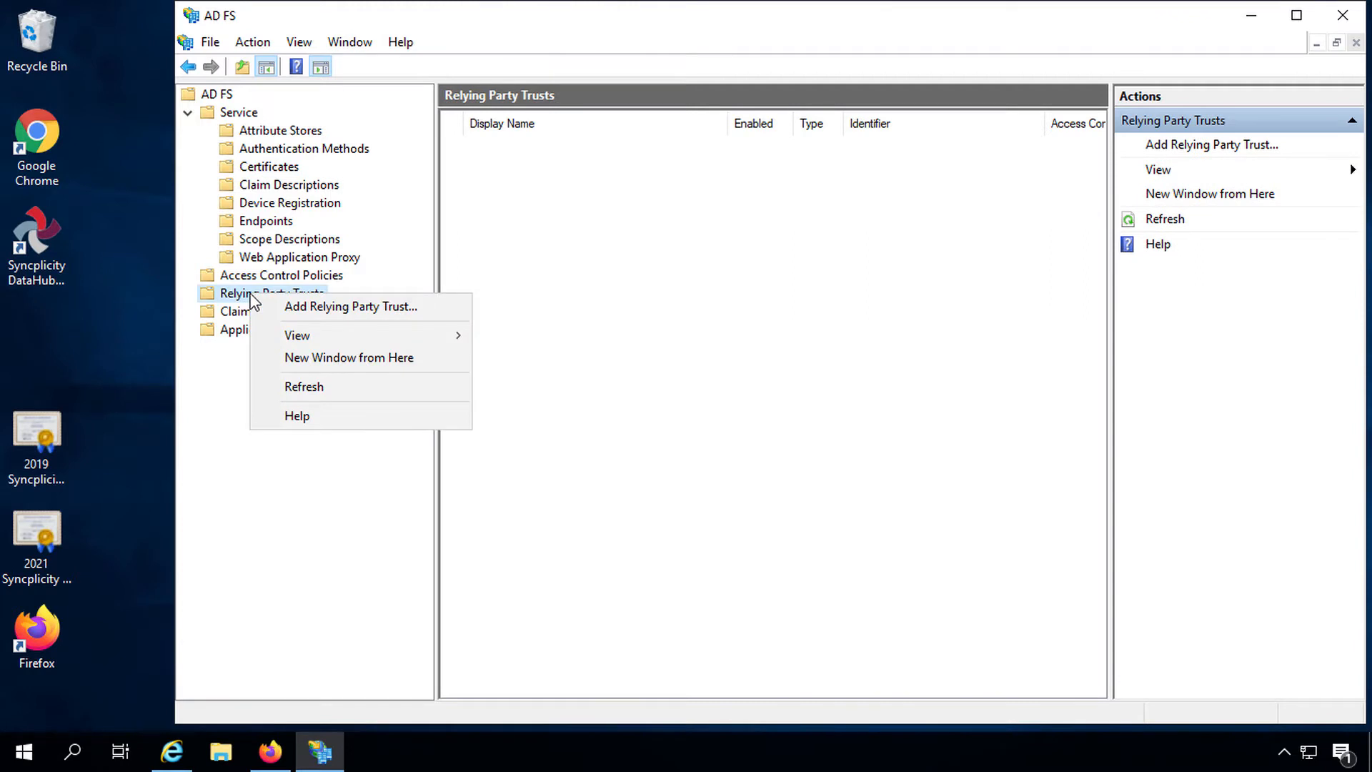
pyautogui.click(307, 307)
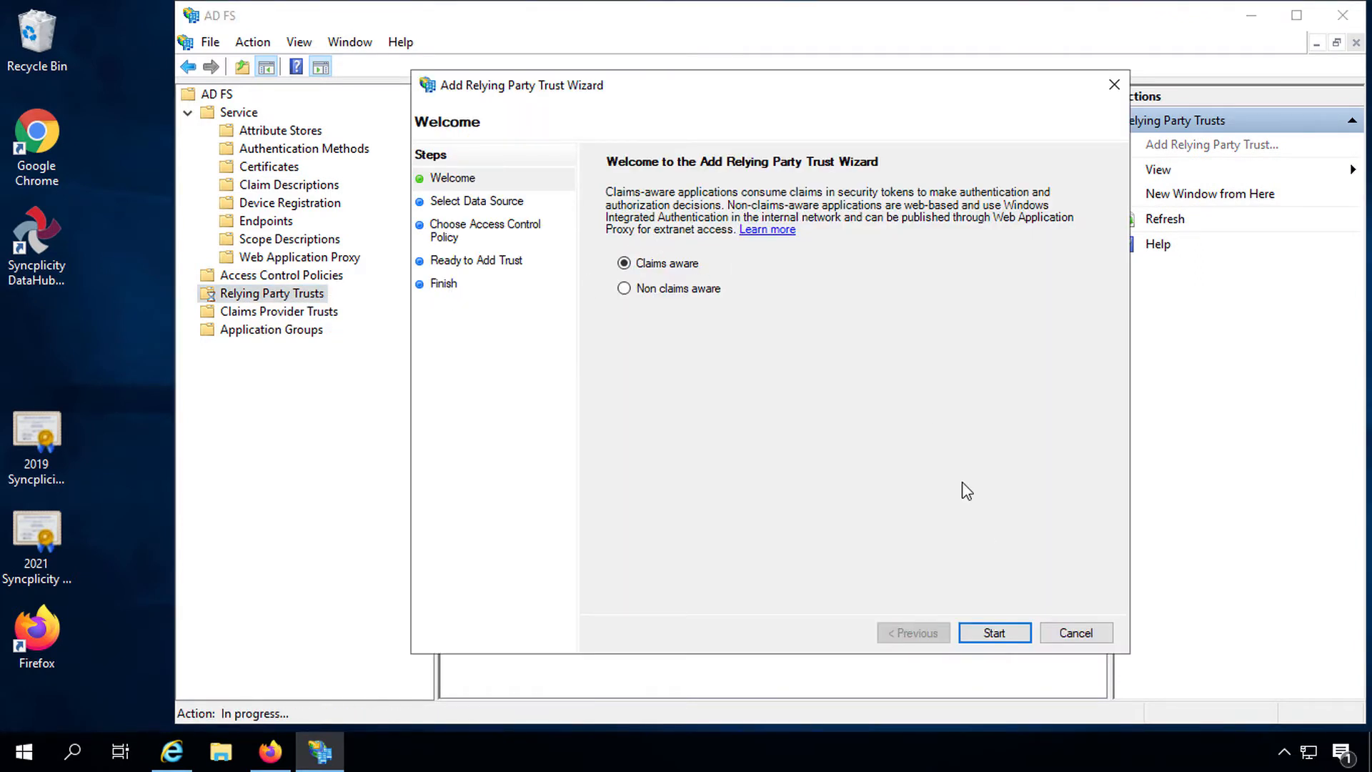
pyautogui.click(990, 634)
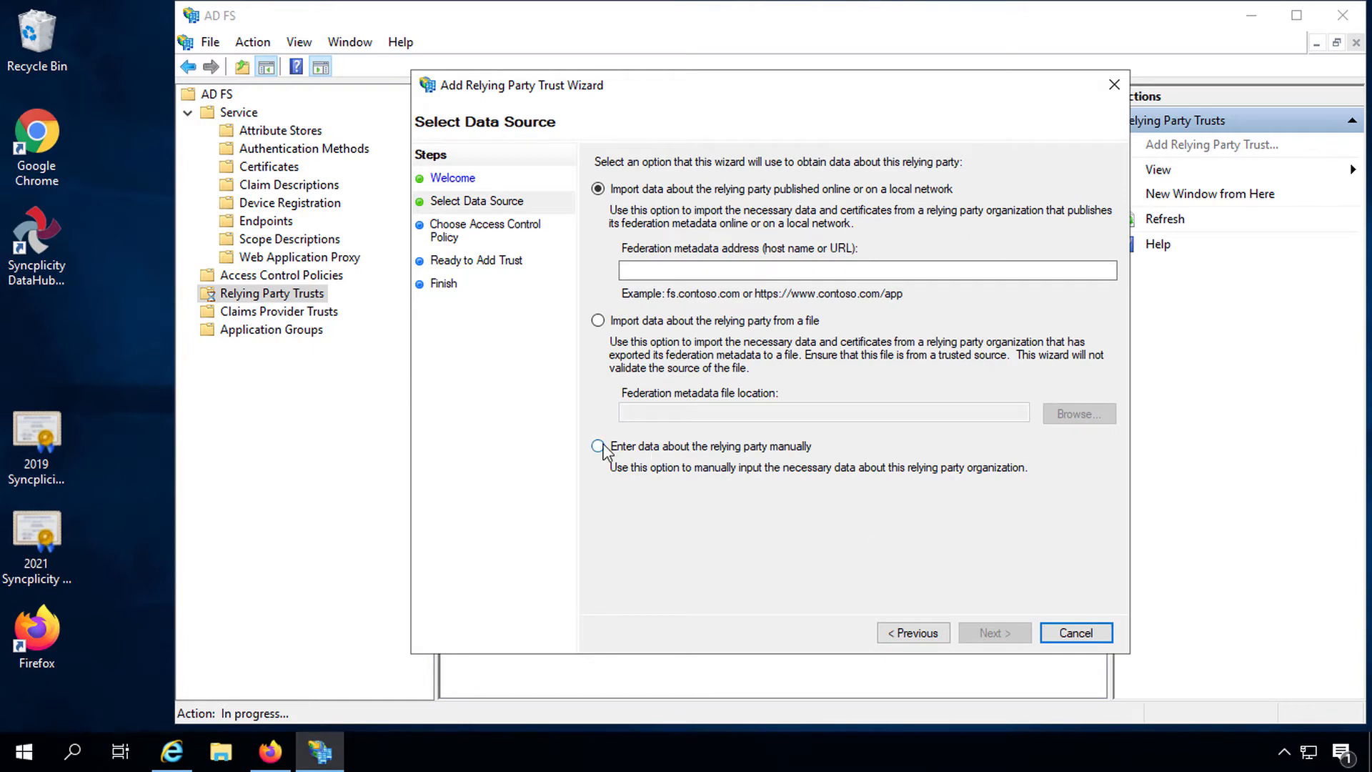
pyautogui.click(598, 447)
pyautogui.click(992, 633)
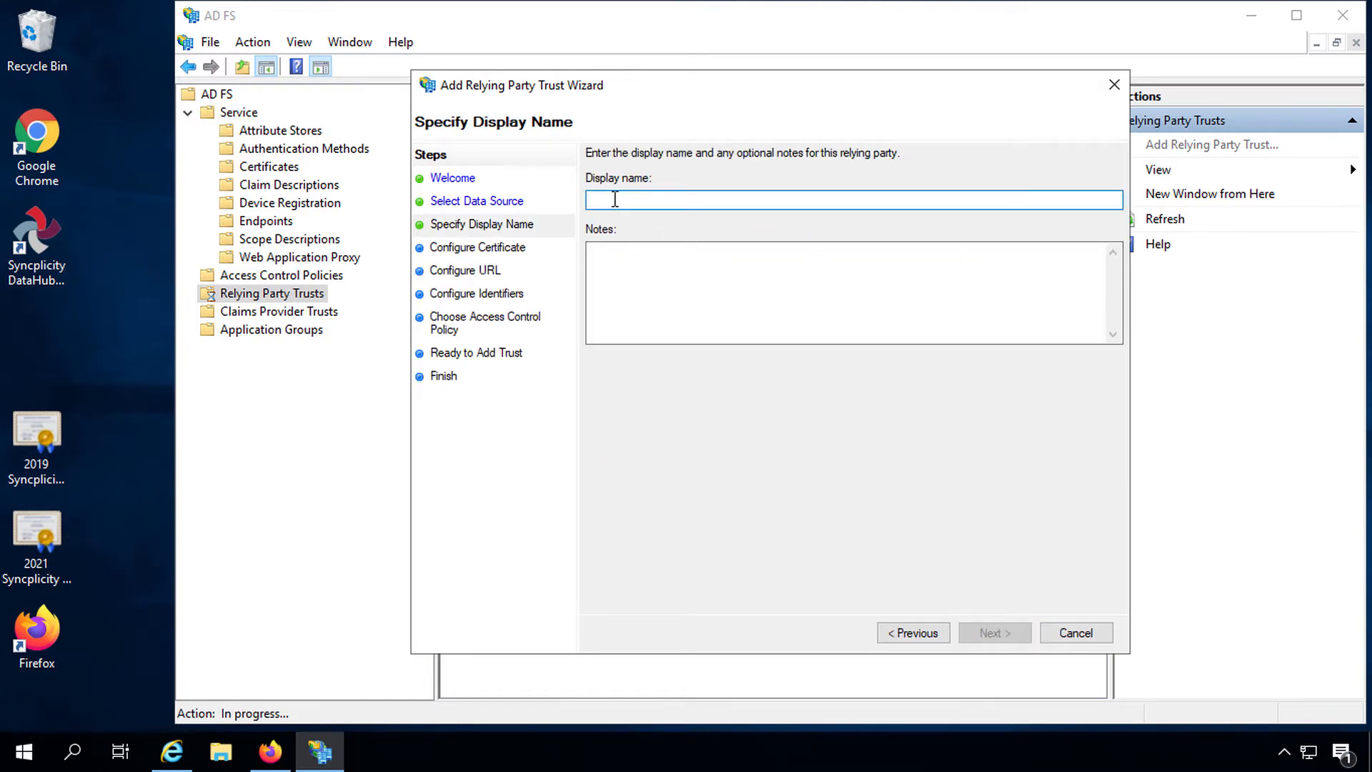
# Step: Name the trust 'Syncplicity SSO' with a note about signing in with Windows credentials
pyautogui.write('Syncplicity SSO')
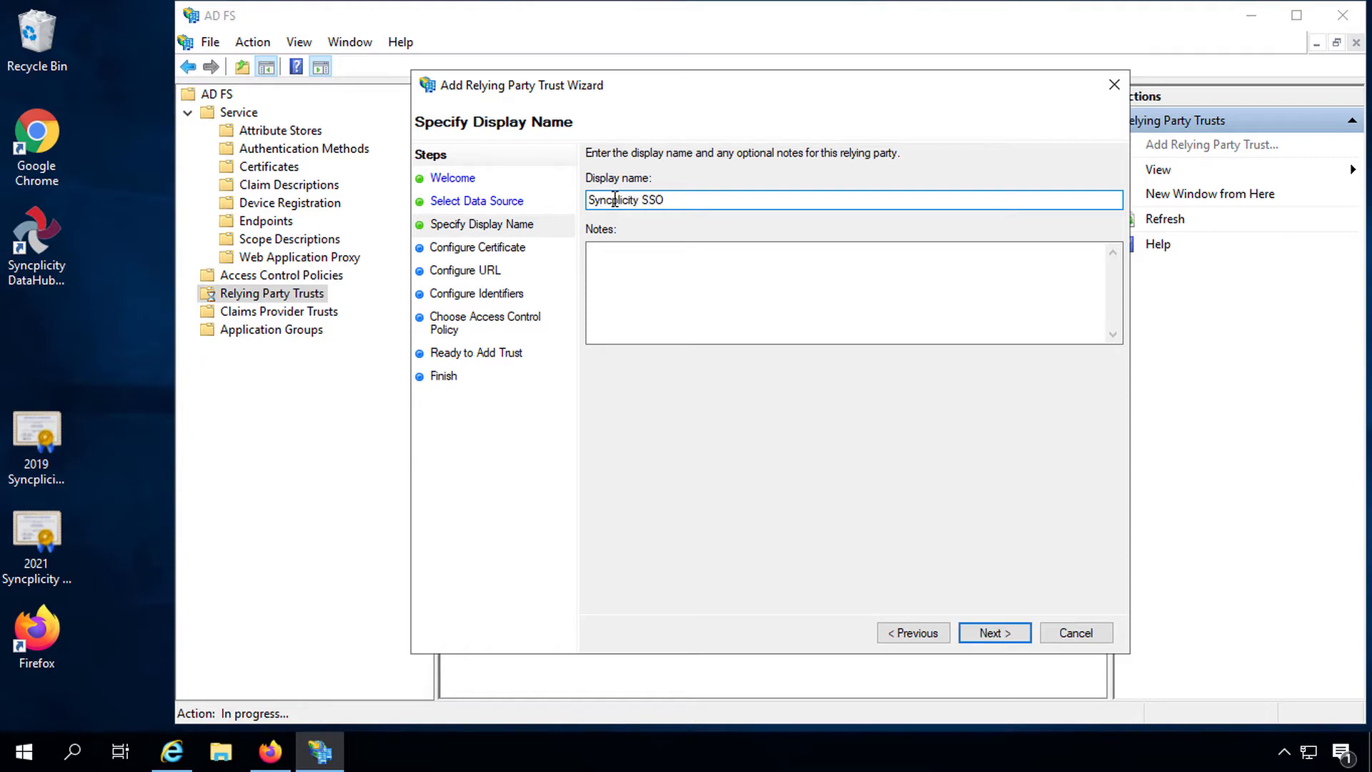
pyautogui.press('Tab')
pyautogui.write('This RPT allo')
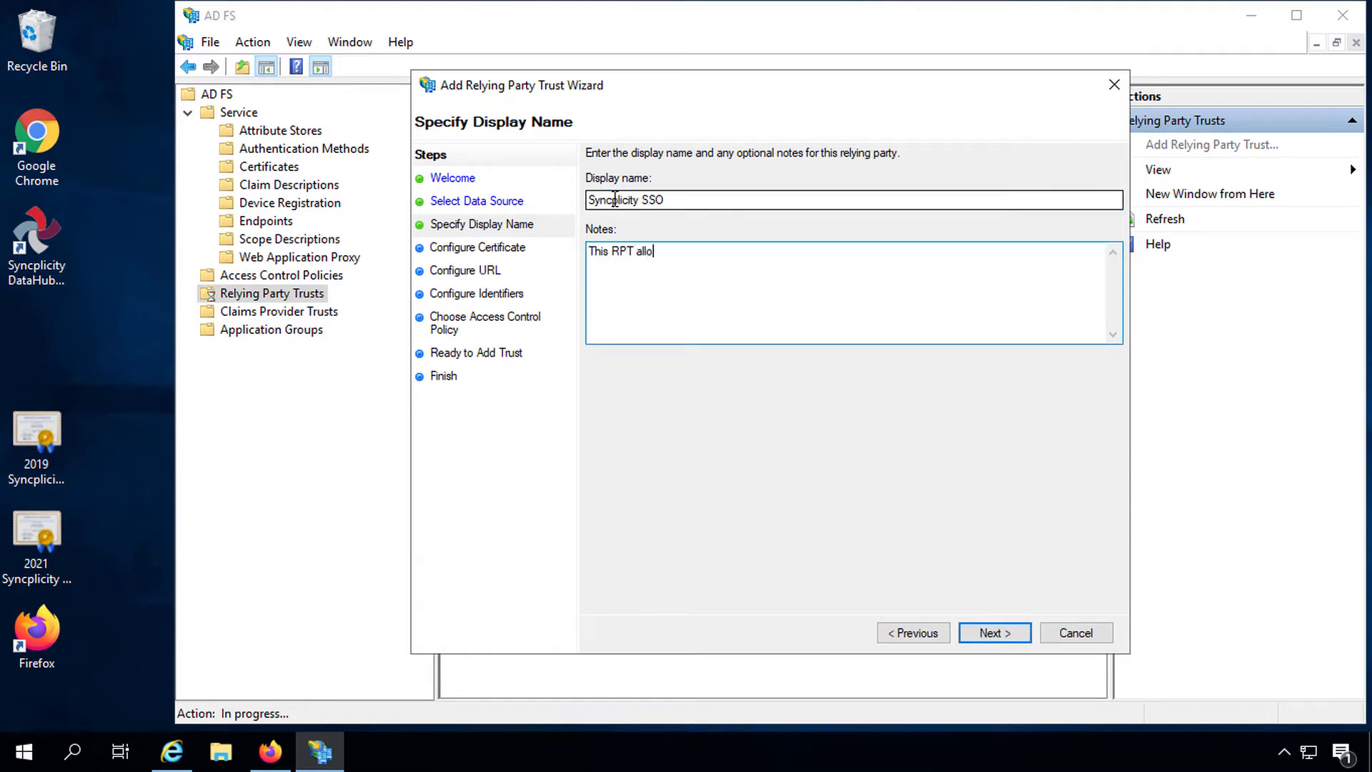
pyautogui.write('ws users to use Syncplicity ')
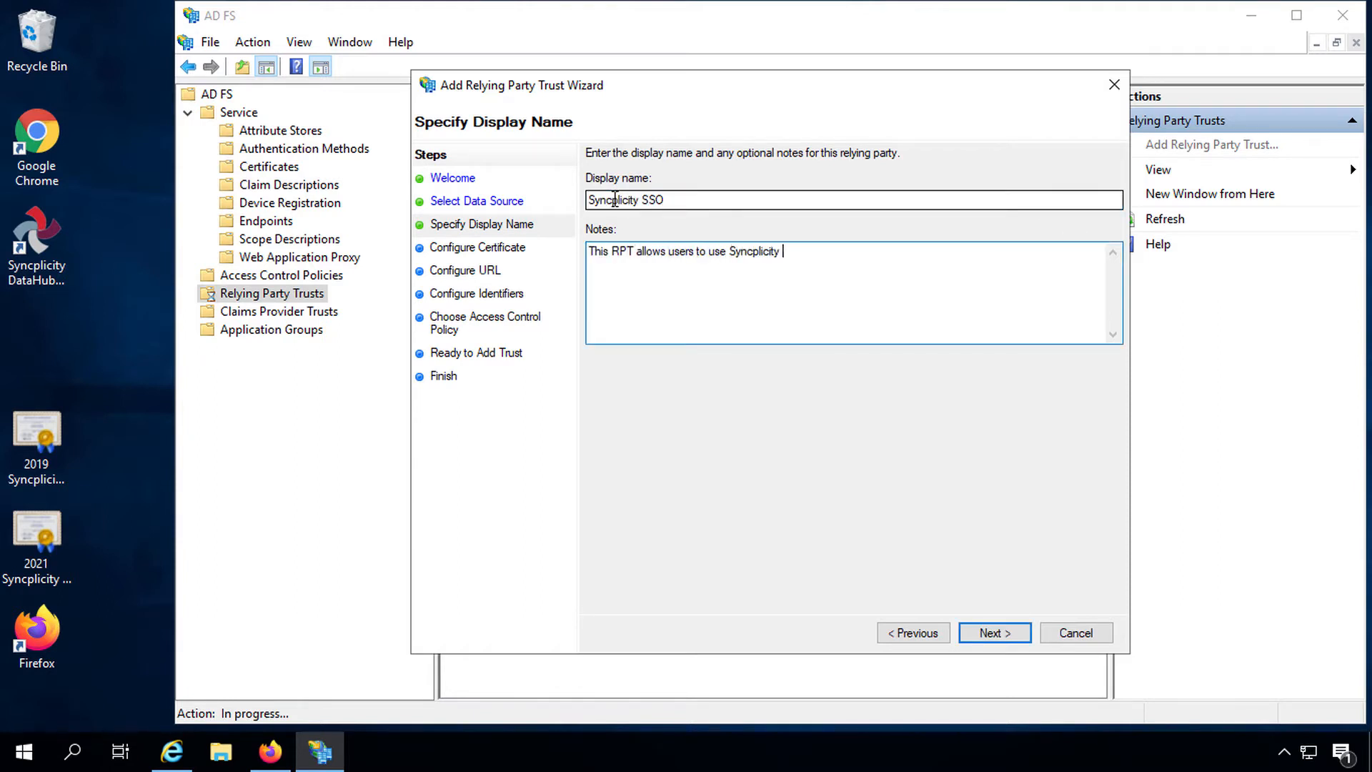
pyautogui.write('with their windows credentials')
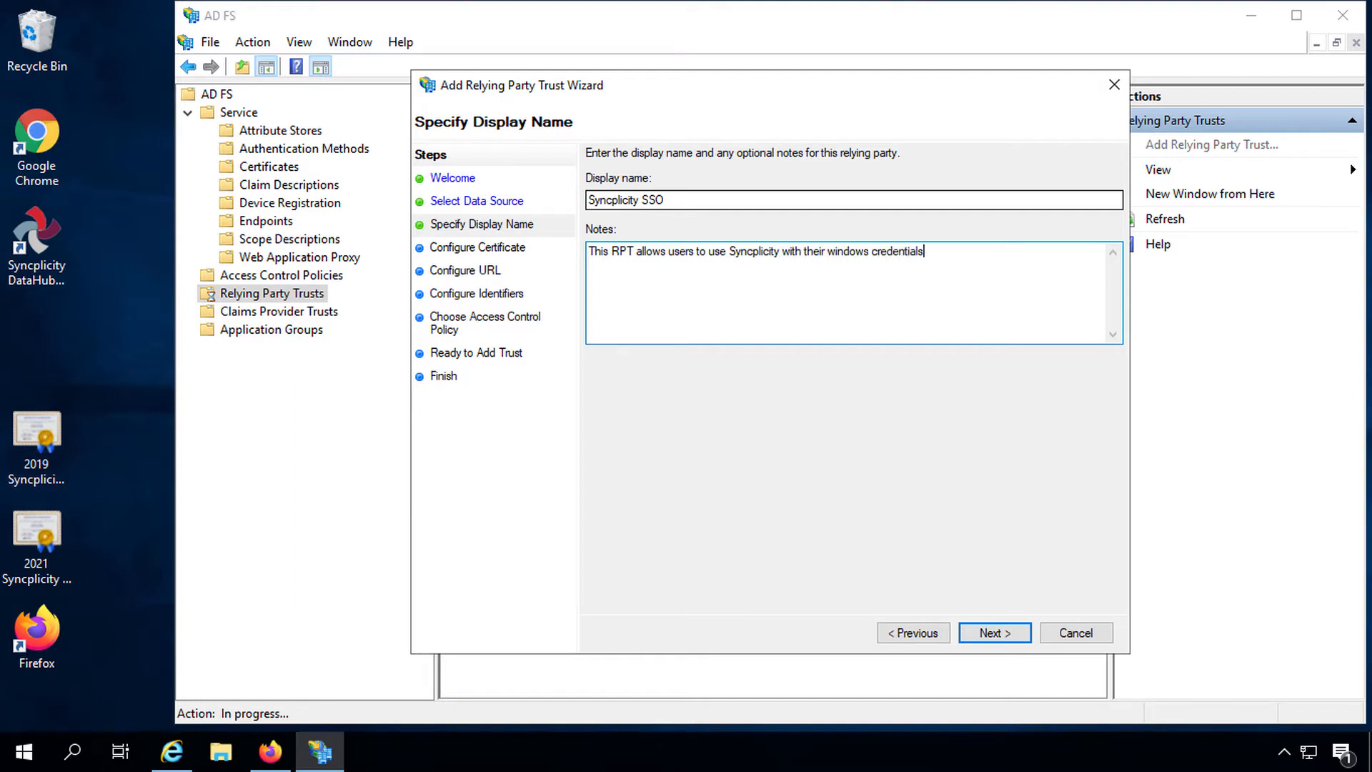
pyautogui.click(999, 634)
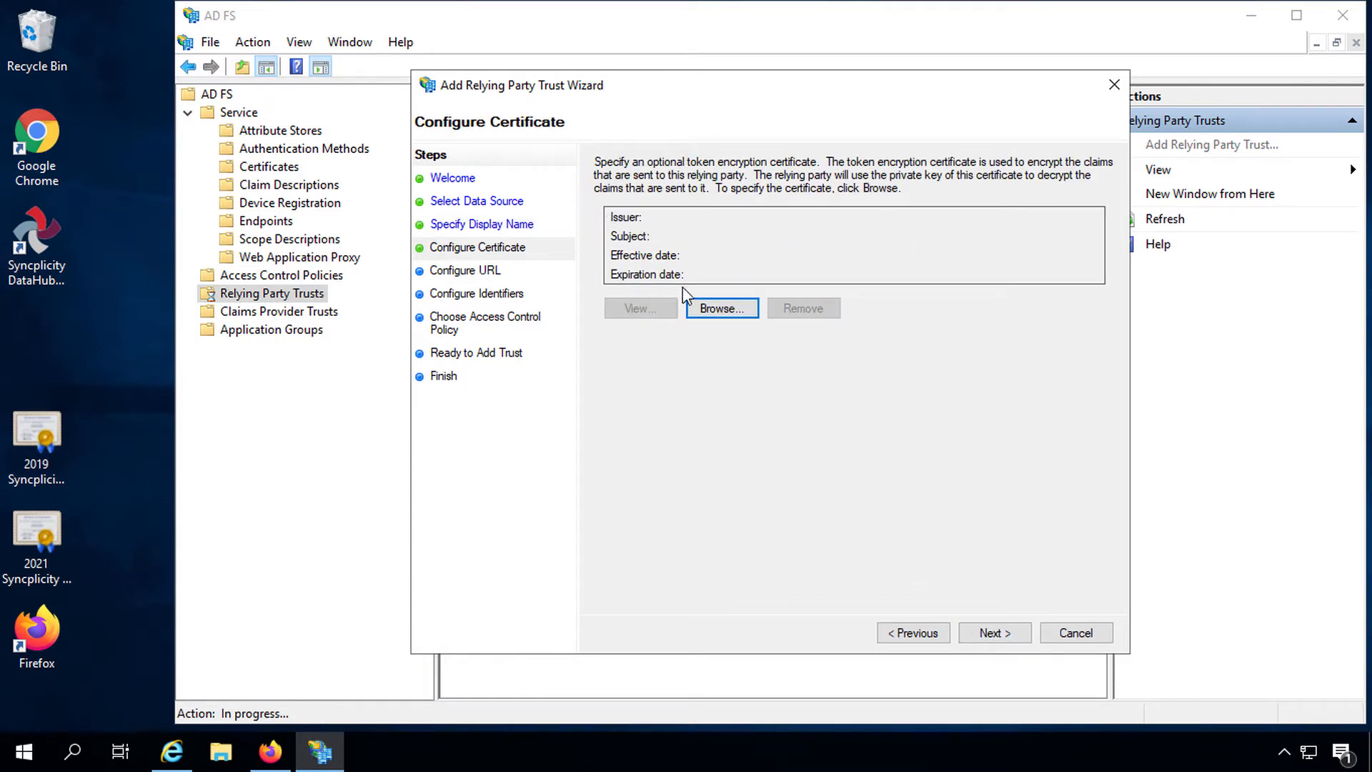
# Step: Skip the encryption certificate and enable SAML 2.0 WebSSO protocol support
pyautogui.click(999, 635)
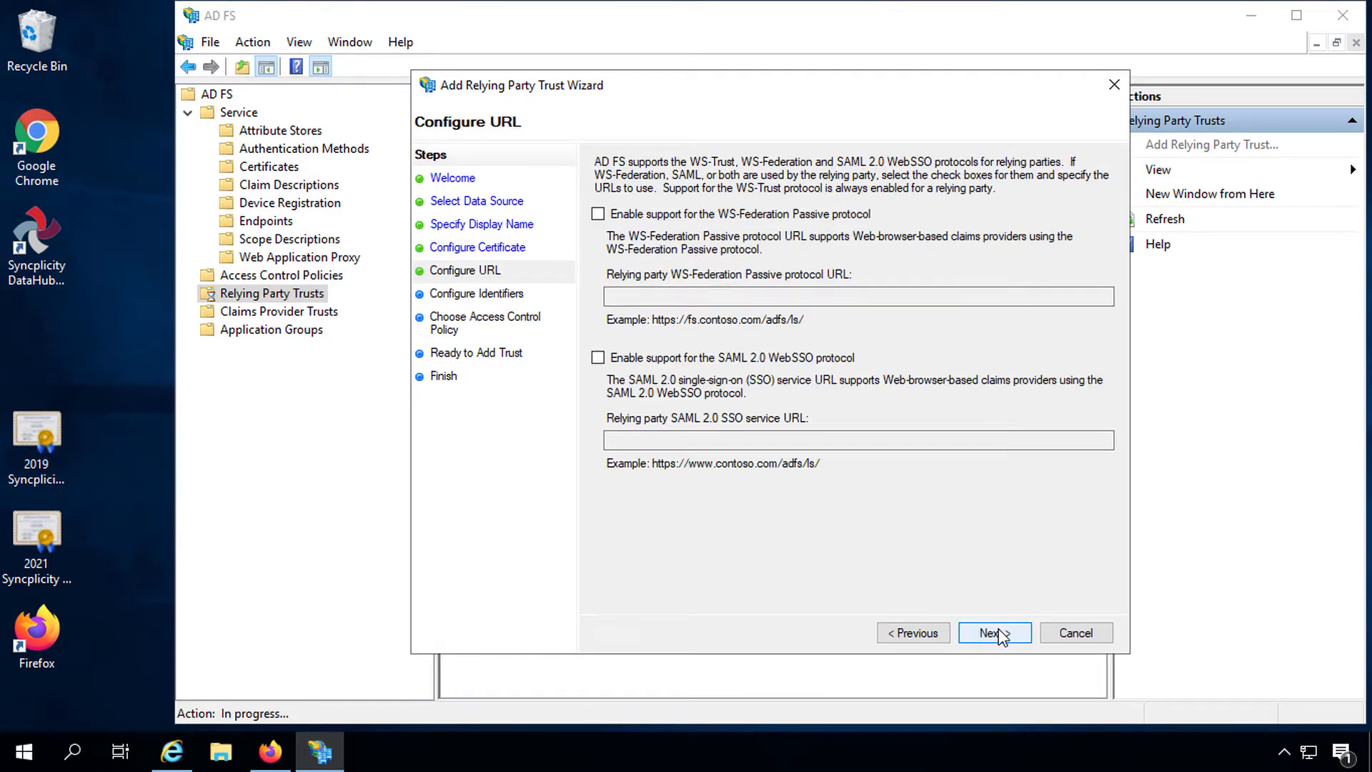
pyautogui.click(598, 357)
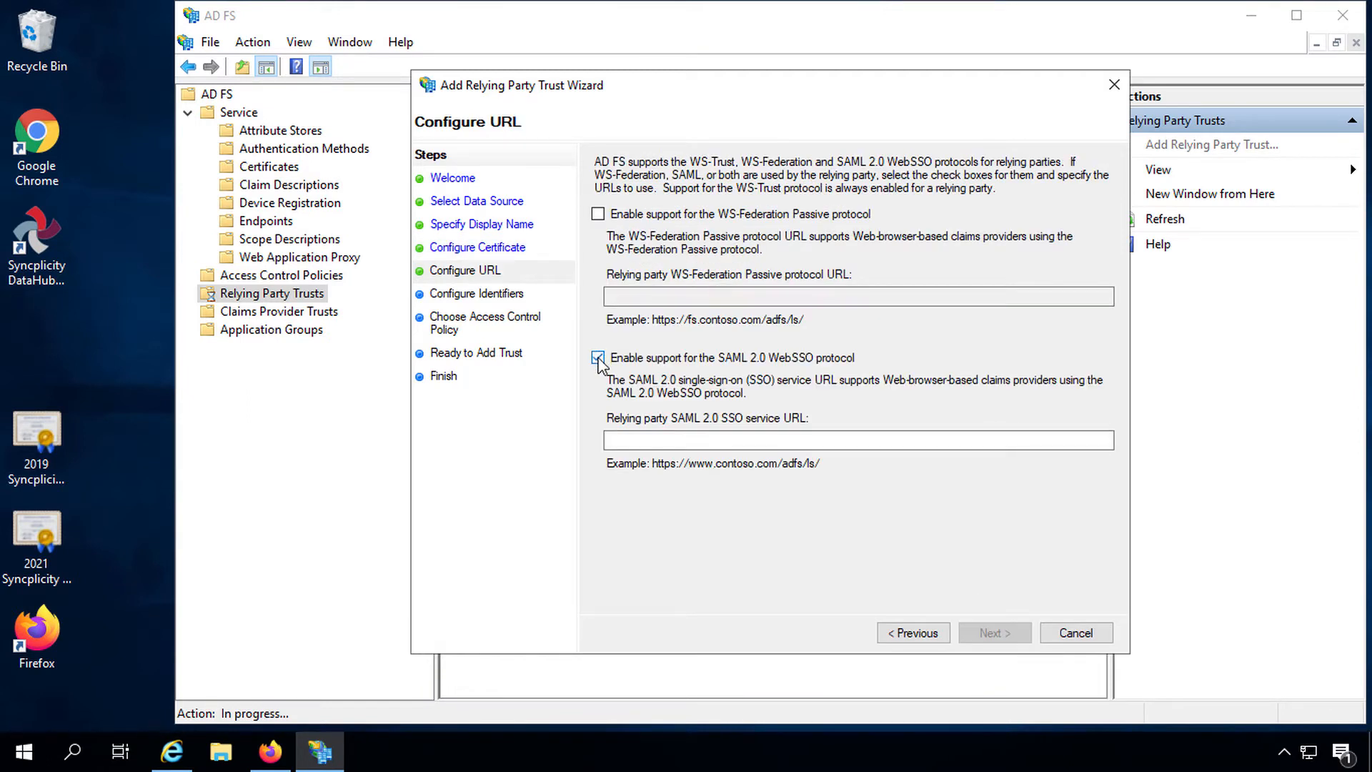
pyautogui.click(639, 440)
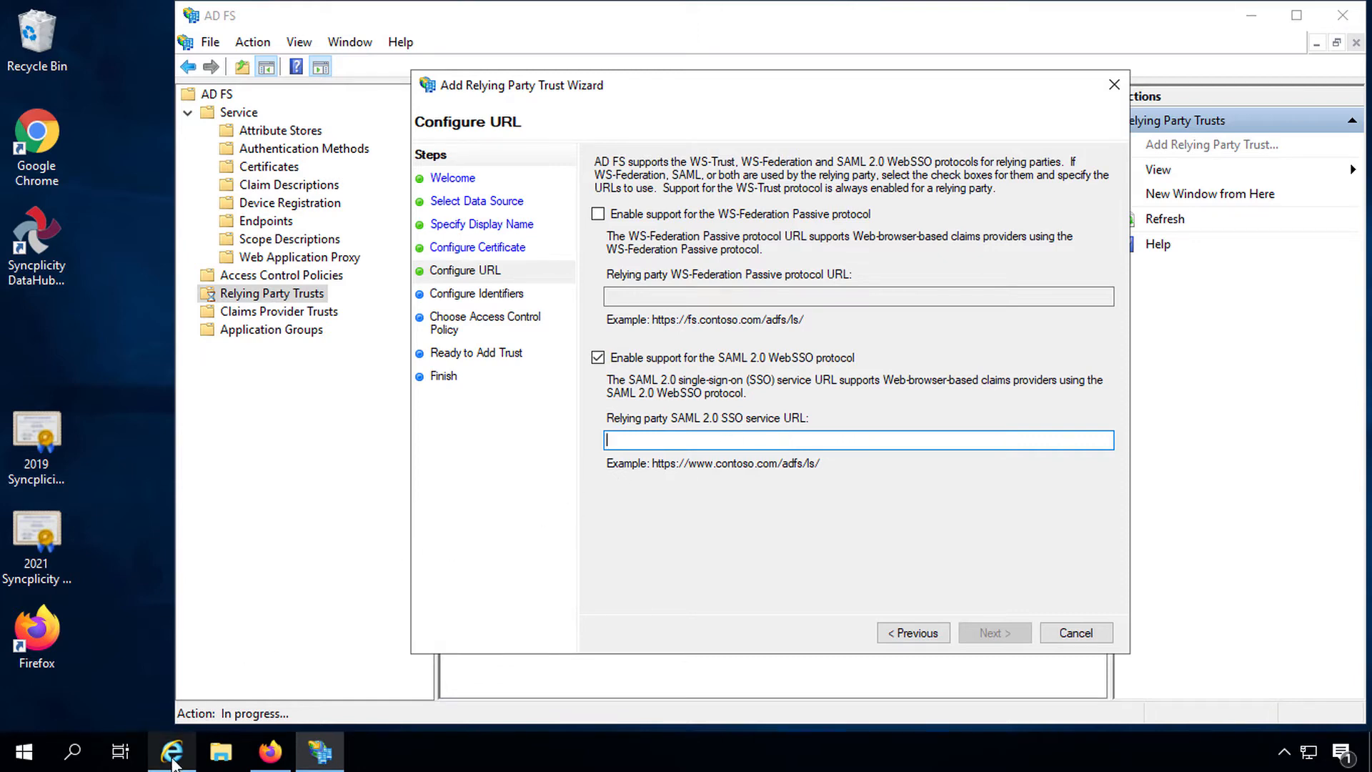
# Step: In Syncplicity, set the custom domain to residentie-nieuwland and turn single sign-on on
pyautogui.click(174, 754)
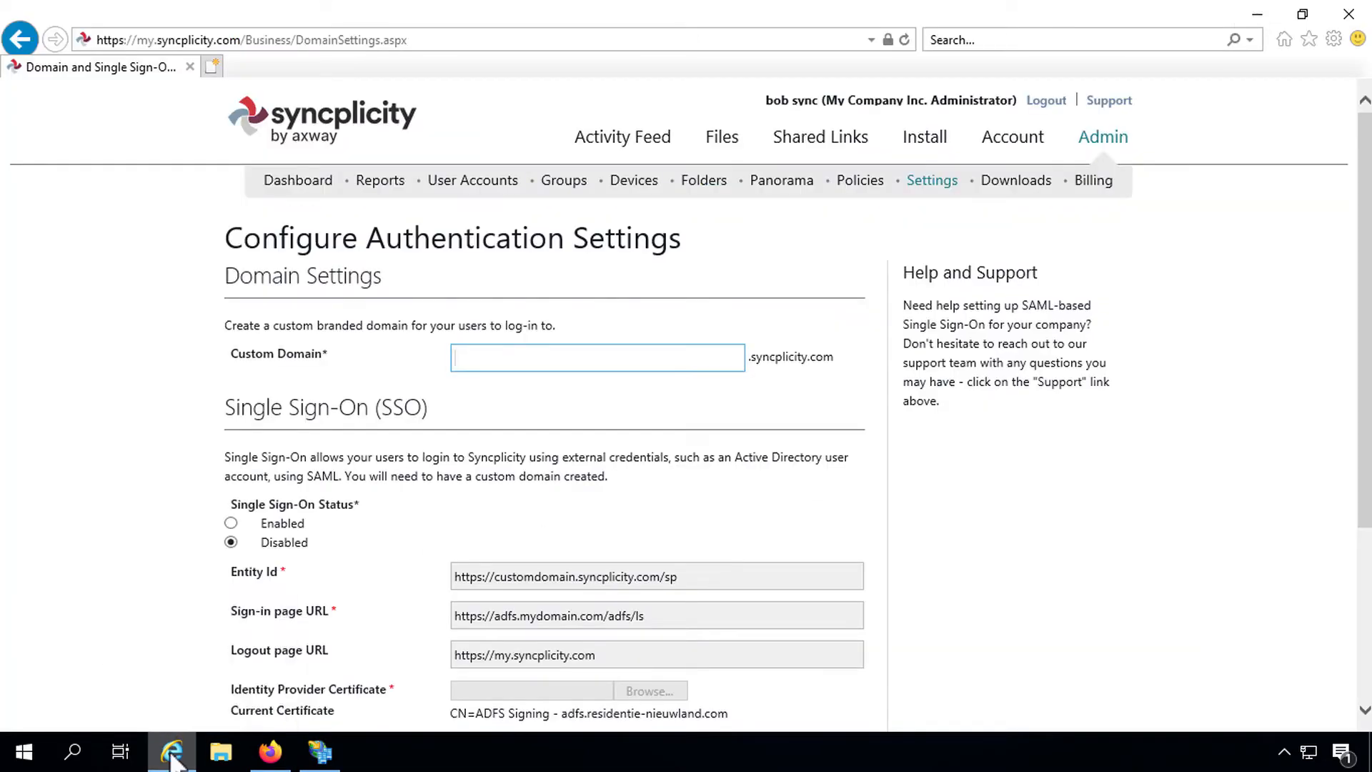
pyautogui.write('re')
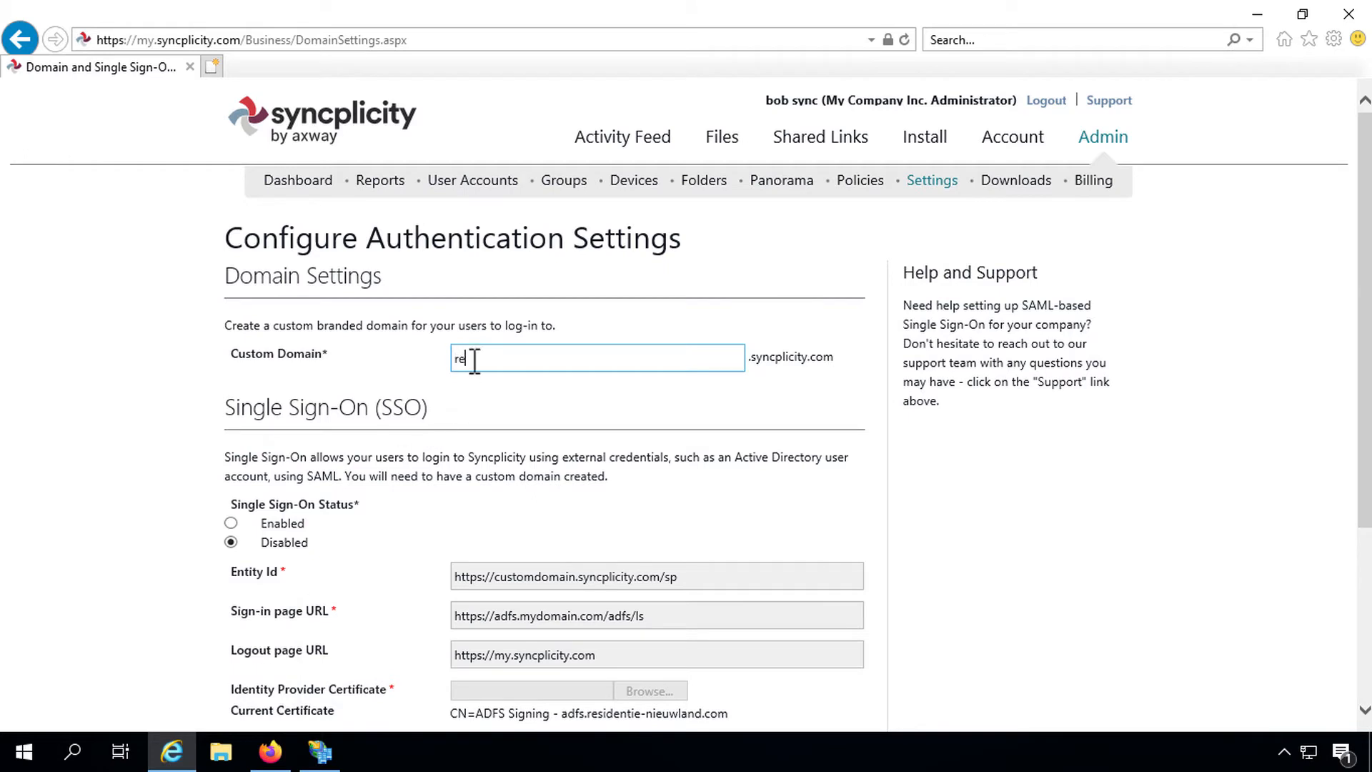
pyautogui.write('sidentie-nieuwland')
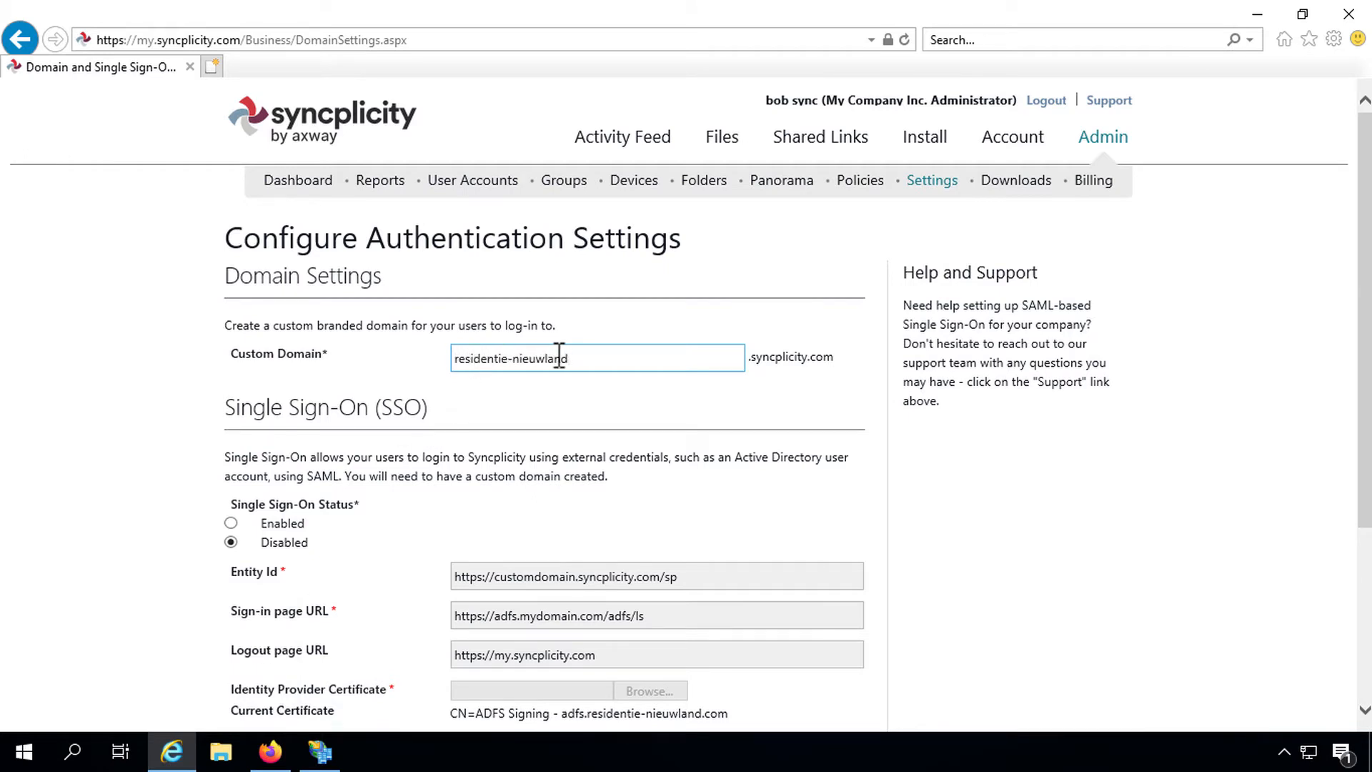
pyautogui.moveTo(572, 359); pyautogui.dragTo(468, 361)
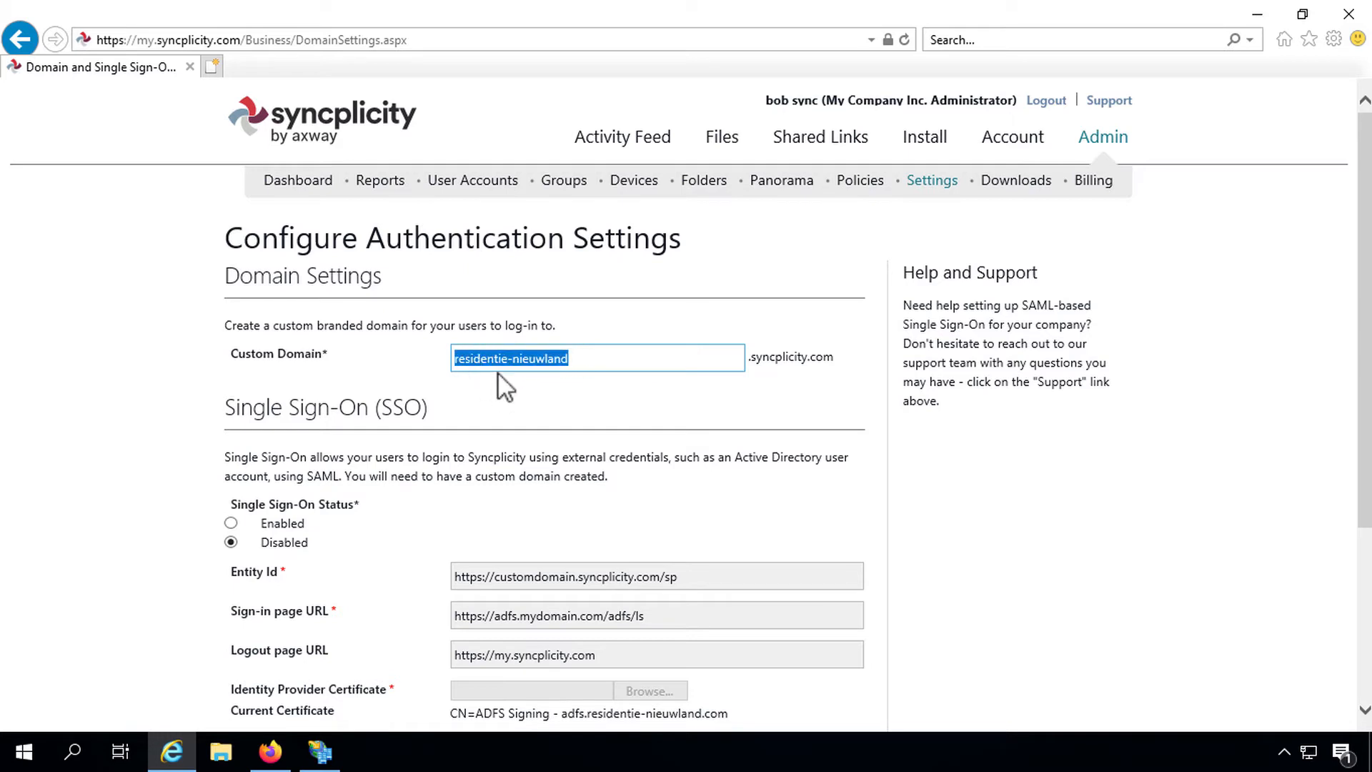
pyautogui.click(292, 527)
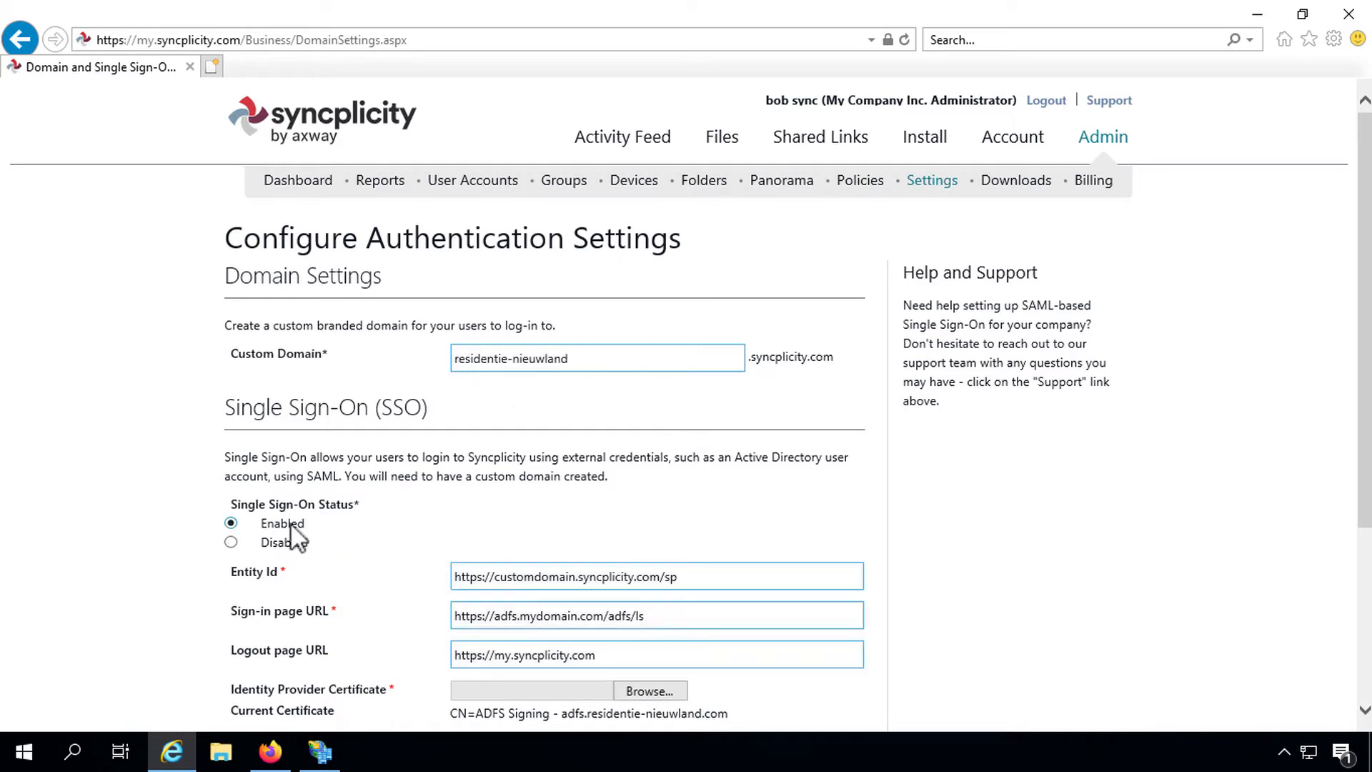
pyautogui.doubleClick(504, 578)
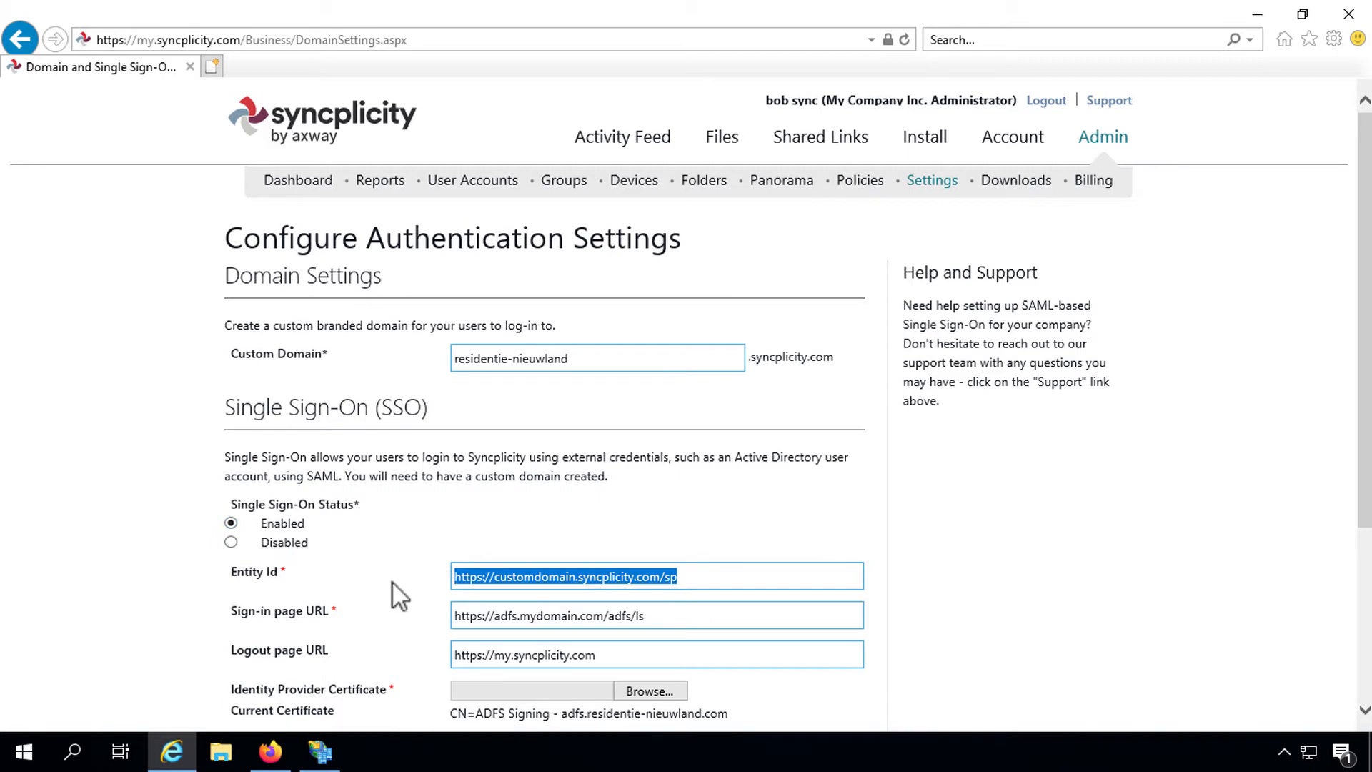
pyautogui.press('BackSpace')
pyautogui.press('BackSpace')
pyautogui.press('BackSpace')
pyautogui.press('BackSpace')
pyautogui.write('://residentie-nieuwland.syncpli')
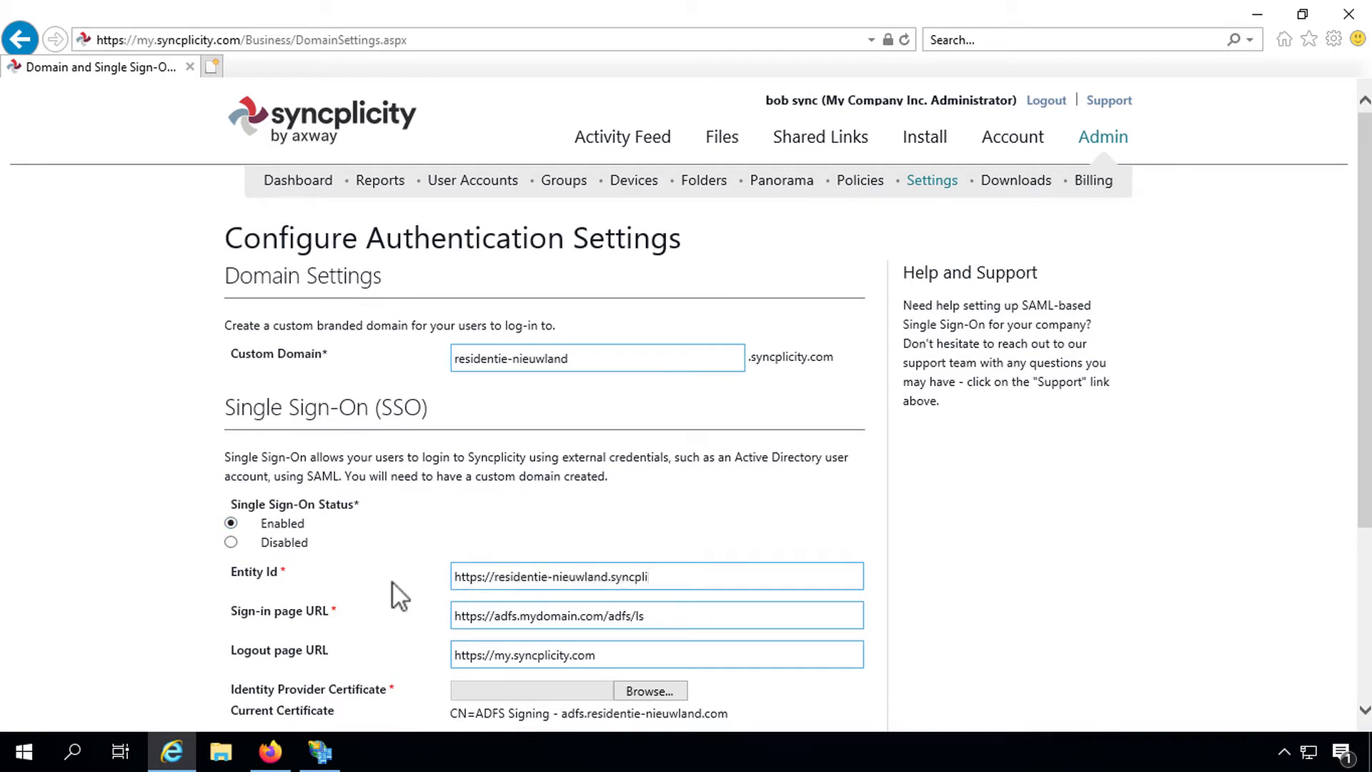
pyautogui.write('city.com/sp')
pyautogui.moveTo(759, 578); pyautogui.dragTo(692, 575)
pyautogui.click(679, 619)
pyautogui.keyDown('shift'); pyautogui.click(458, 619); pyautogui.keyUp('shift')
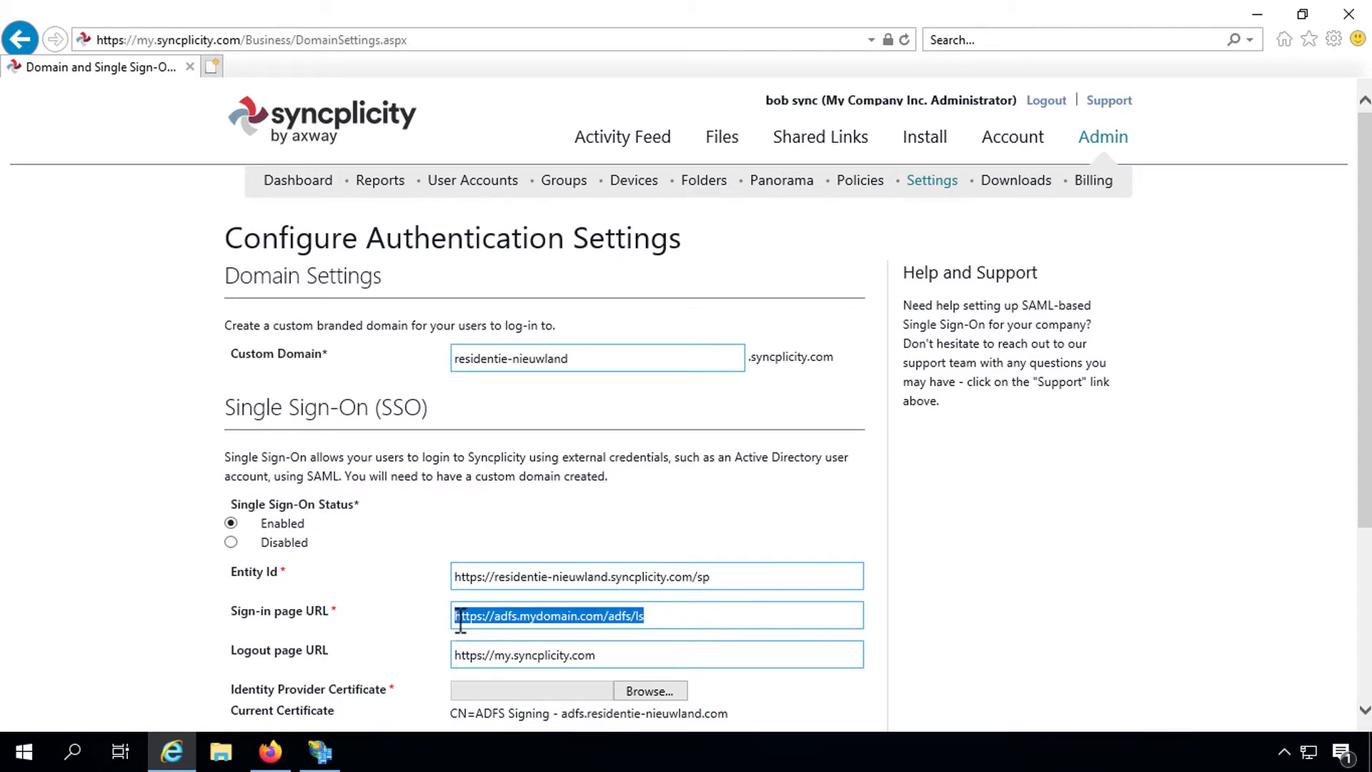
pyautogui.press('BackSpace')
pyautogui.write('https://adfs.r')
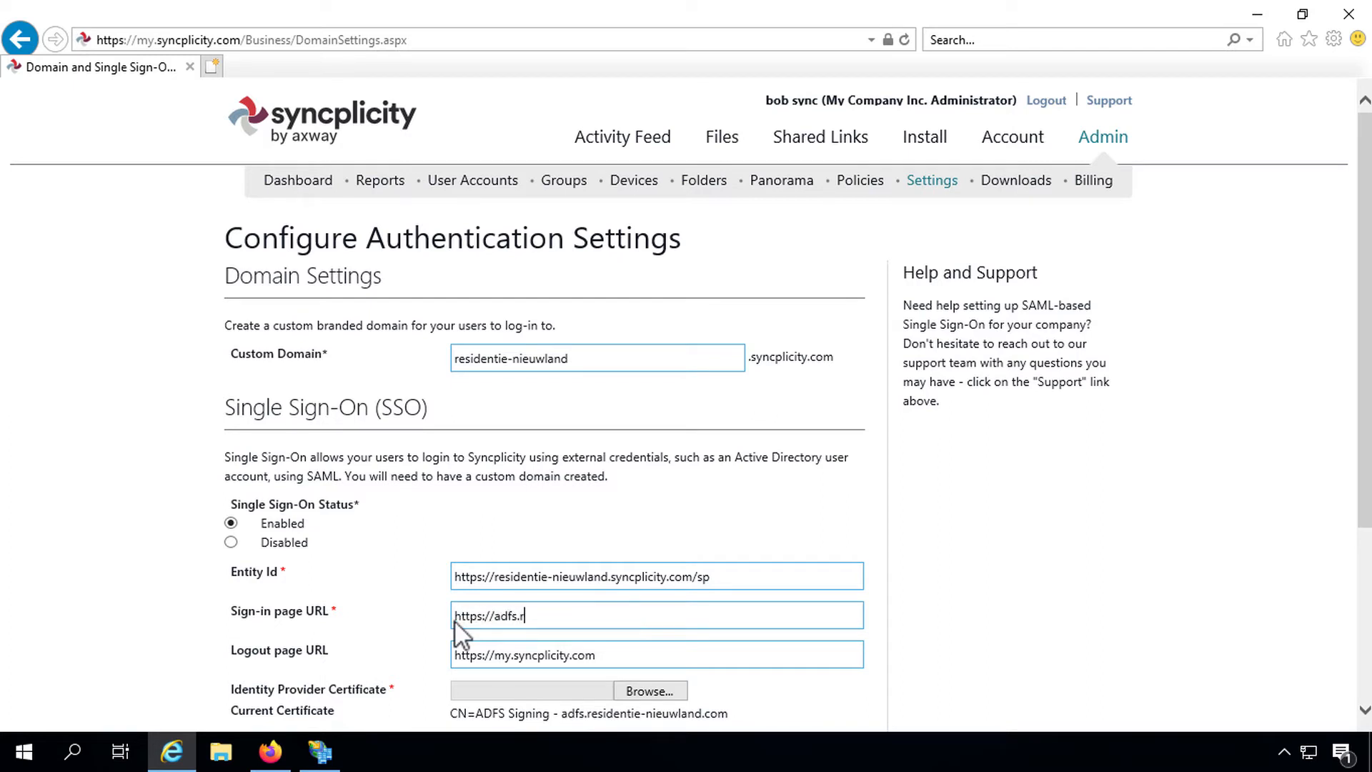
pyautogui.write('esidentie-nieuwland.com/adfs/ls')
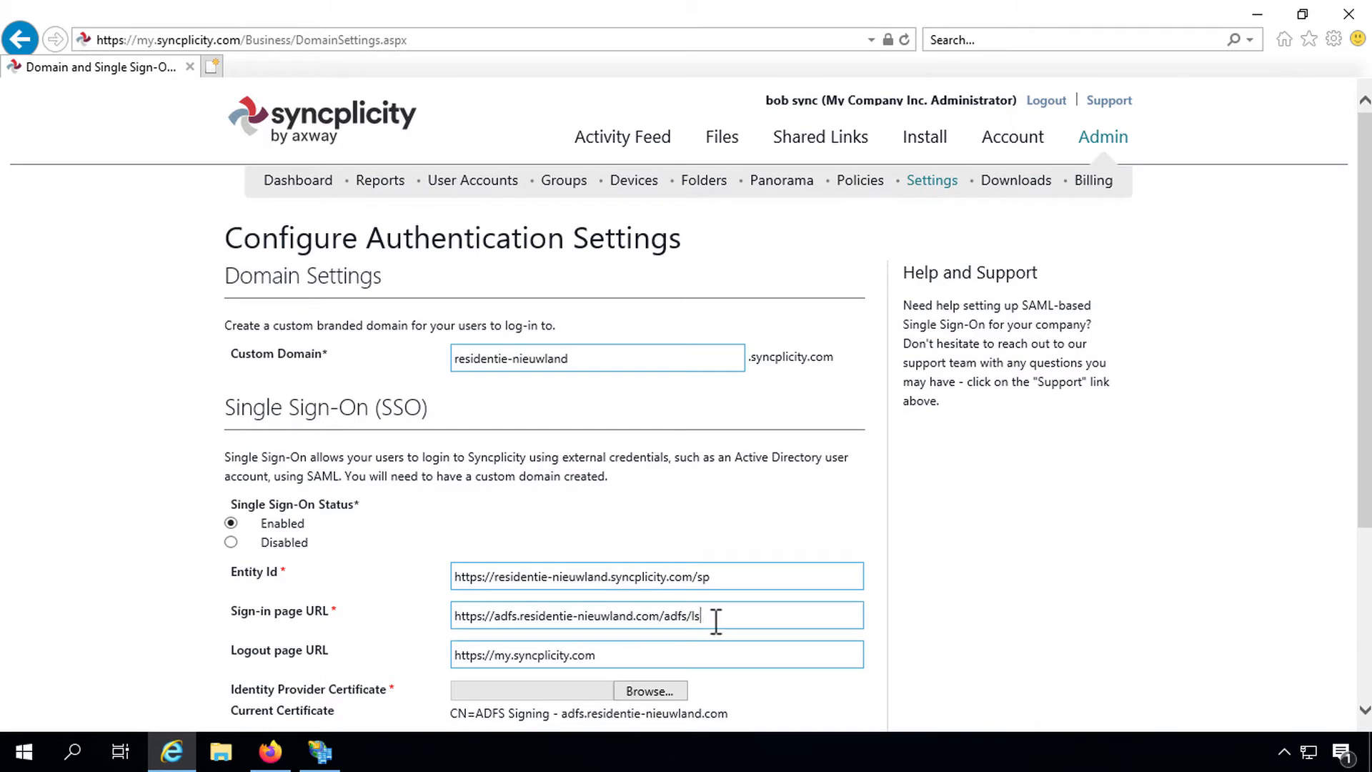
pyautogui.moveTo(714, 616); pyautogui.dragTo(679, 615)
pyautogui.click(636, 653)
# Step: Copy the Entity Id URL and return to the AD FS trust wizard
pyautogui.scroll(-1, 582, 647)
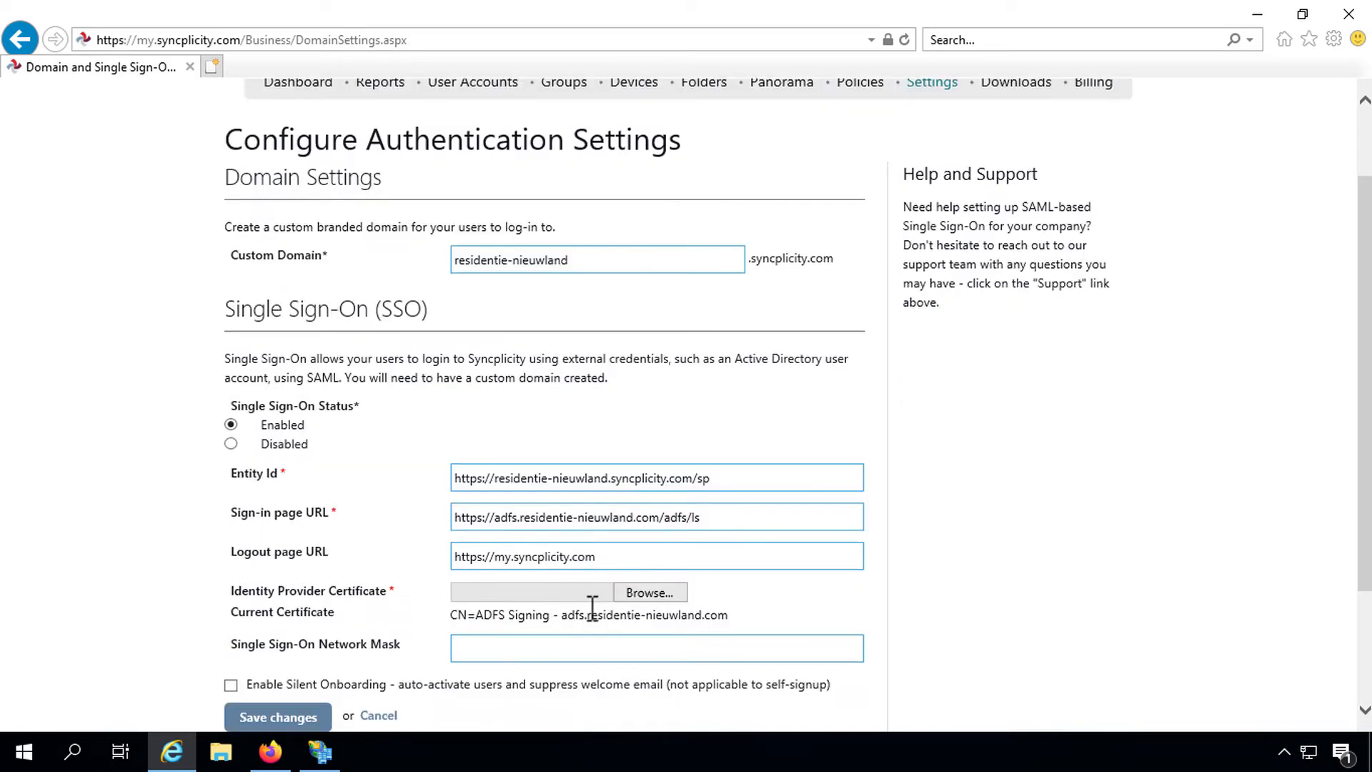
pyautogui.moveTo(711, 478); pyautogui.dragTo(465, 477)
pyautogui.rightClick(482, 481)
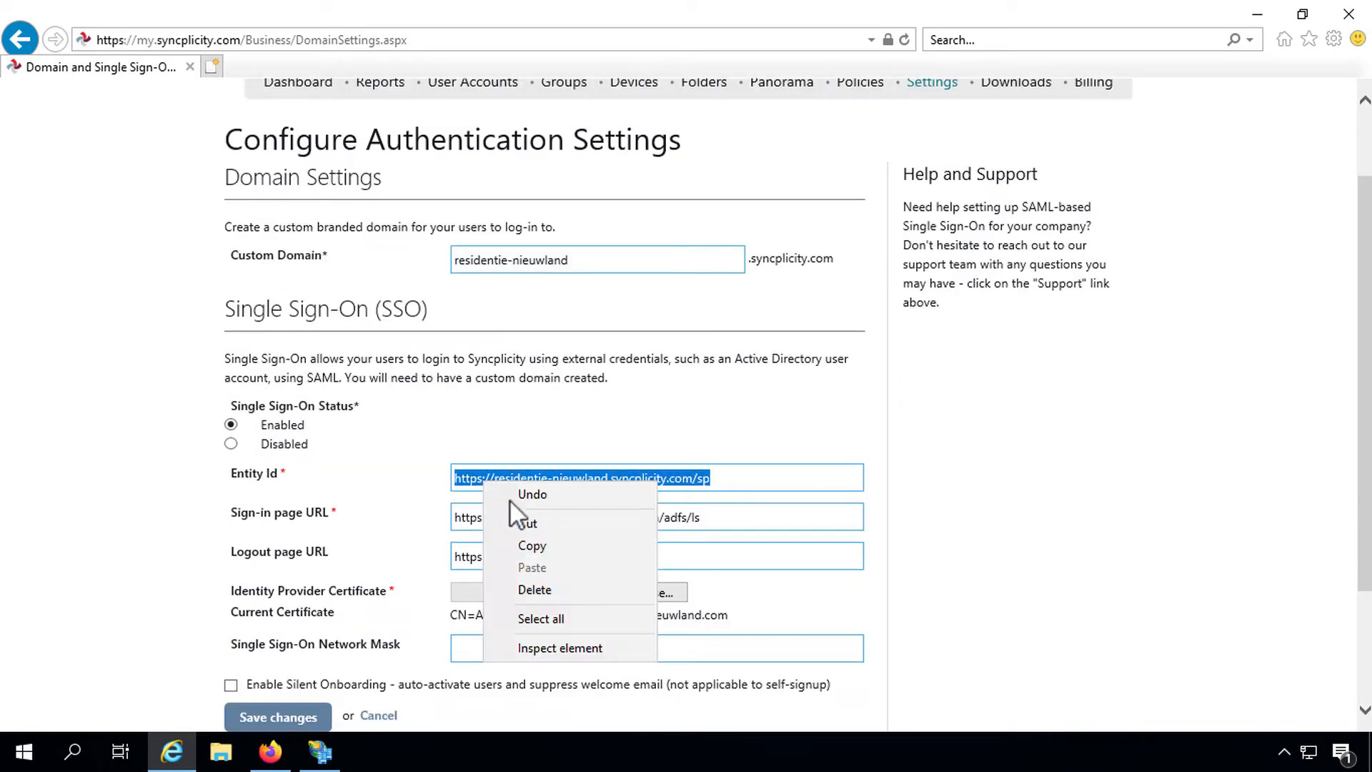
pyautogui.click(525, 547)
pyautogui.click(319, 751)
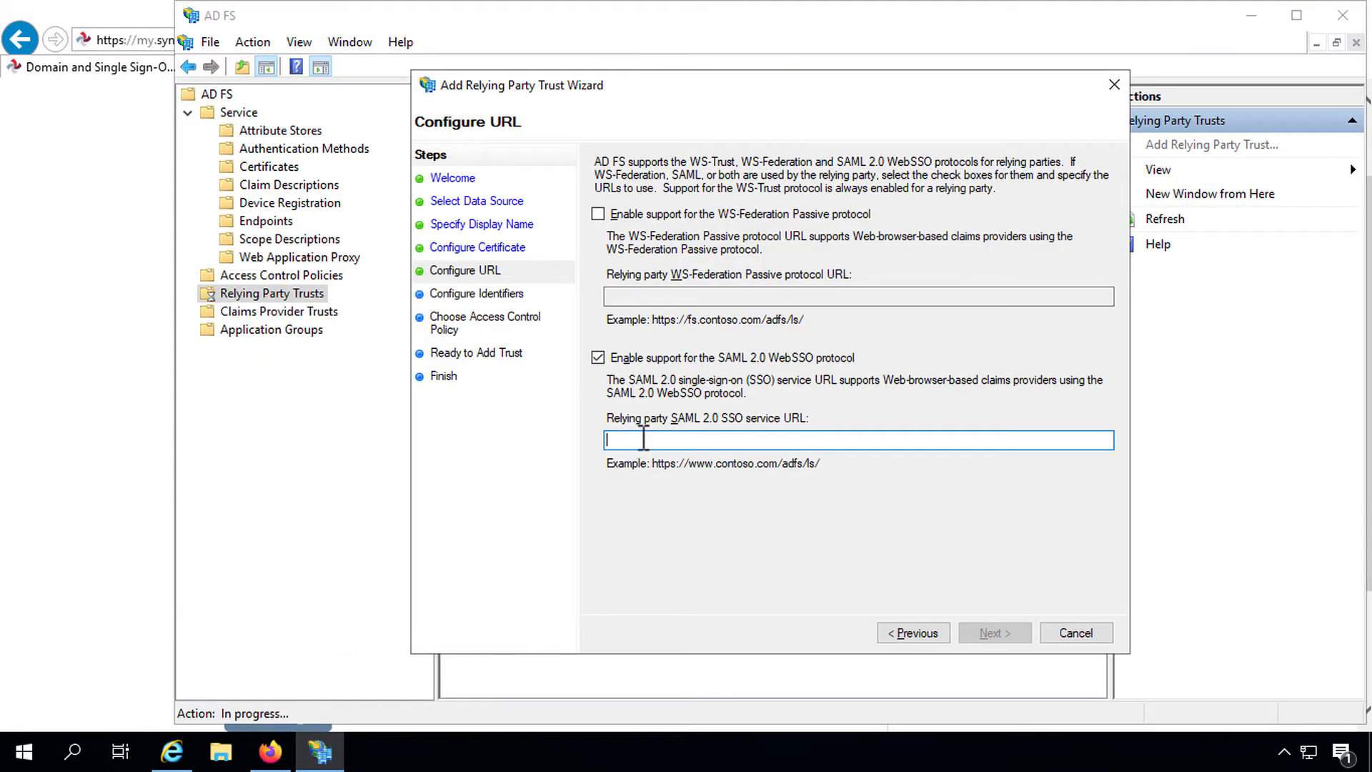
# Step: Set the SAML 2.0 SSO service URL to the Syncplicity URL ending /Auth/AssertionConsumerService.aspx
pyautogui.rightClick(641, 443)
pyautogui.click(703, 524)
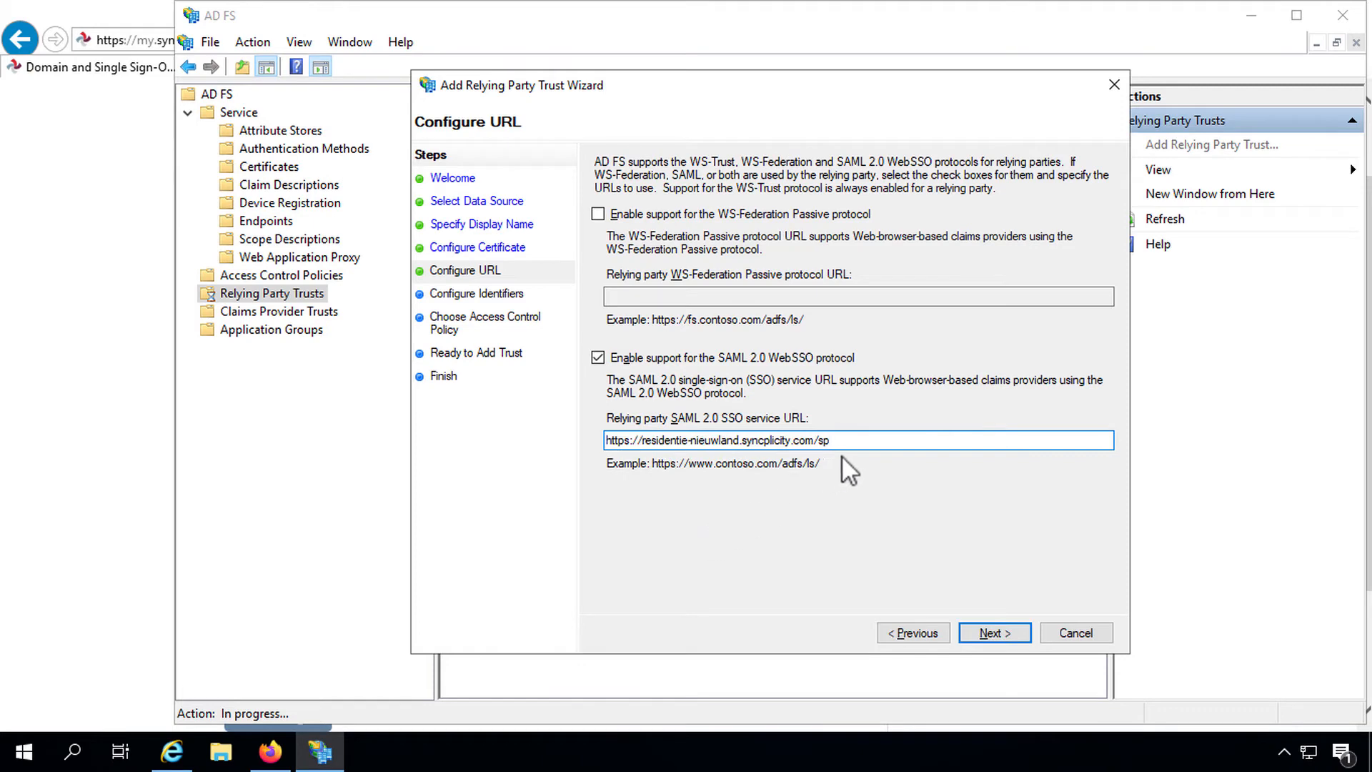
pyautogui.press('BackSpace')
pyautogui.write('Auth/AssertionConsumerService.aspx')
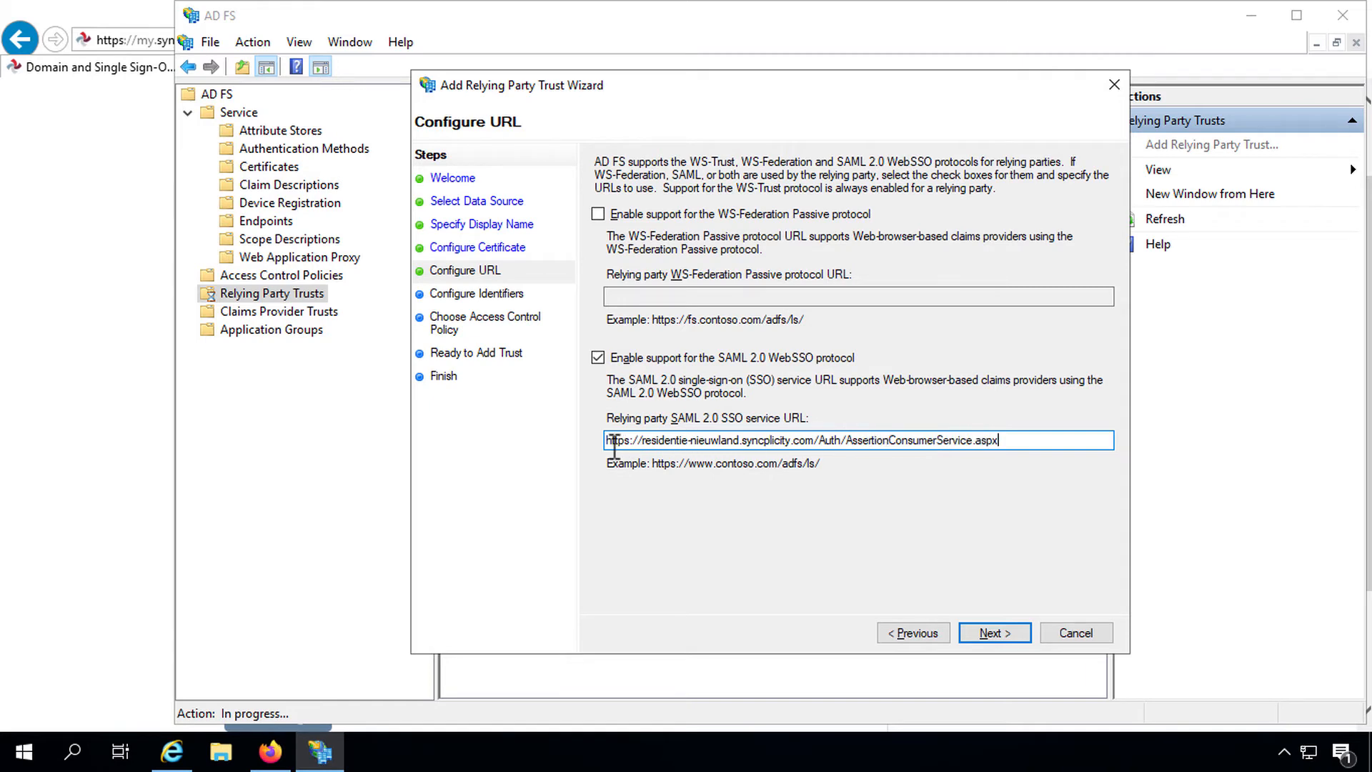
pyautogui.moveTo(613, 446); pyautogui.dragTo(1005, 433)
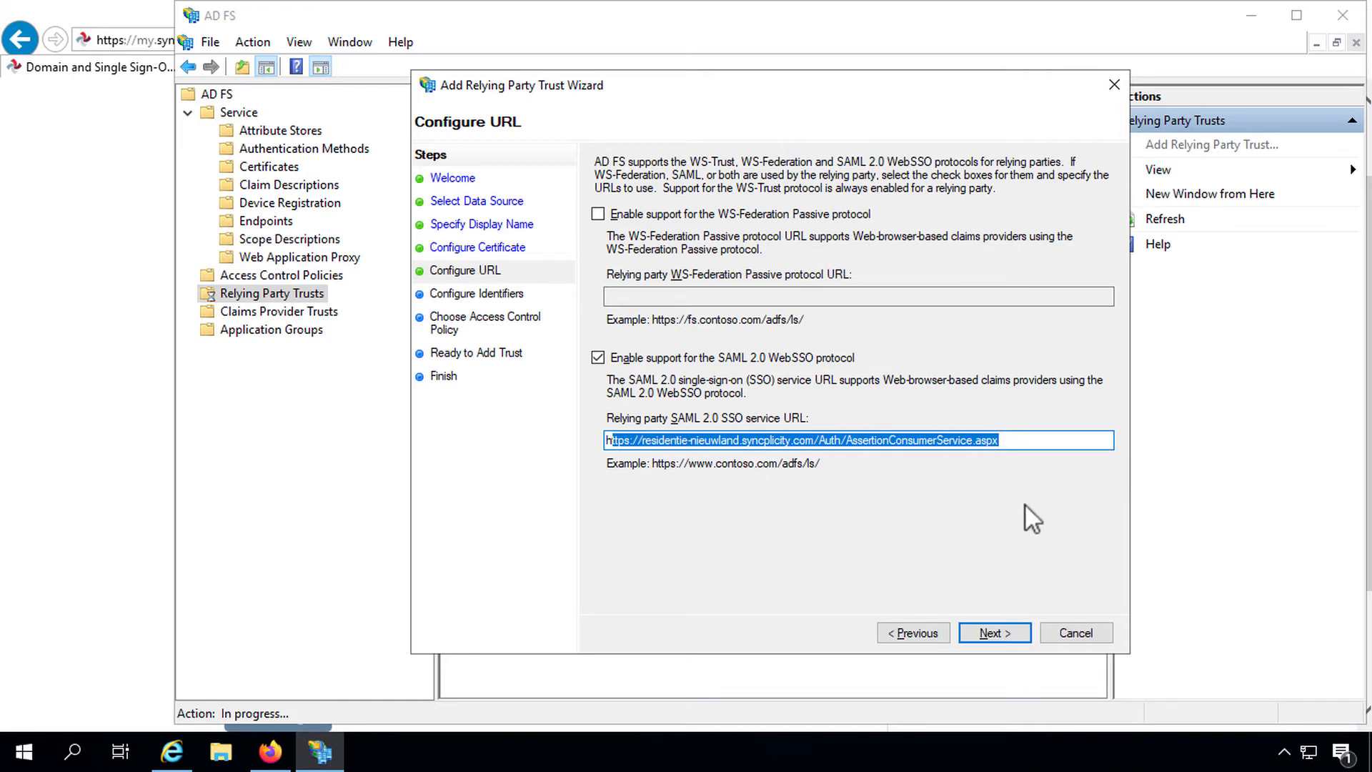
pyautogui.click(1002, 634)
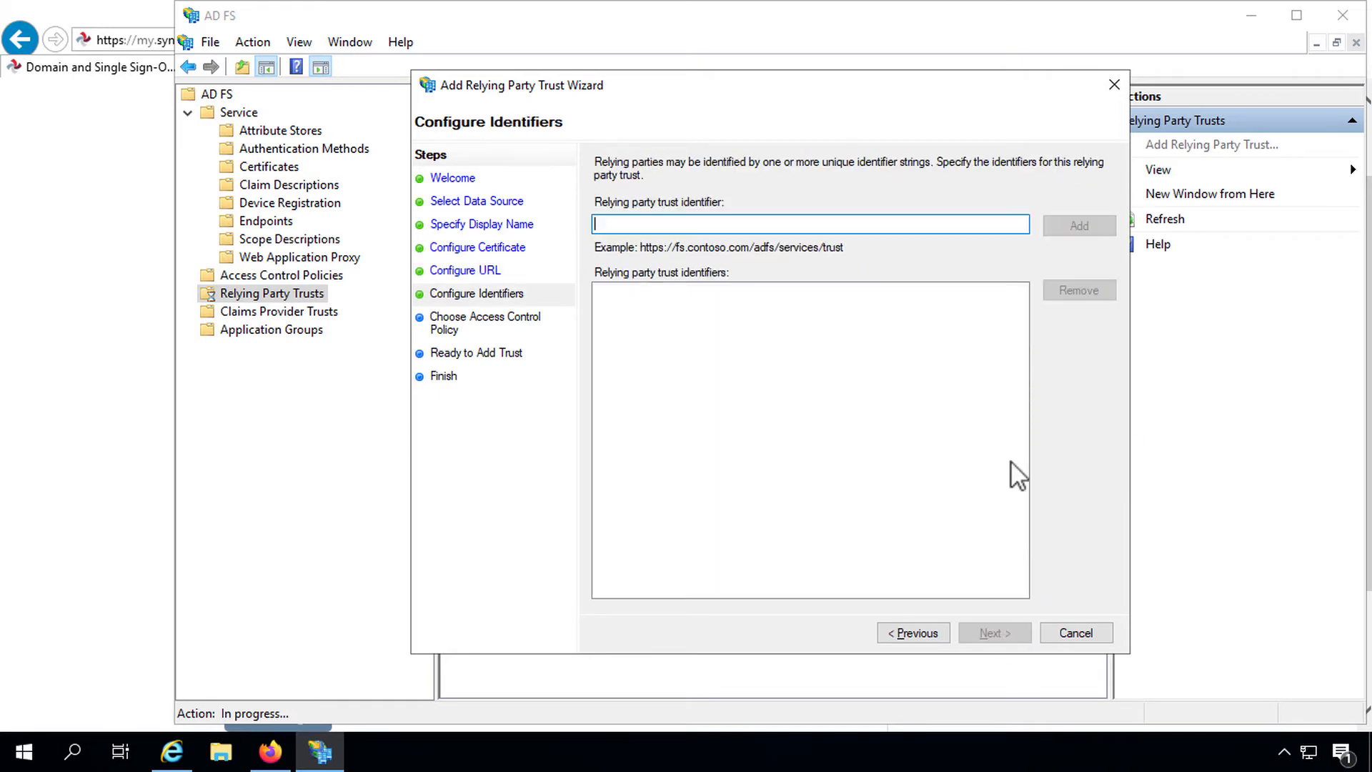
# Step: Add the /sp Entity Id as trust identifier, choose Permit everyone, and add the trust
pyautogui.rightClick(603, 224)
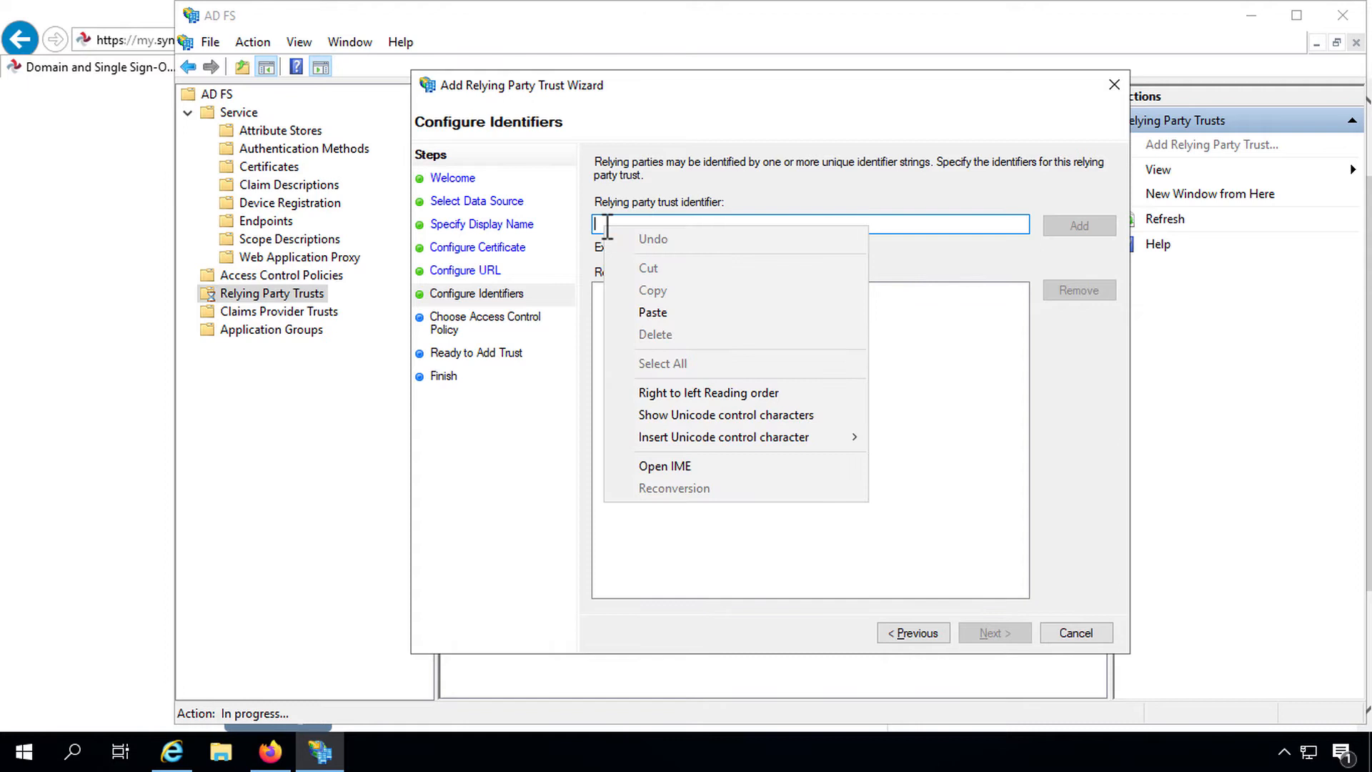
pyautogui.click(710, 310)
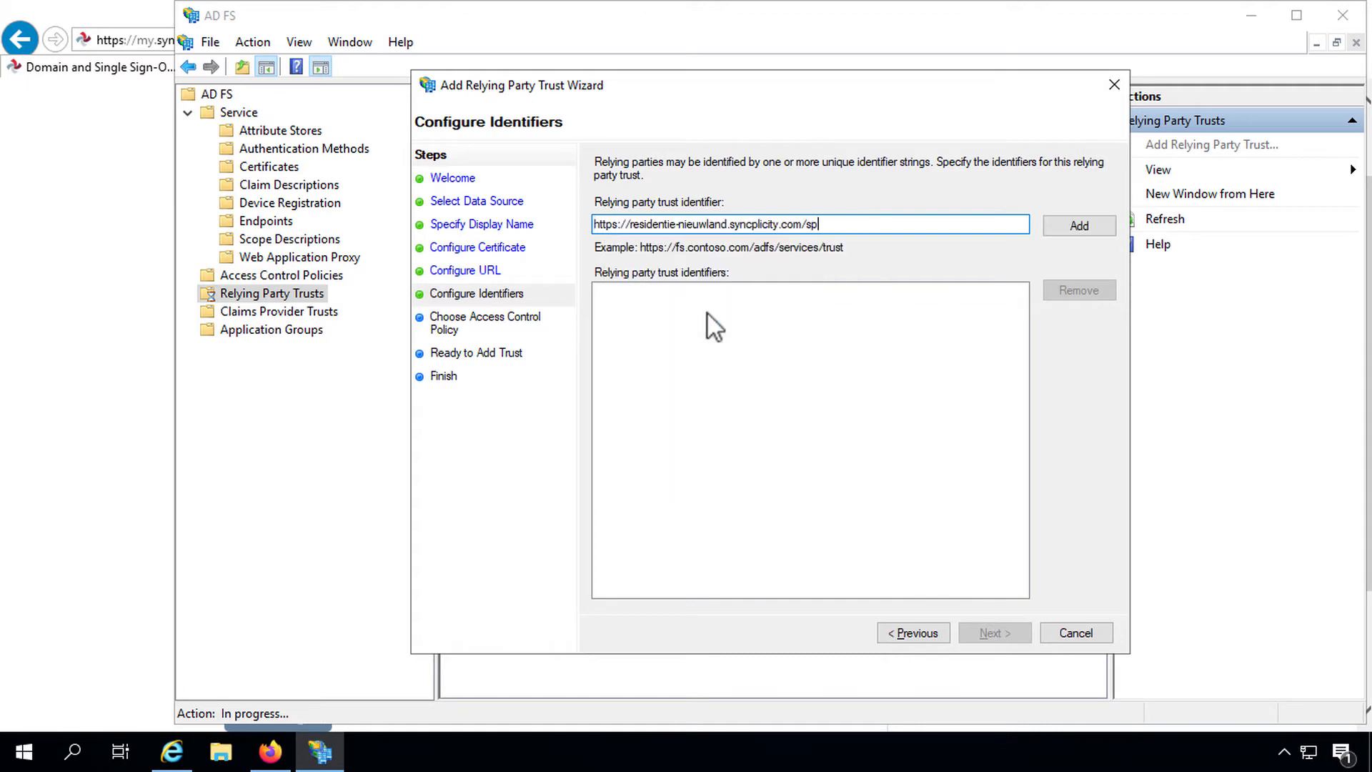
pyautogui.click(1076, 228)
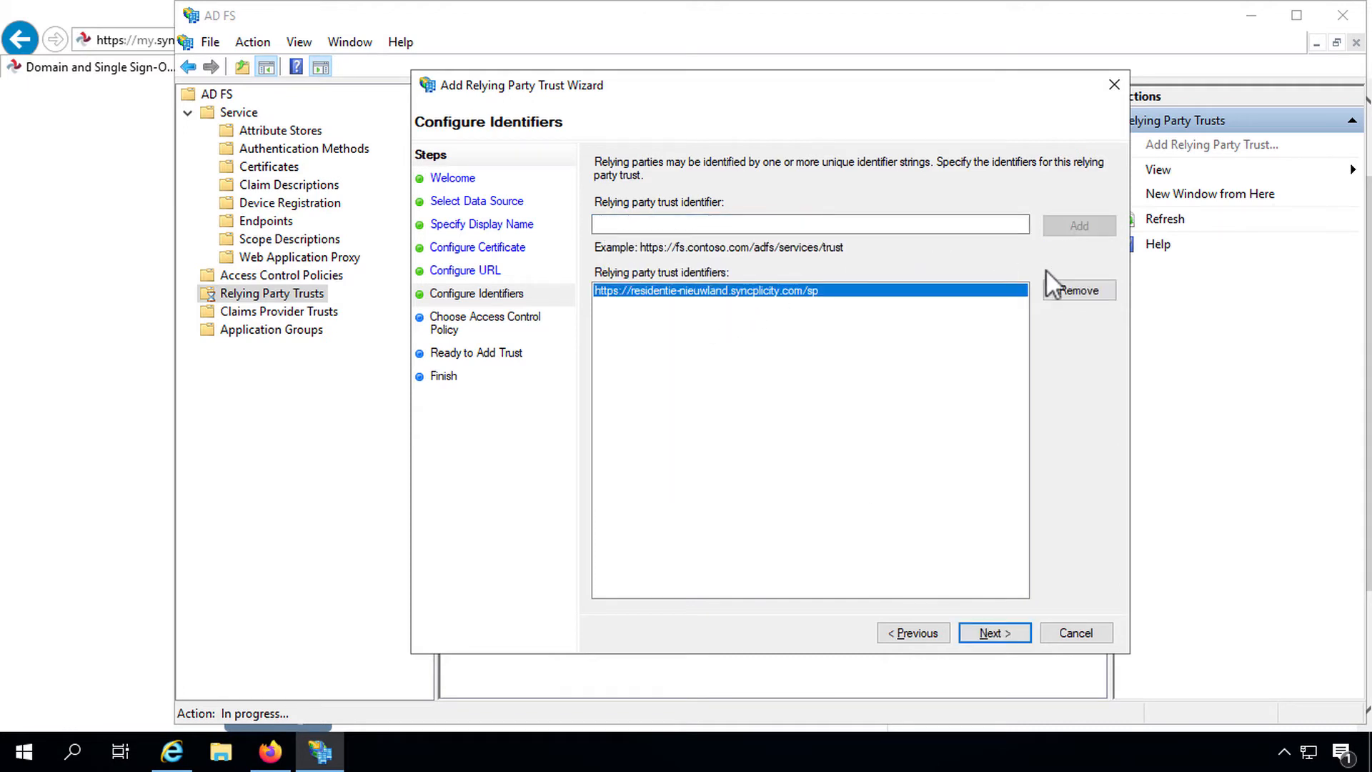
pyautogui.click(984, 628)
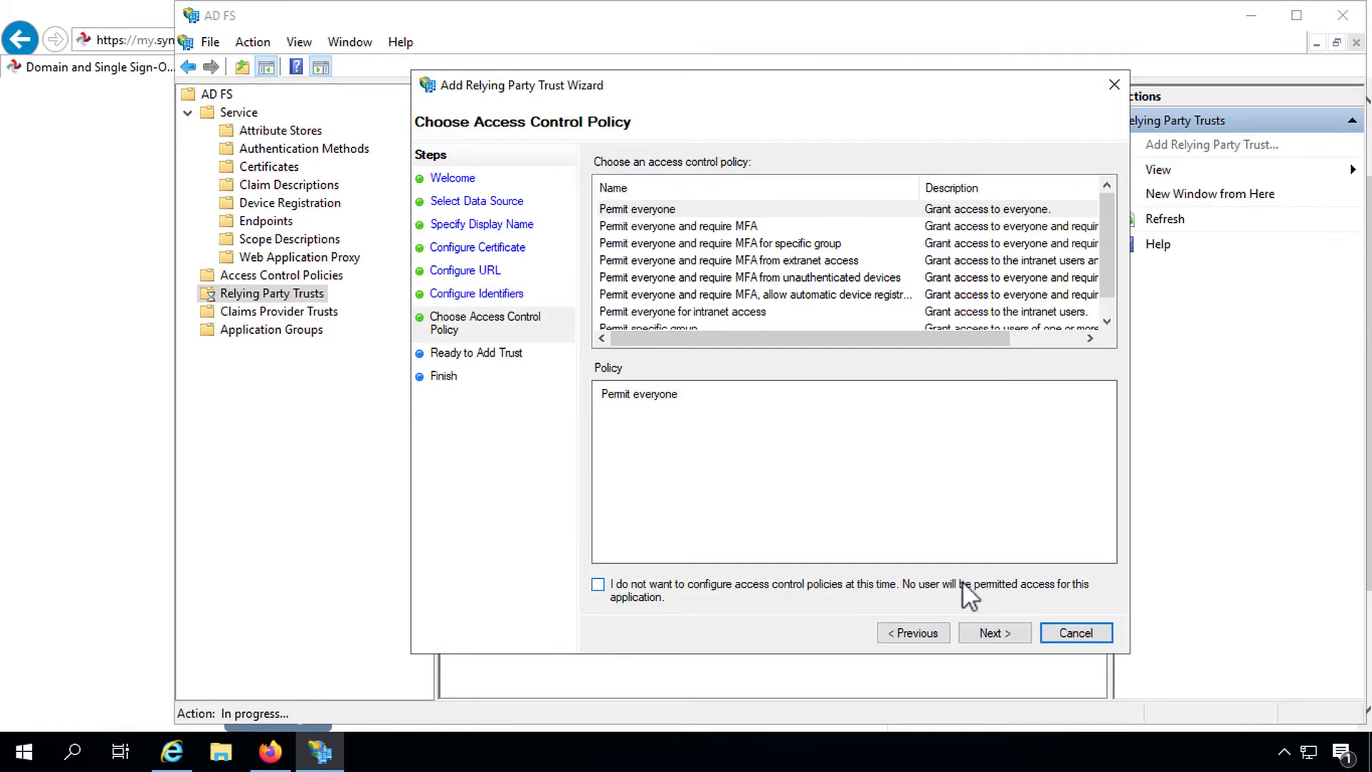
pyautogui.click(800, 245)
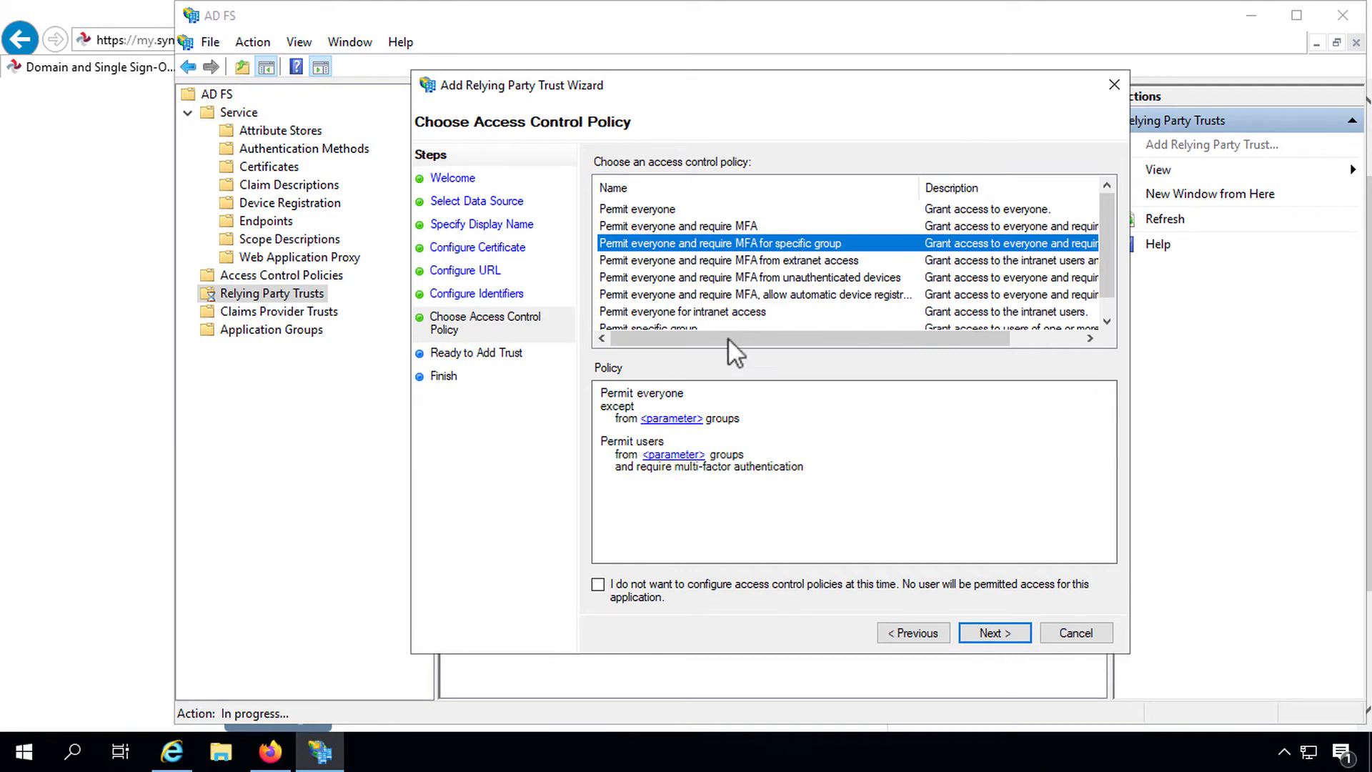
pyautogui.click(623, 210)
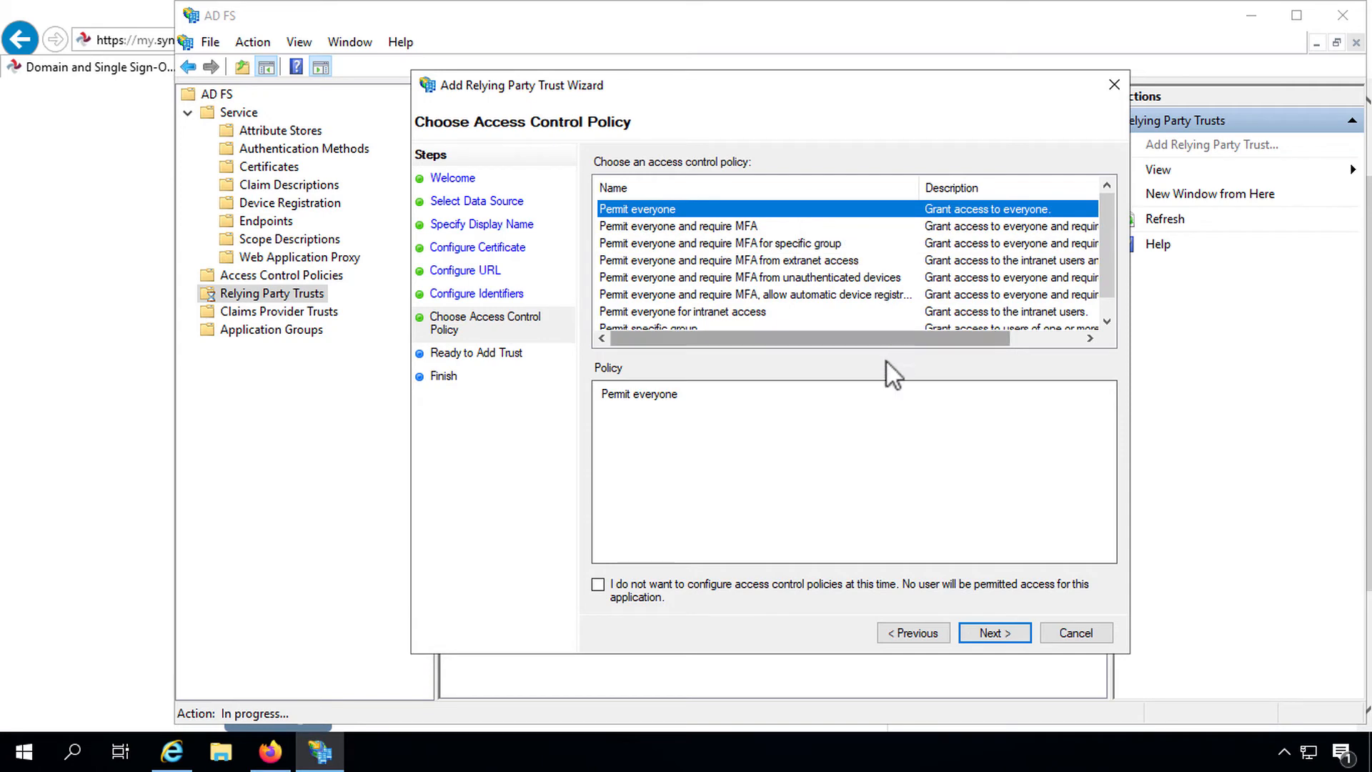
pyautogui.click(976, 628)
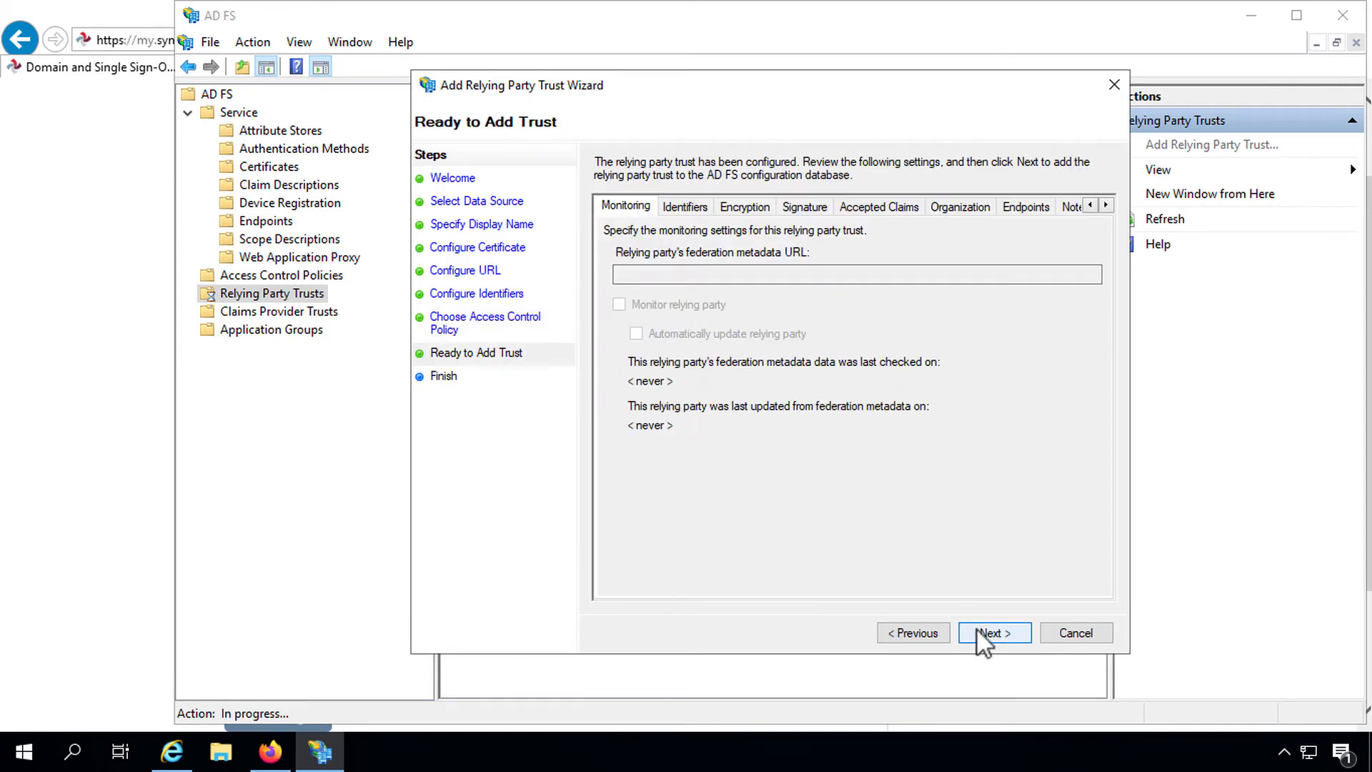
pyautogui.click(976, 627)
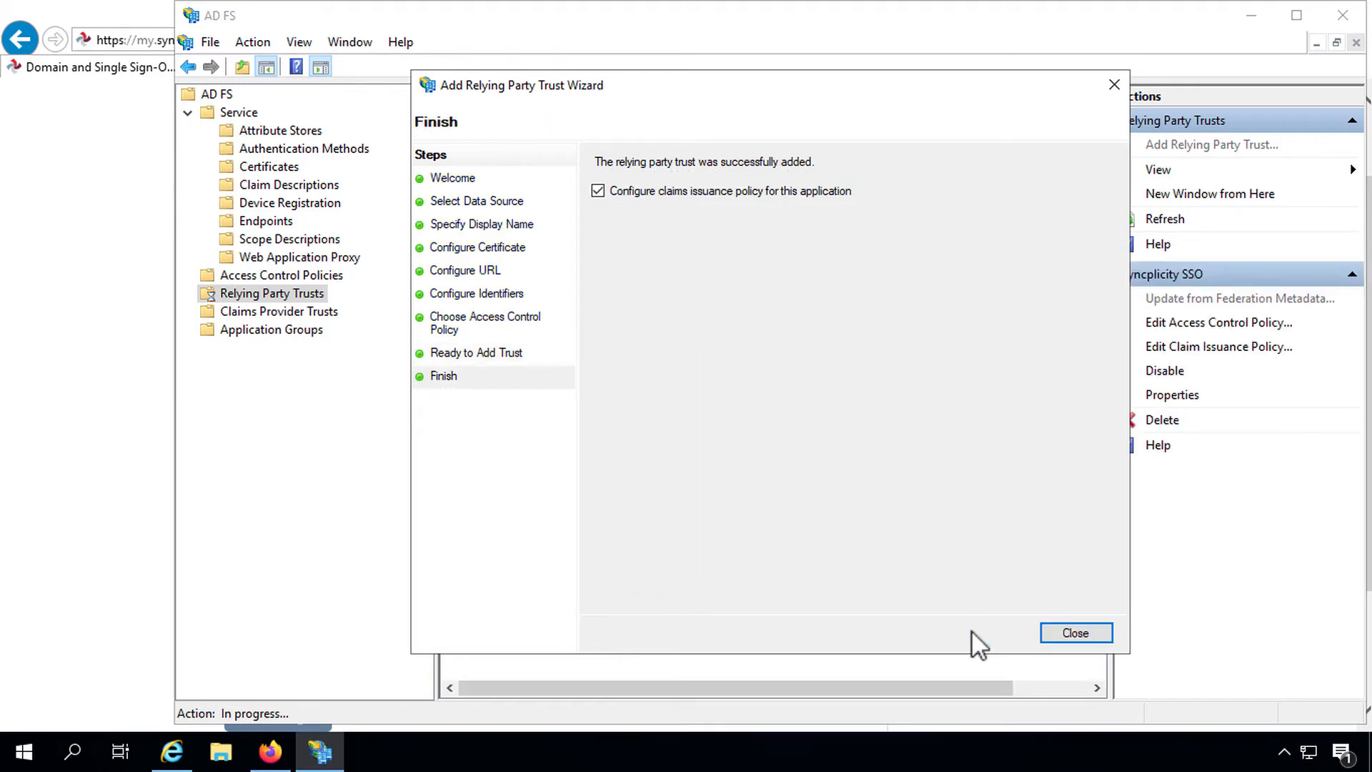
# Step: Open Syncplicity SSO's claim issuance policy and start a Send LDAP Attributes as Claims rule
pyautogui.click(1052, 633)
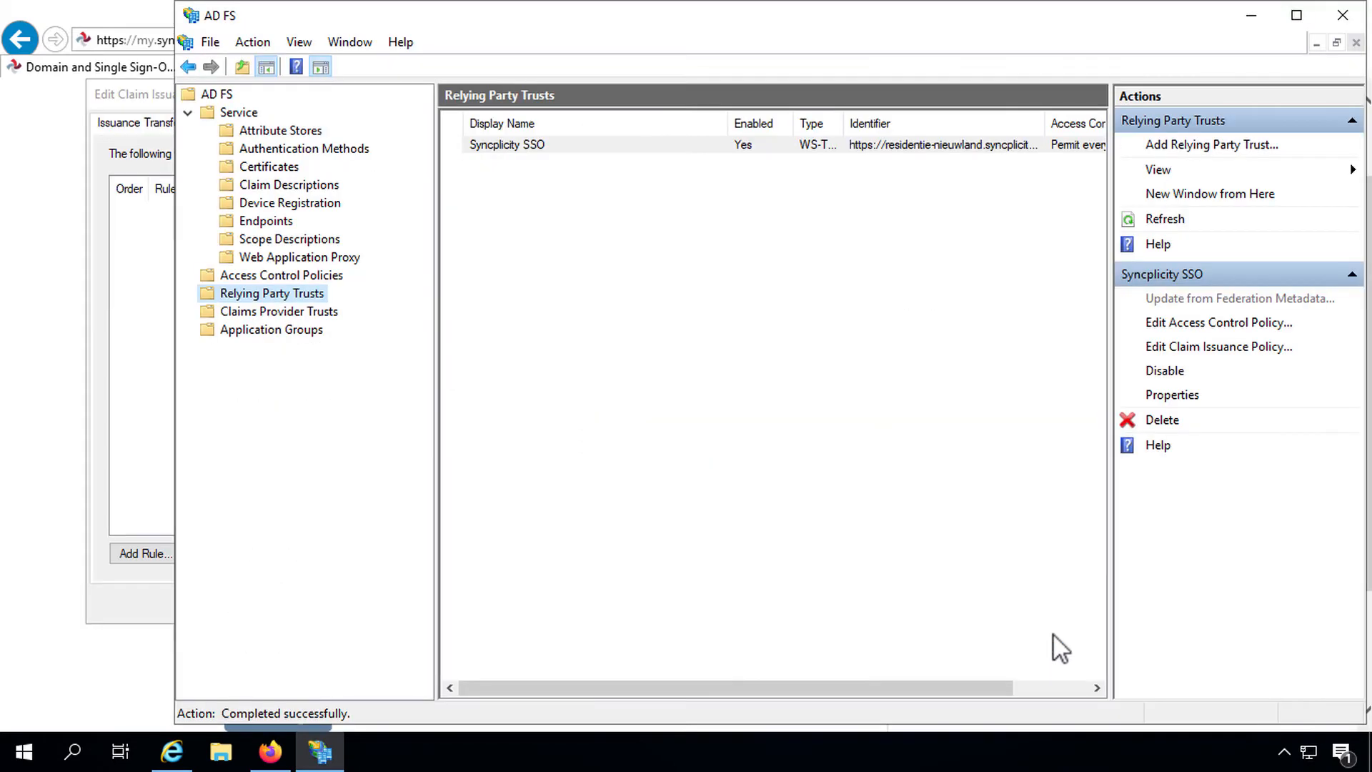
pyautogui.click(505, 144)
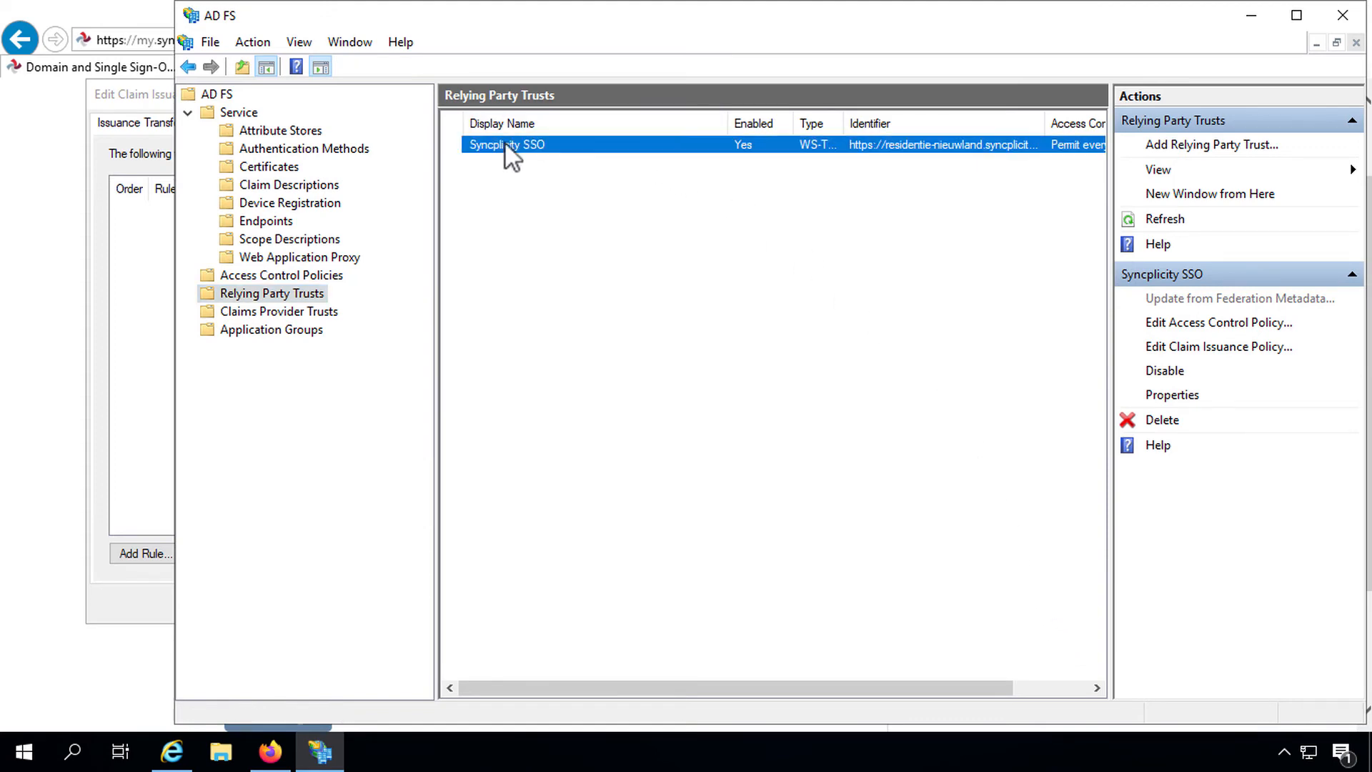
pyautogui.rightClick(504, 143)
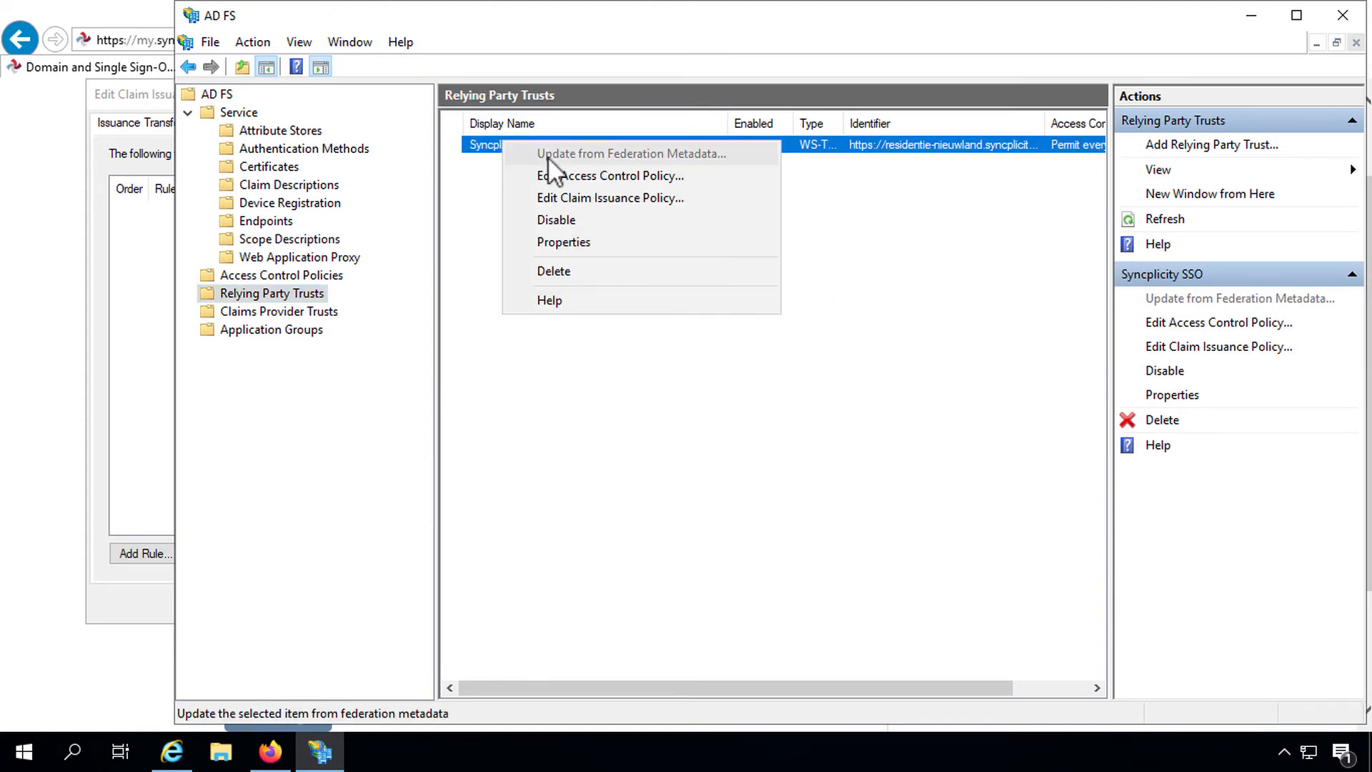
pyautogui.click(572, 193)
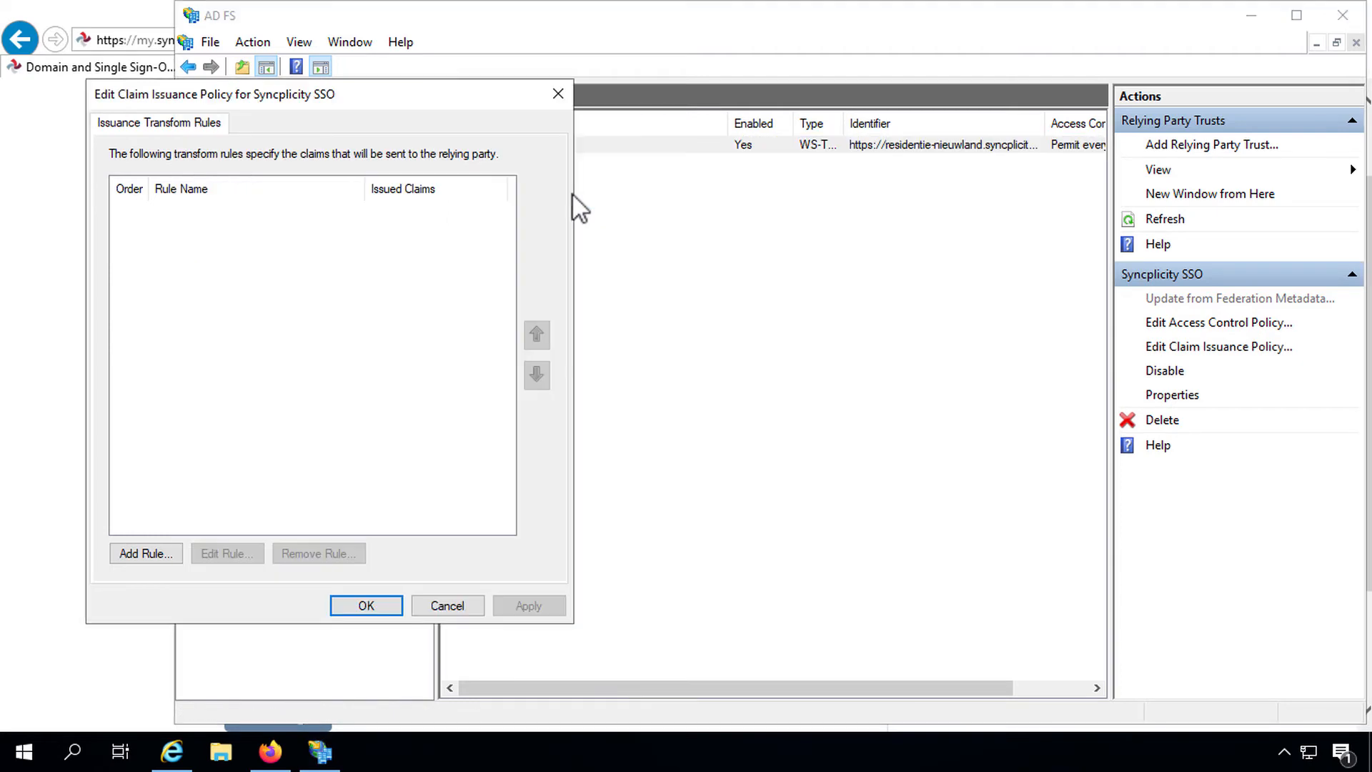
pyautogui.click(147, 560)
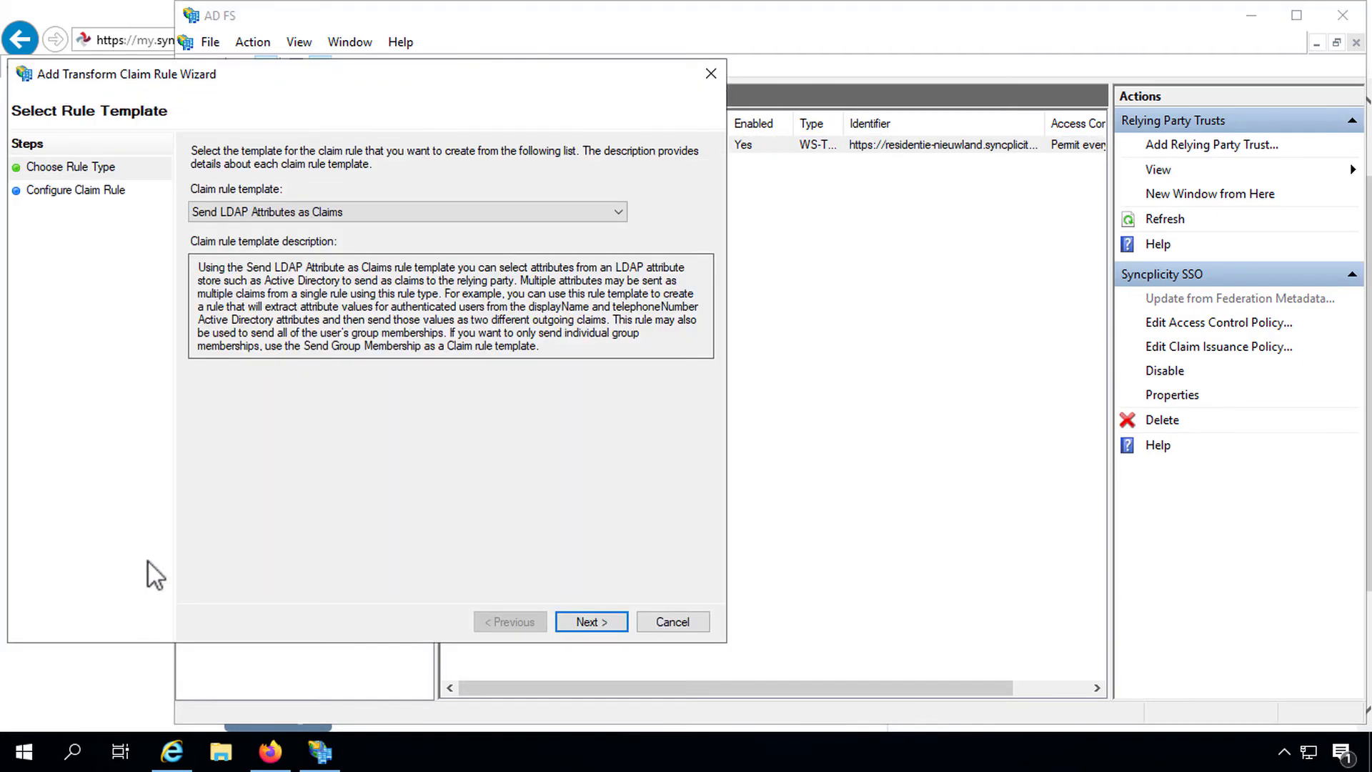
pyautogui.click(202, 214)
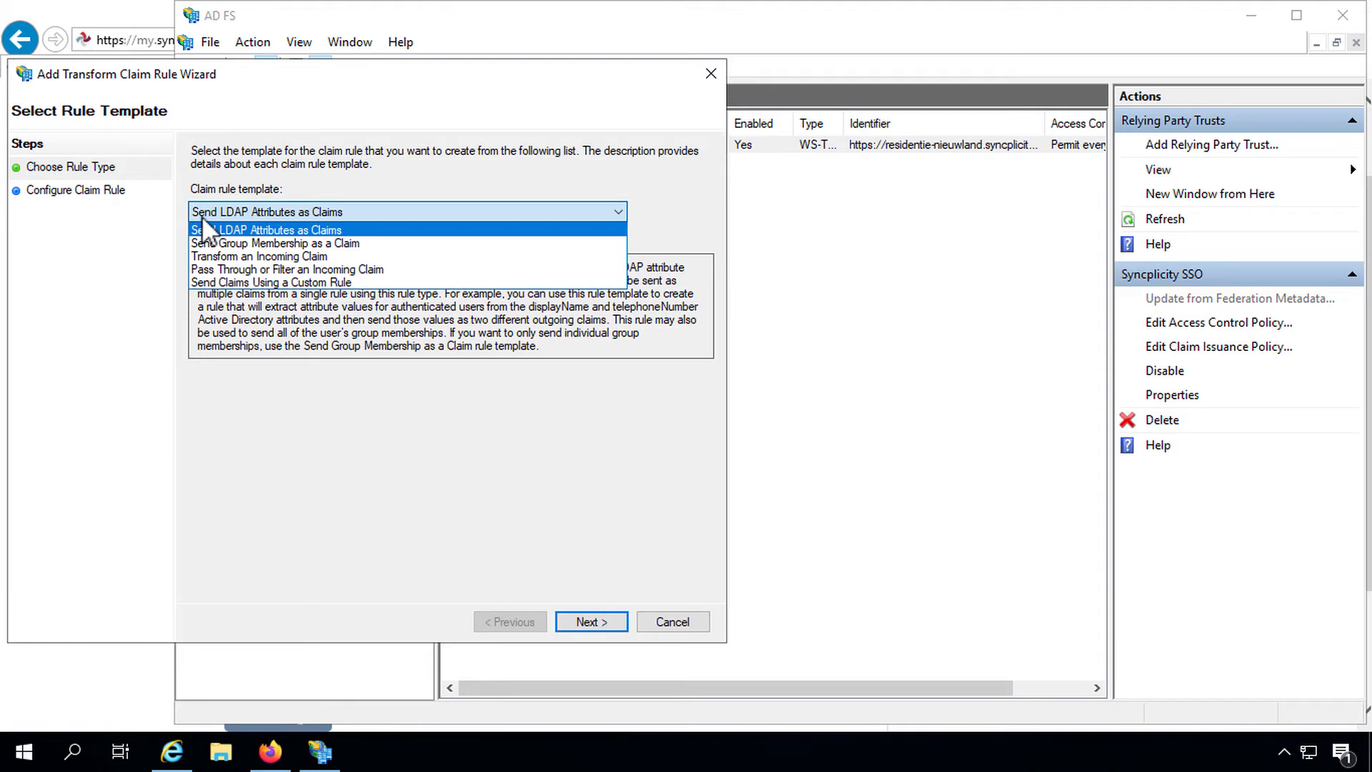
pyautogui.click(202, 218)
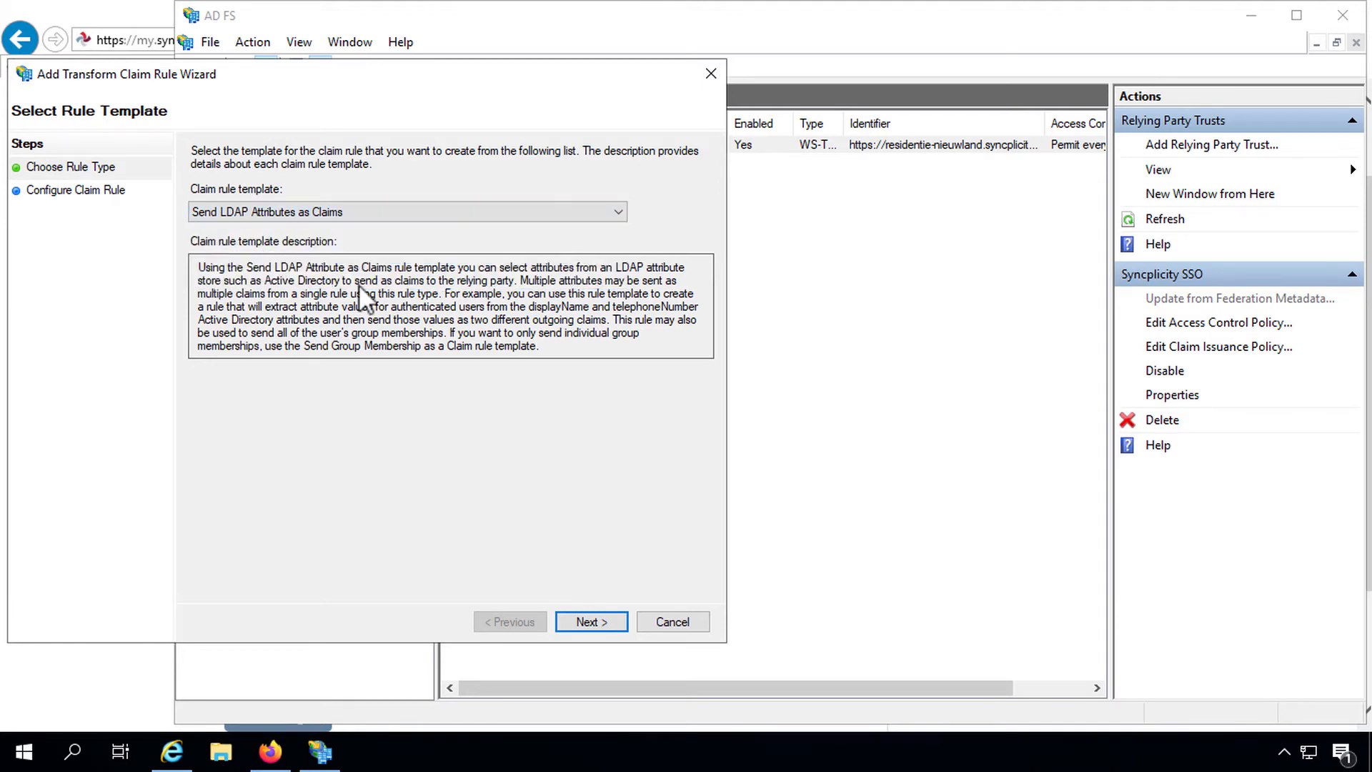
pyautogui.click(584, 622)
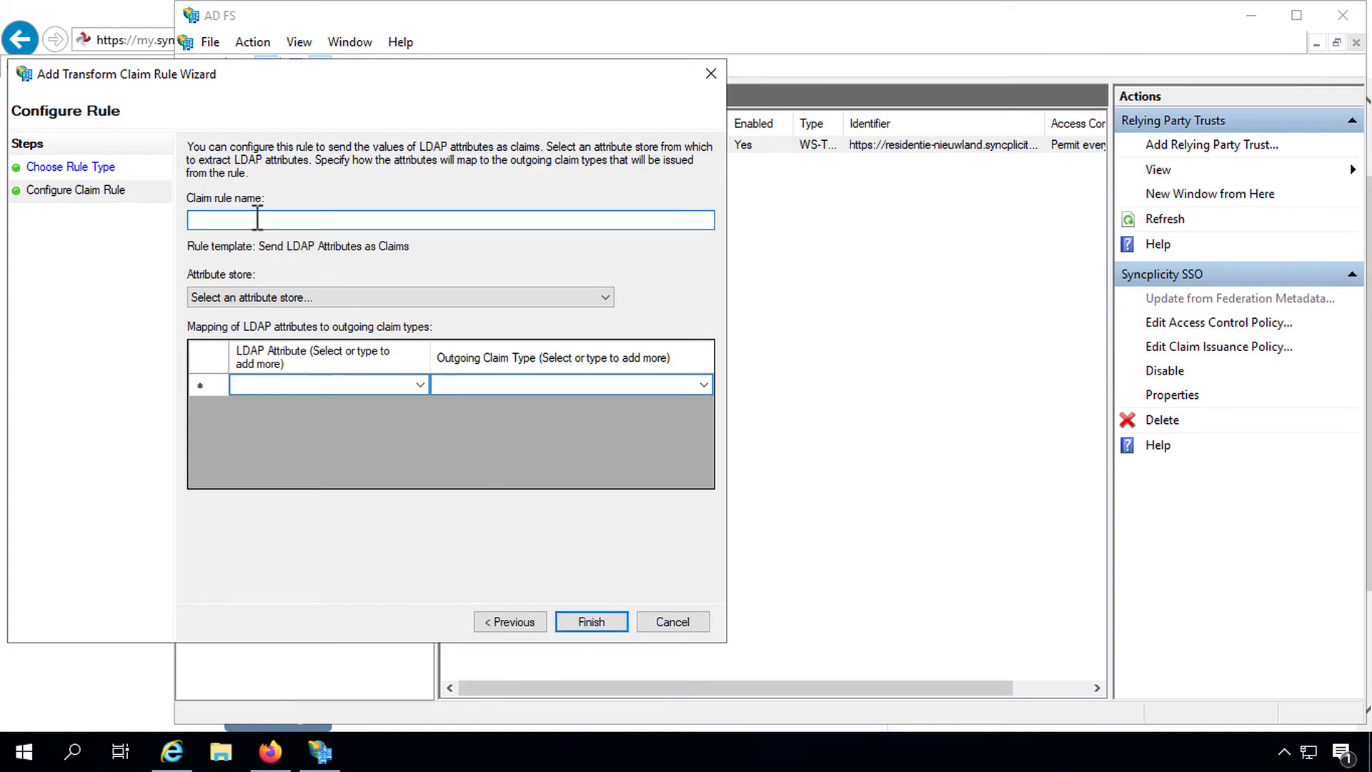
# Step: Name it 'Return email address to Syncplicity', mapping Active Directory E-Mail-Addresses to E-Mail Address
pyautogui.write('Return email address to Syncplicity')
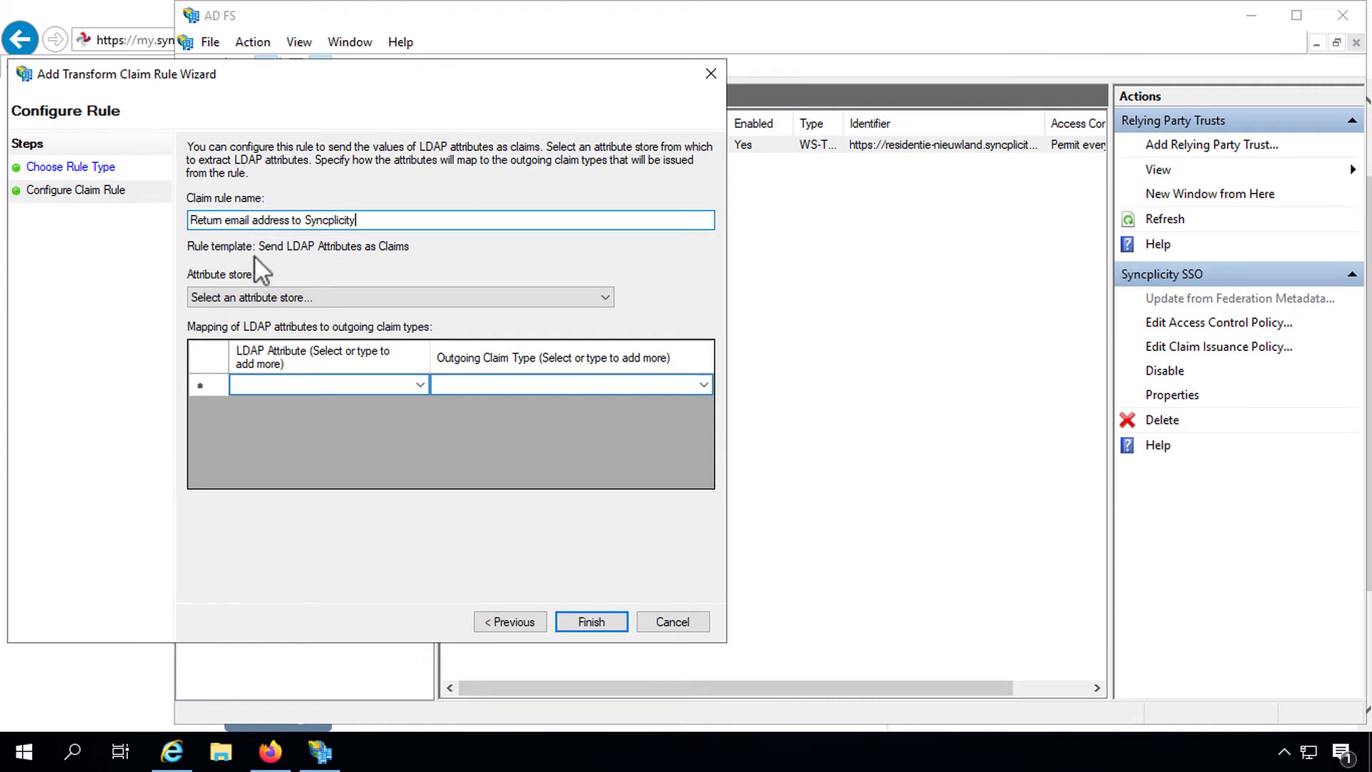
pyautogui.click(279, 298)
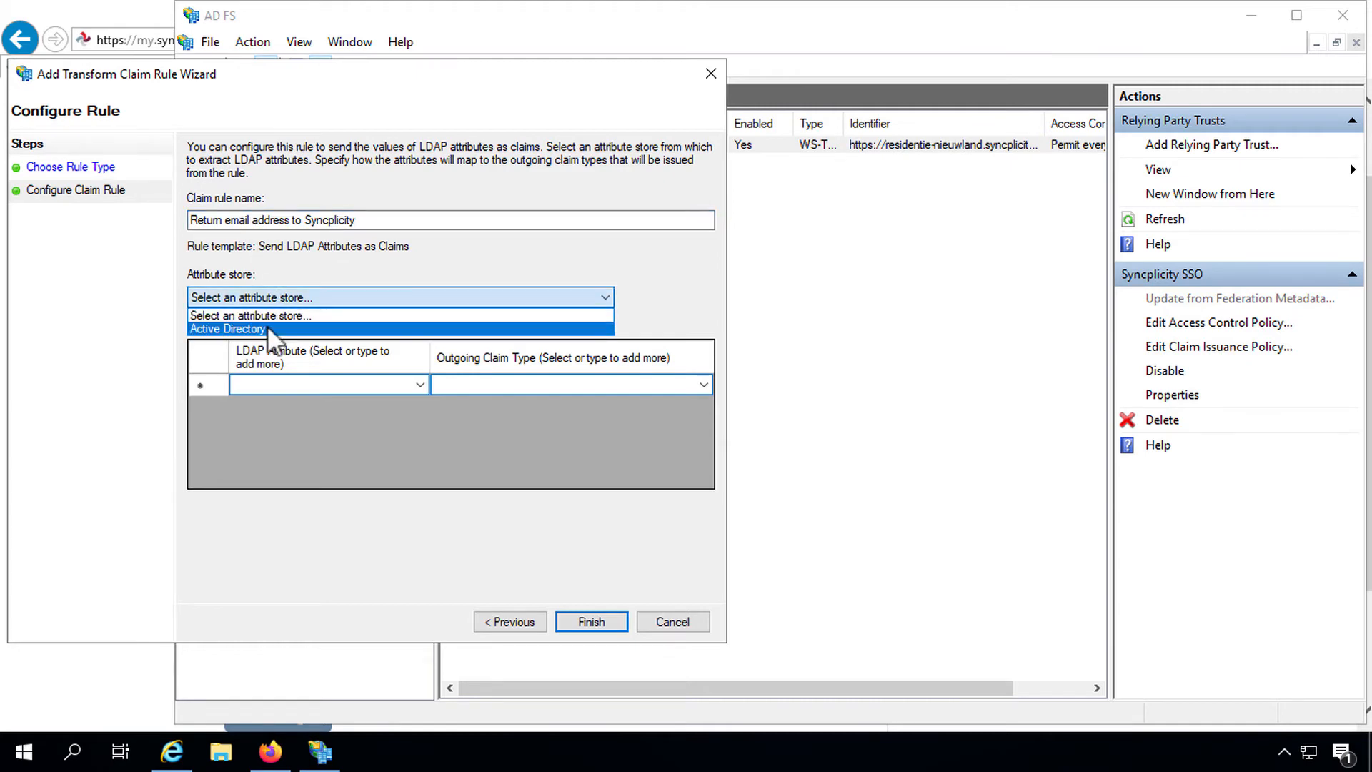
pyautogui.click(267, 327)
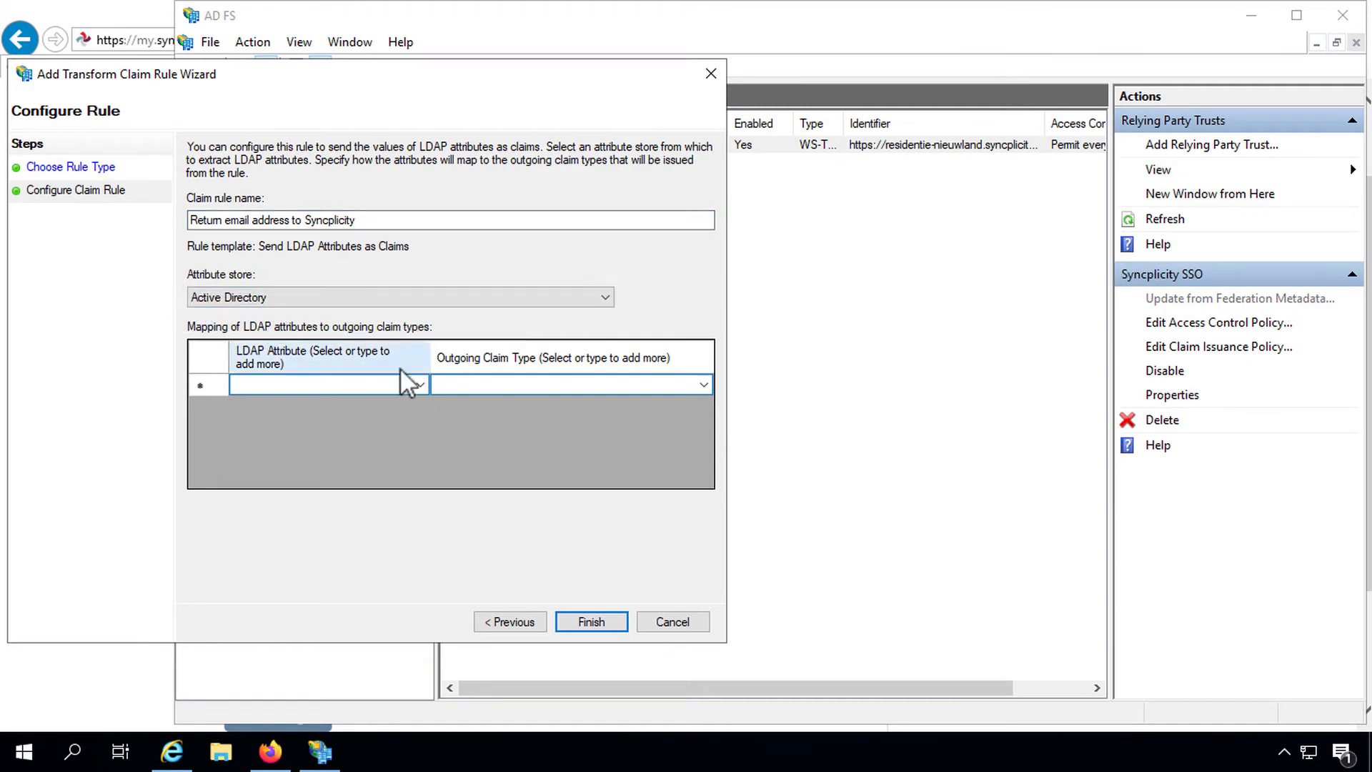
pyautogui.click(420, 385)
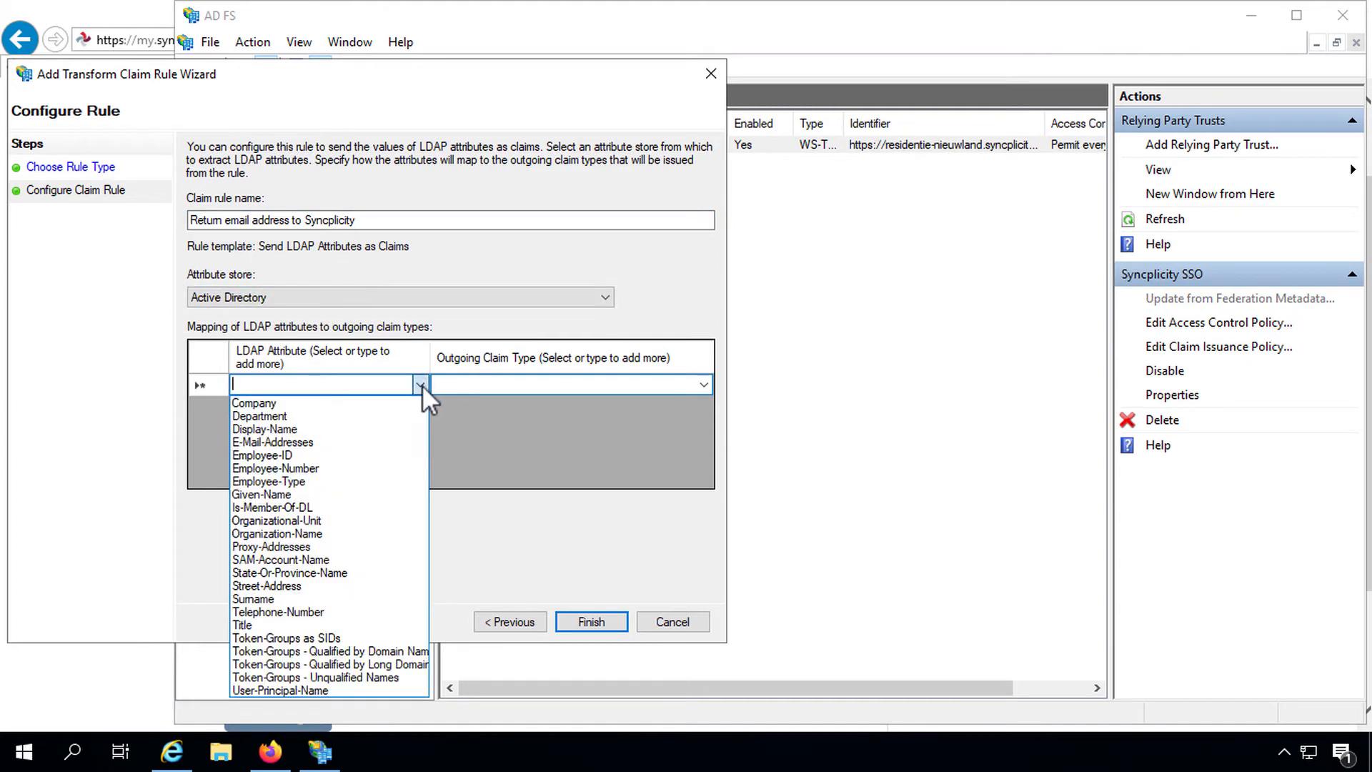
pyautogui.click(311, 443)
pyautogui.click(696, 384)
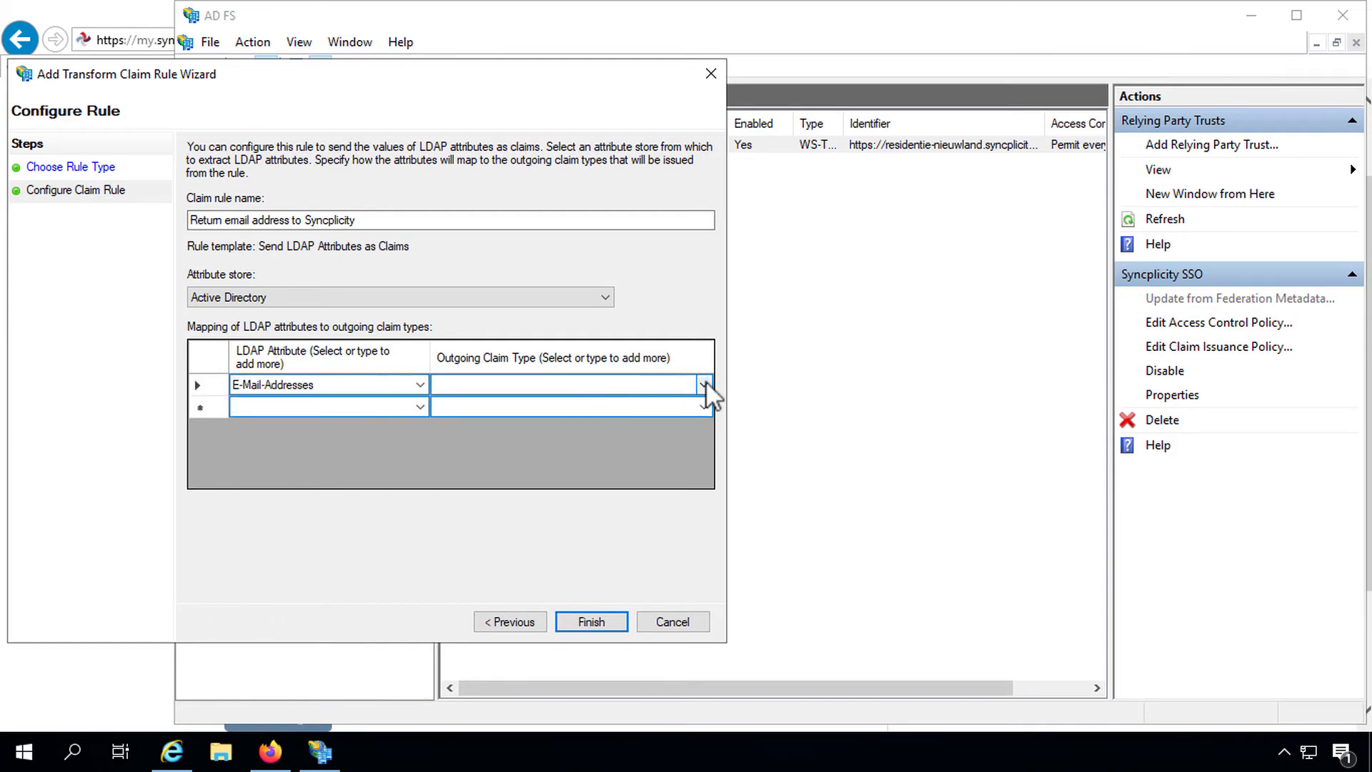
pyautogui.click(697, 384)
pyautogui.click(554, 9)
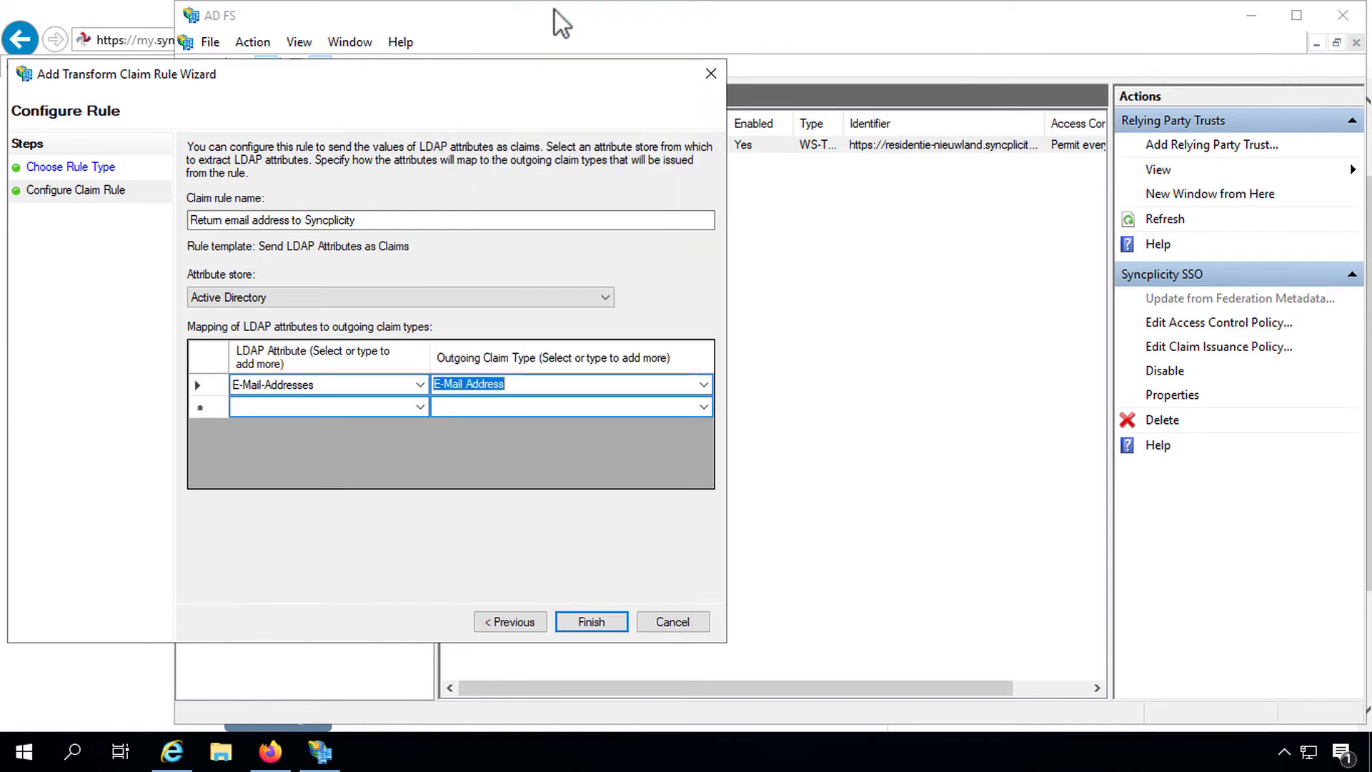
pyautogui.click(591, 623)
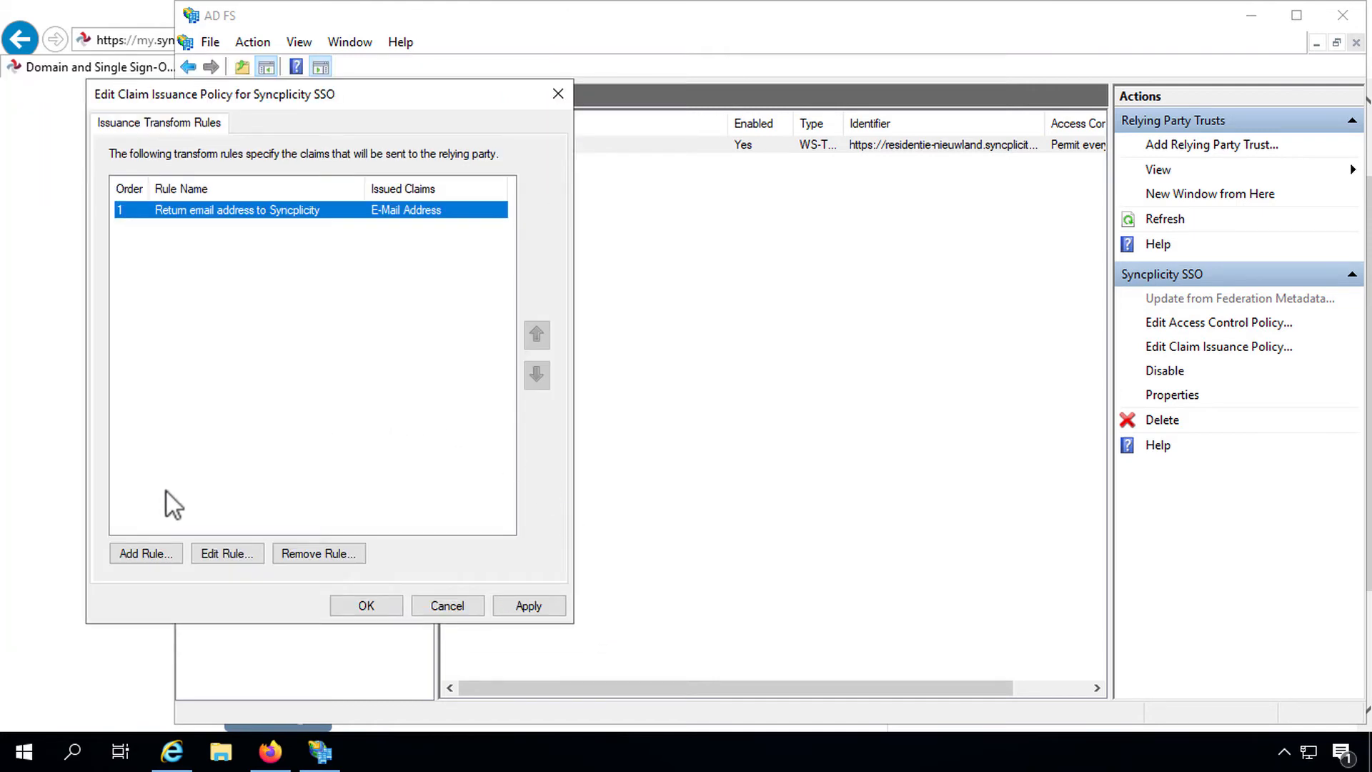
# Step: Start a Transform an Incoming Claim rule named 'Email to Name ID'
pyautogui.click(143, 554)
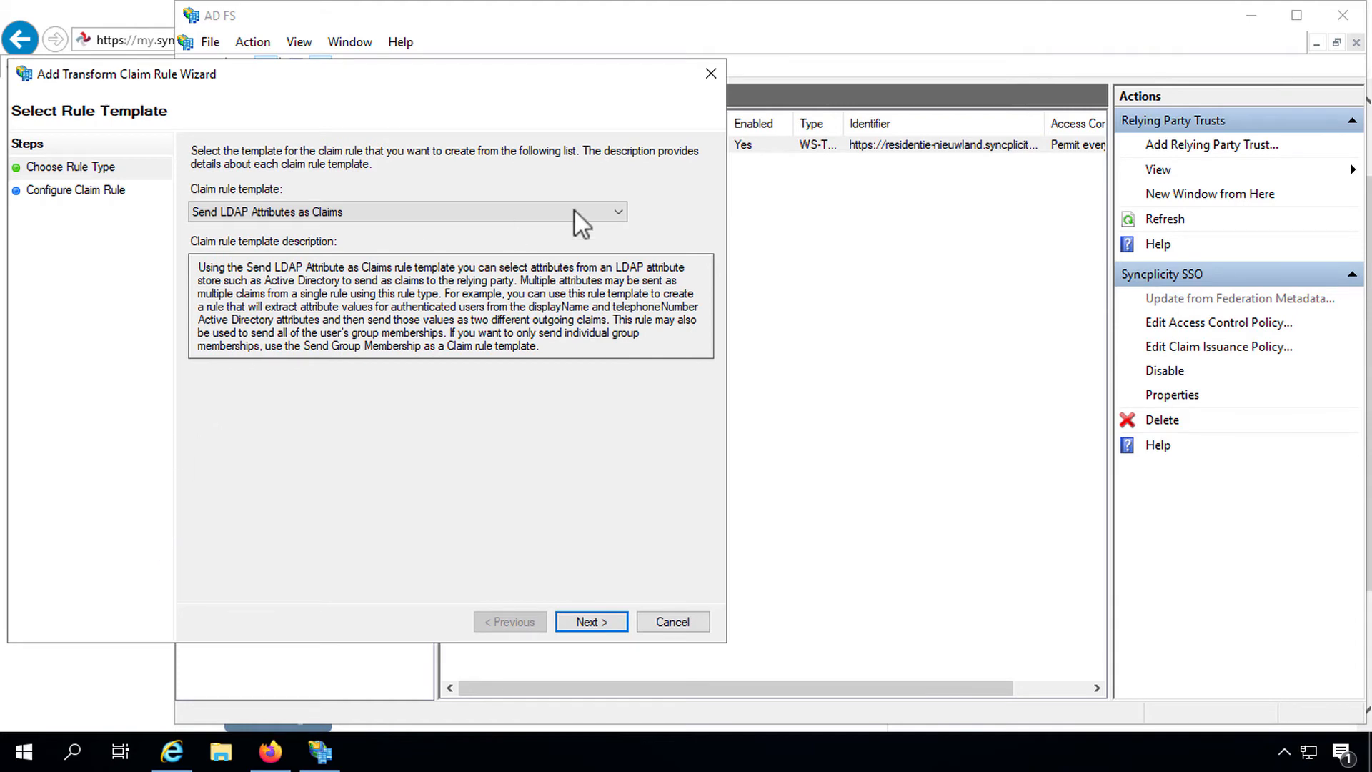
pyautogui.click(618, 210)
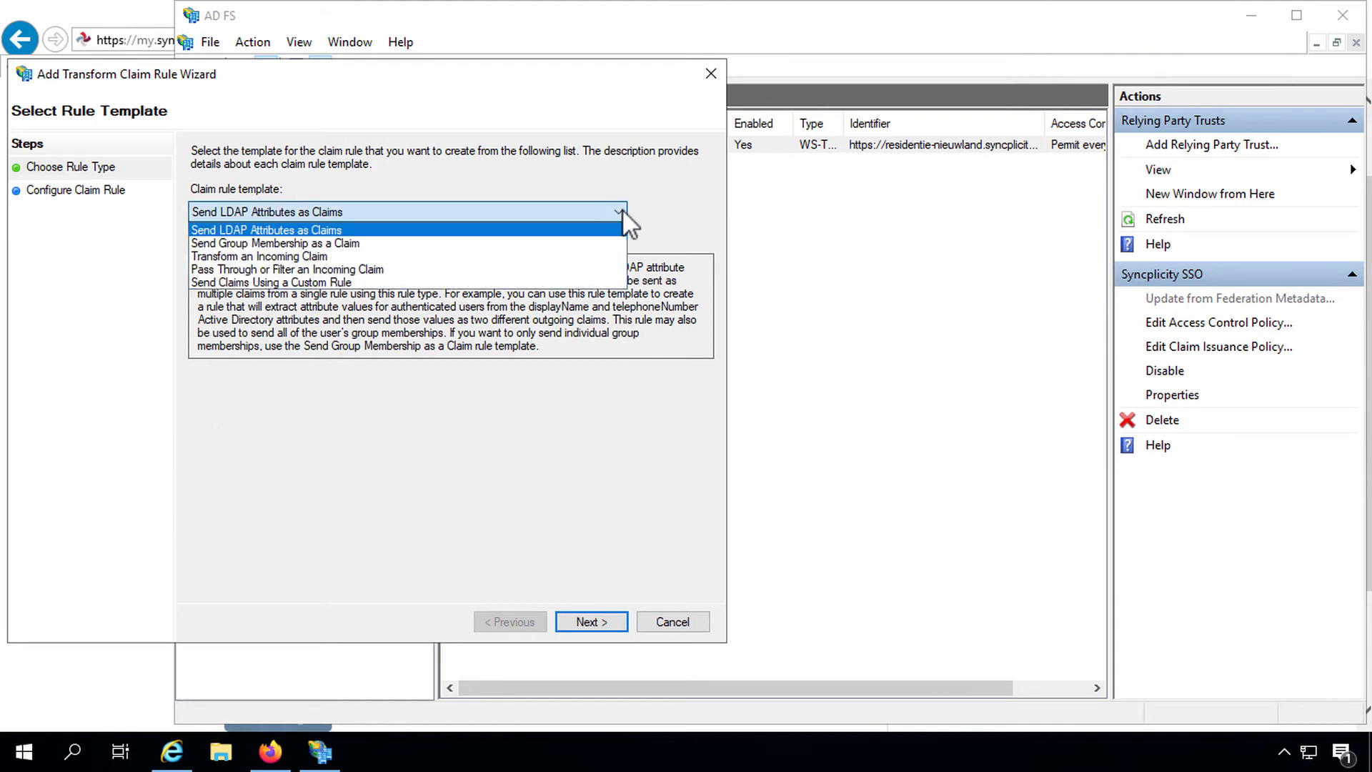
pyautogui.click(418, 254)
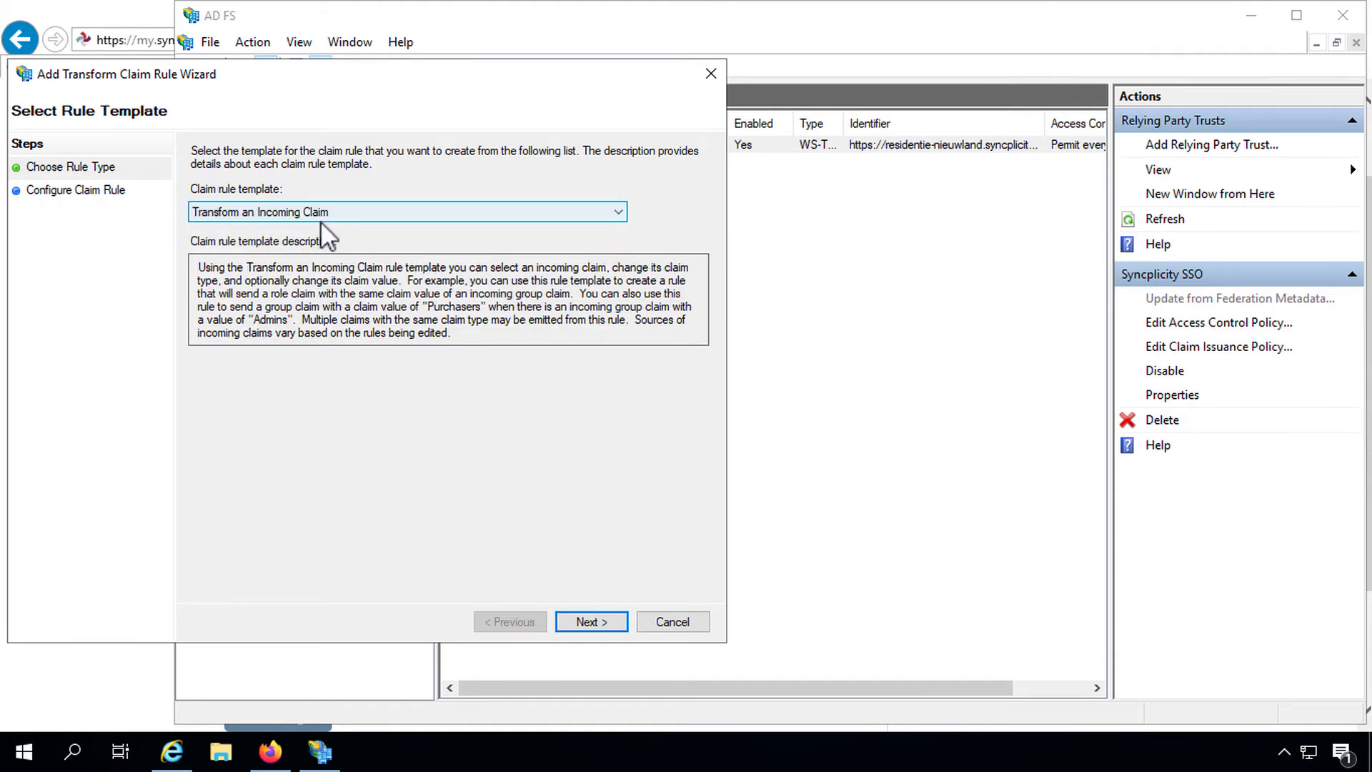
pyautogui.click(598, 620)
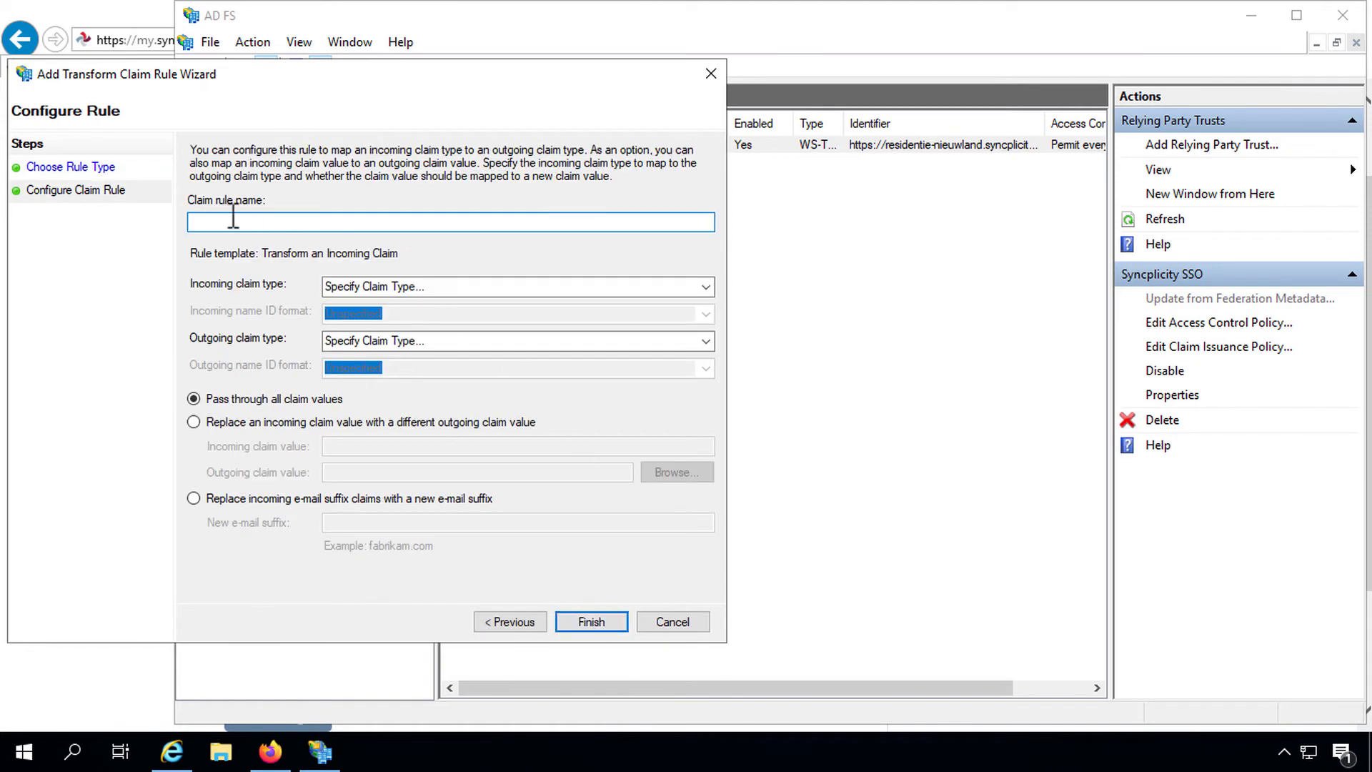
pyautogui.write('Email to Name ID')
pyautogui.press('Tab')
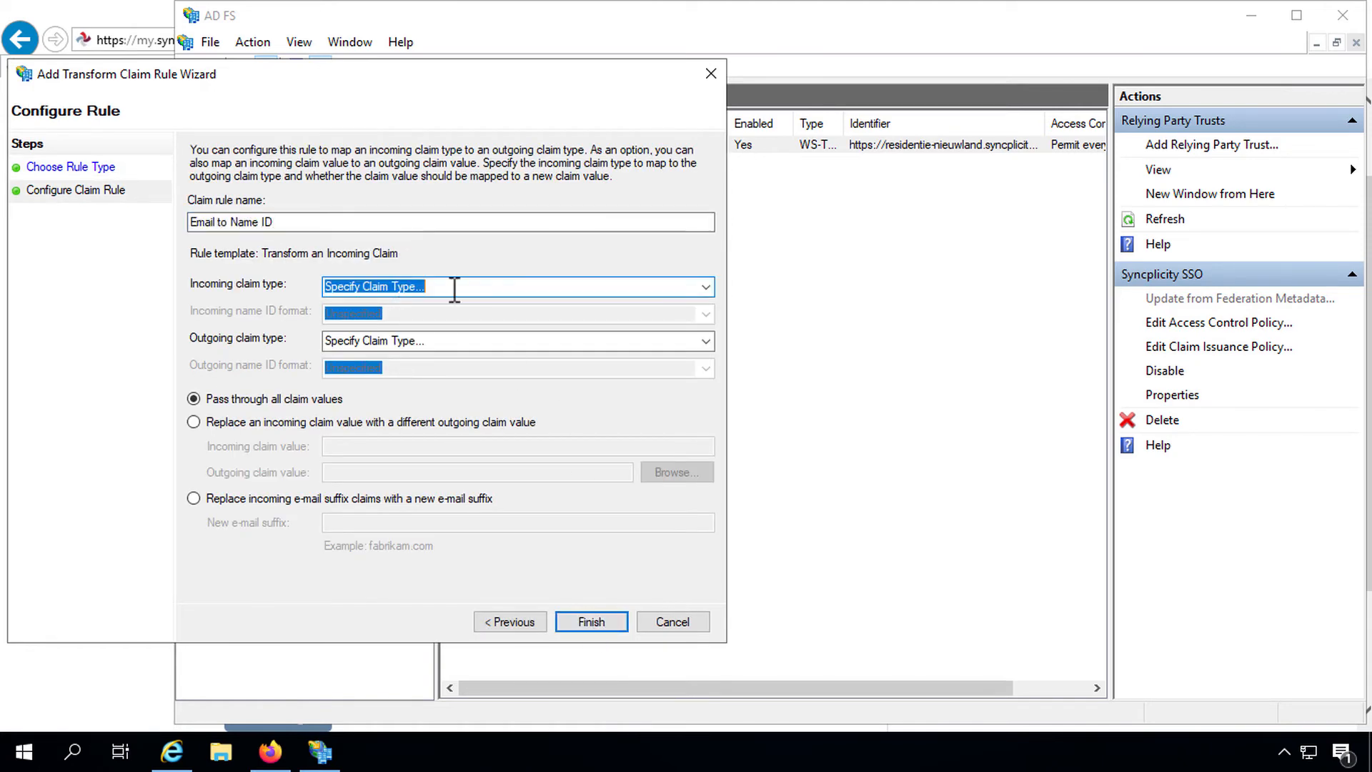
# Step: Transform incoming E-Mail Address into Name ID with Email format, passing all claim values
pyautogui.click(706, 287)
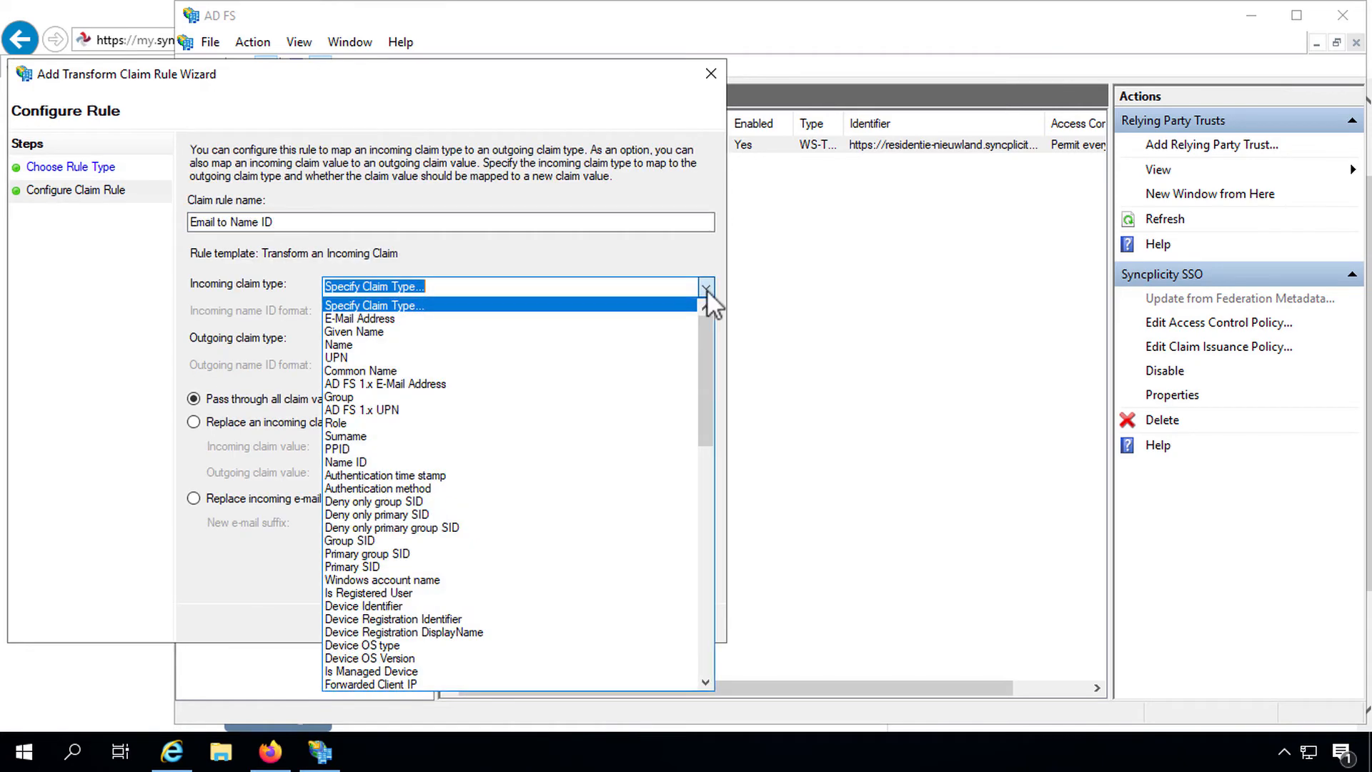
pyautogui.click(673, 318)
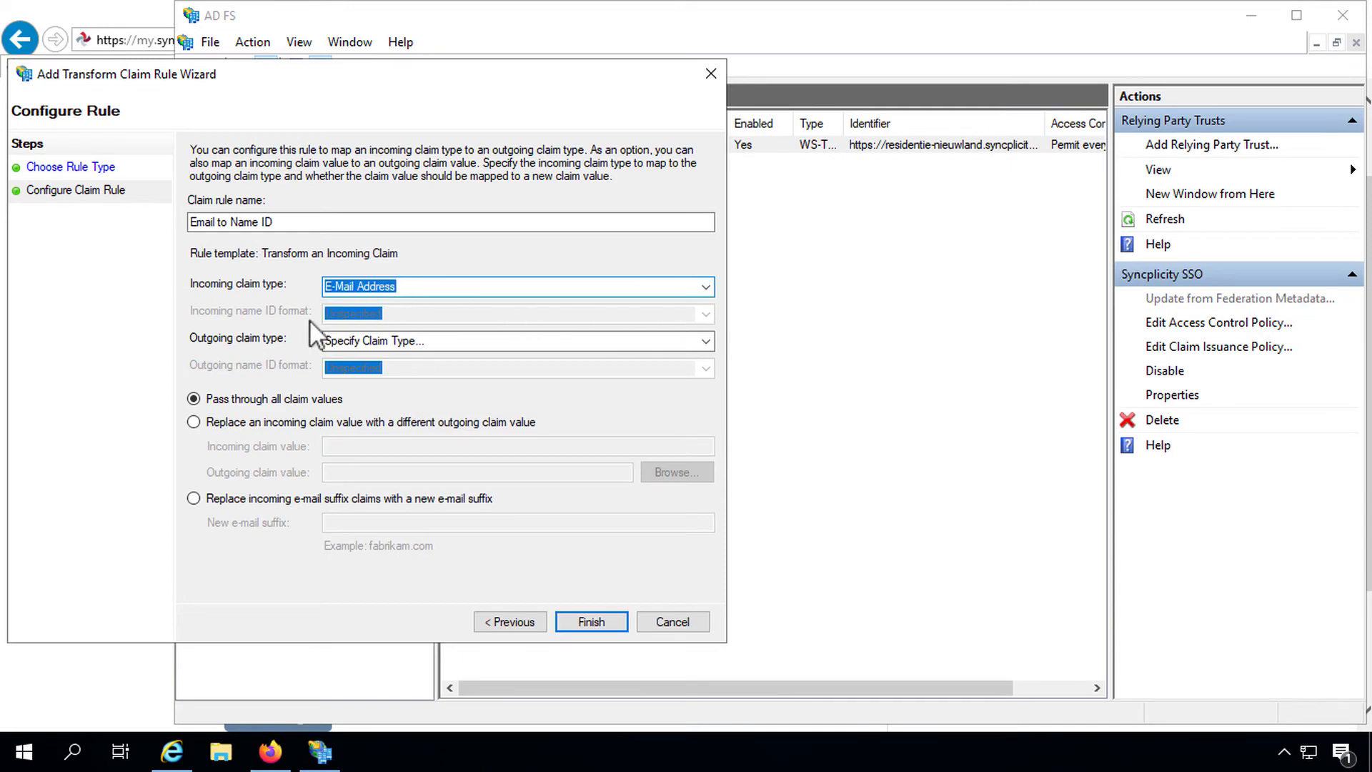
pyautogui.click(705, 340)
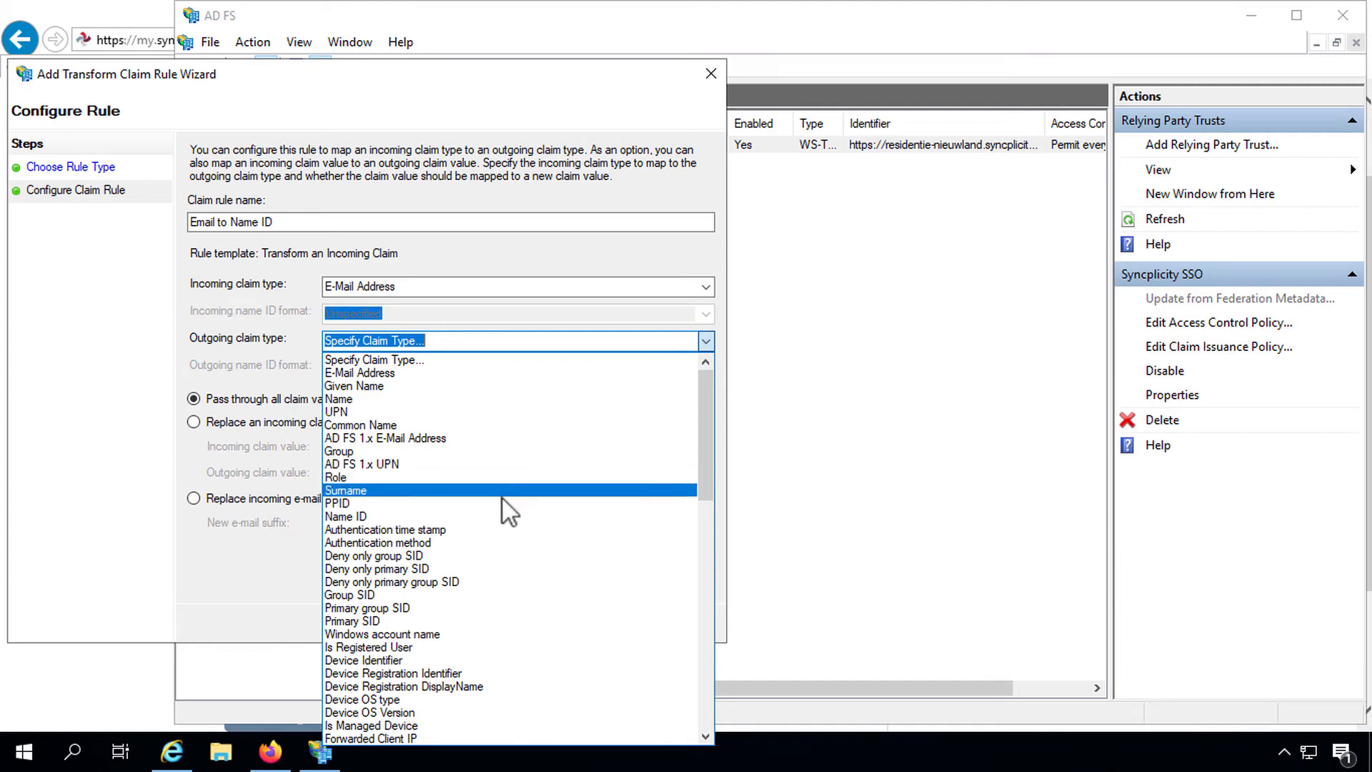
pyautogui.click(485, 516)
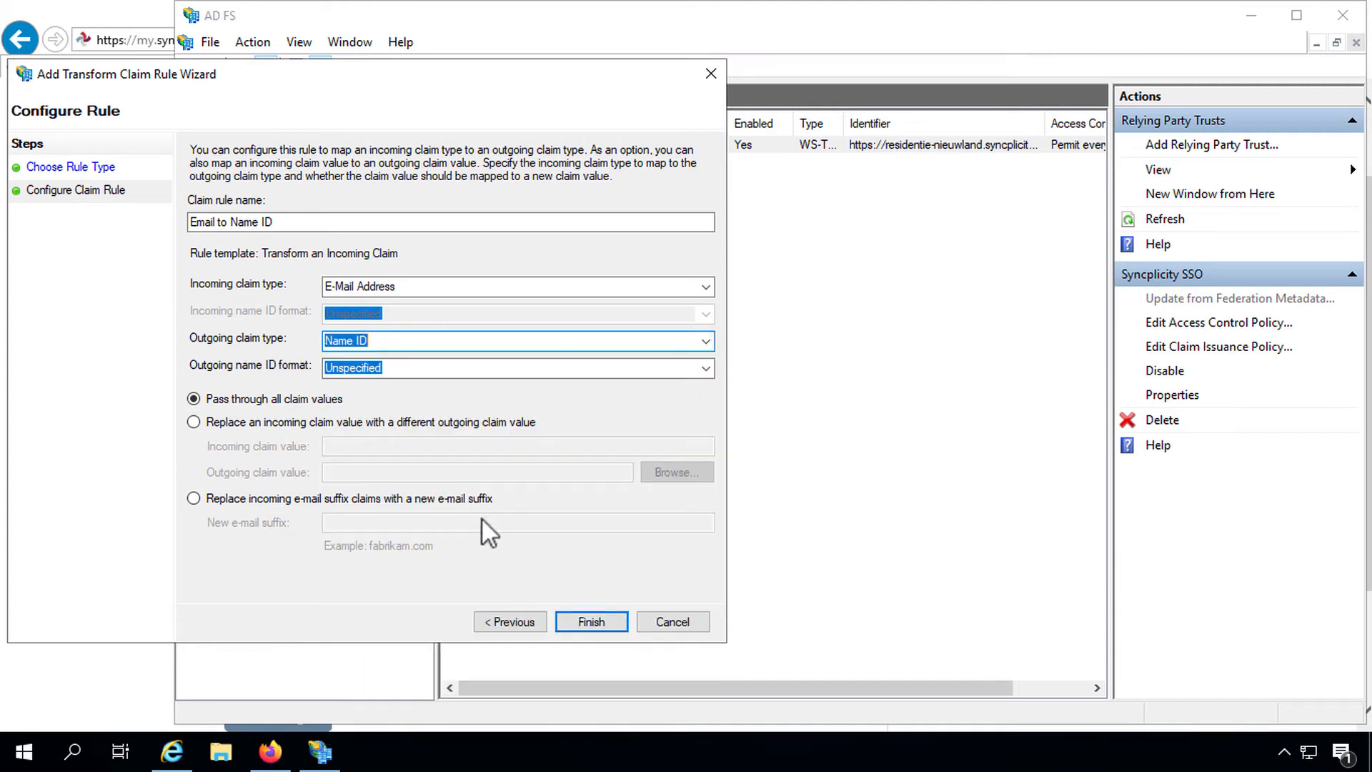
pyautogui.click(705, 367)
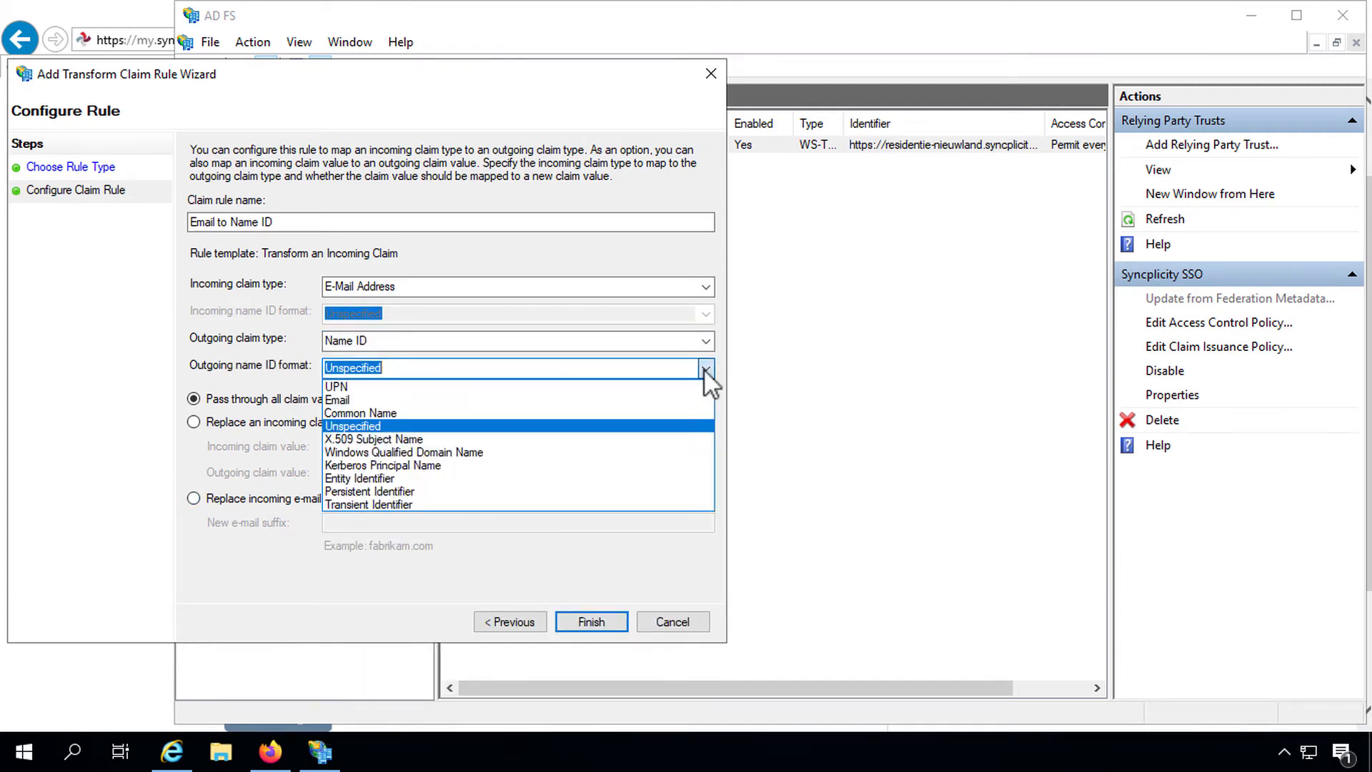
pyautogui.click(599, 400)
pyautogui.click(212, 402)
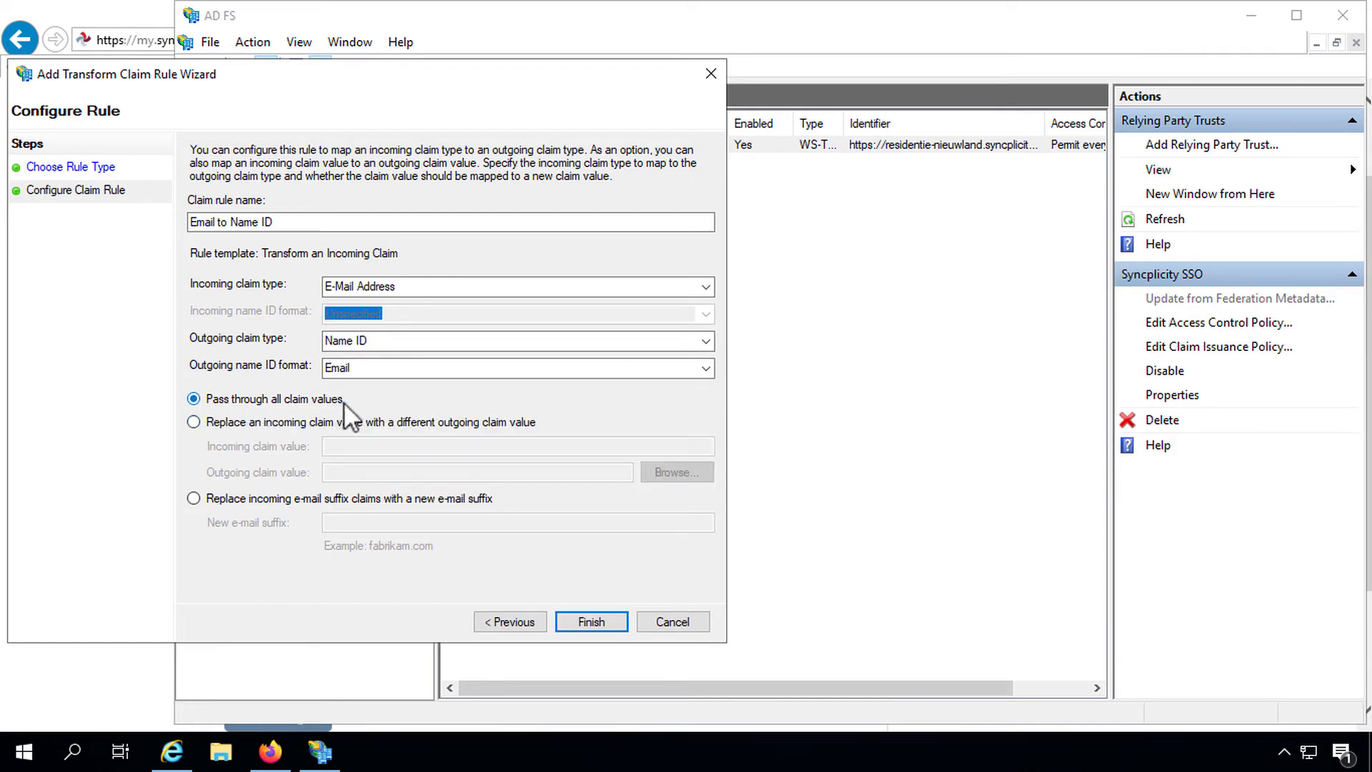
pyautogui.click(596, 623)
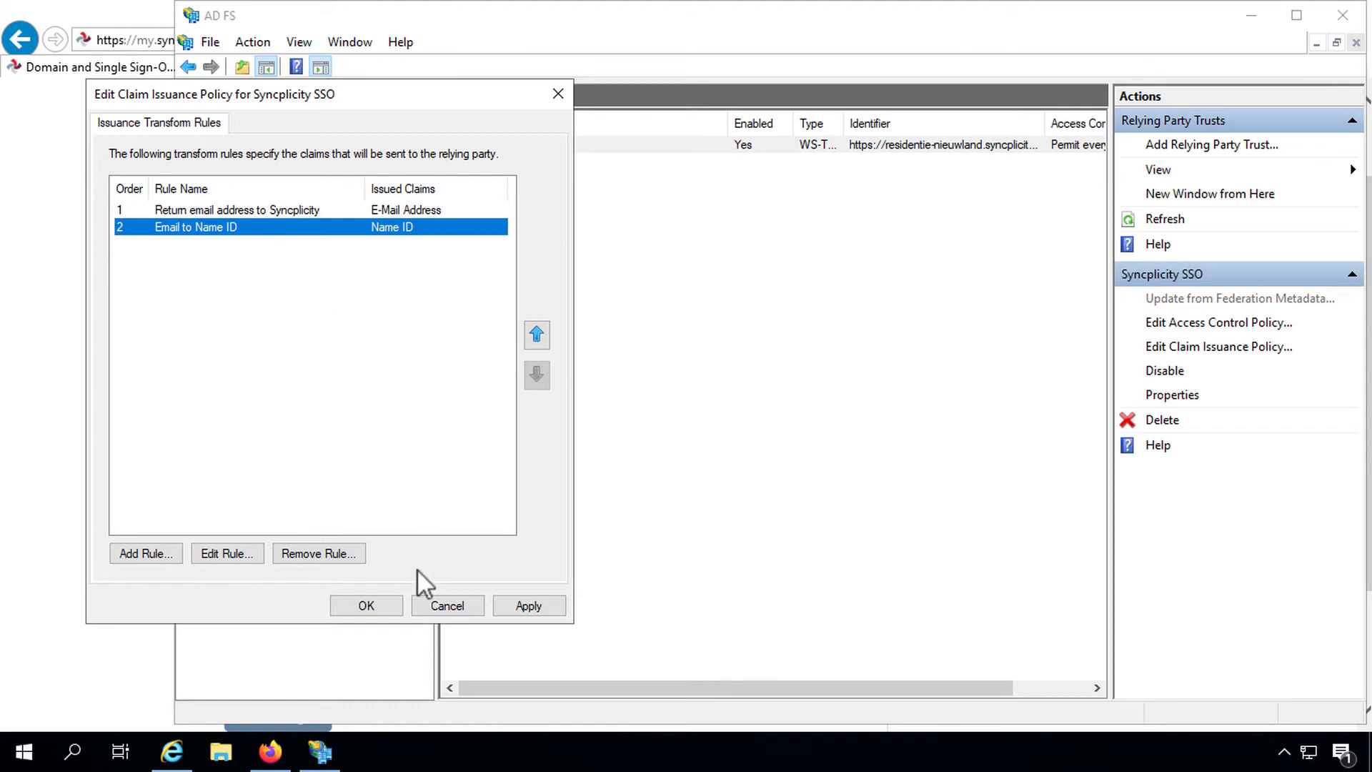
# Step: Save the claim policy and open the Syncplicity SSO trust's Signature properties
pyautogui.click(380, 608)
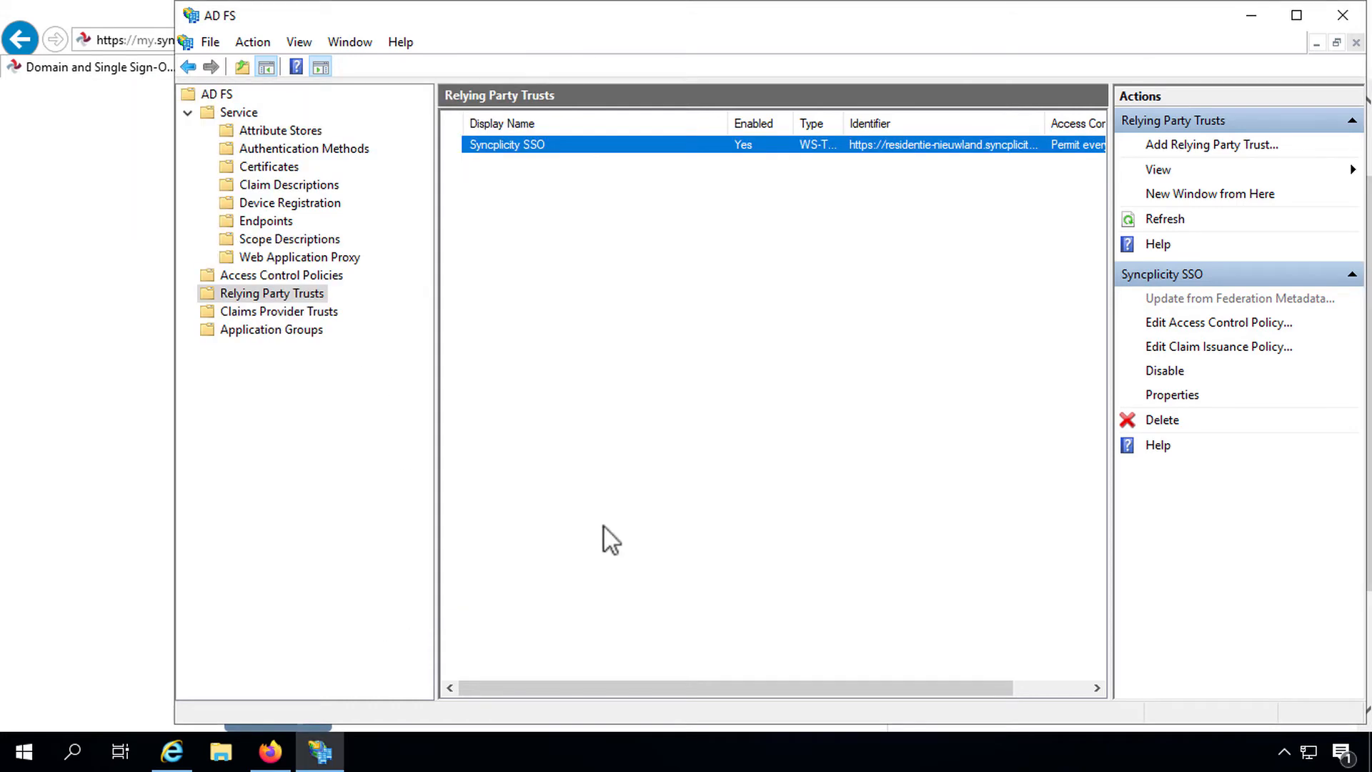
pyautogui.rightClick(564, 148)
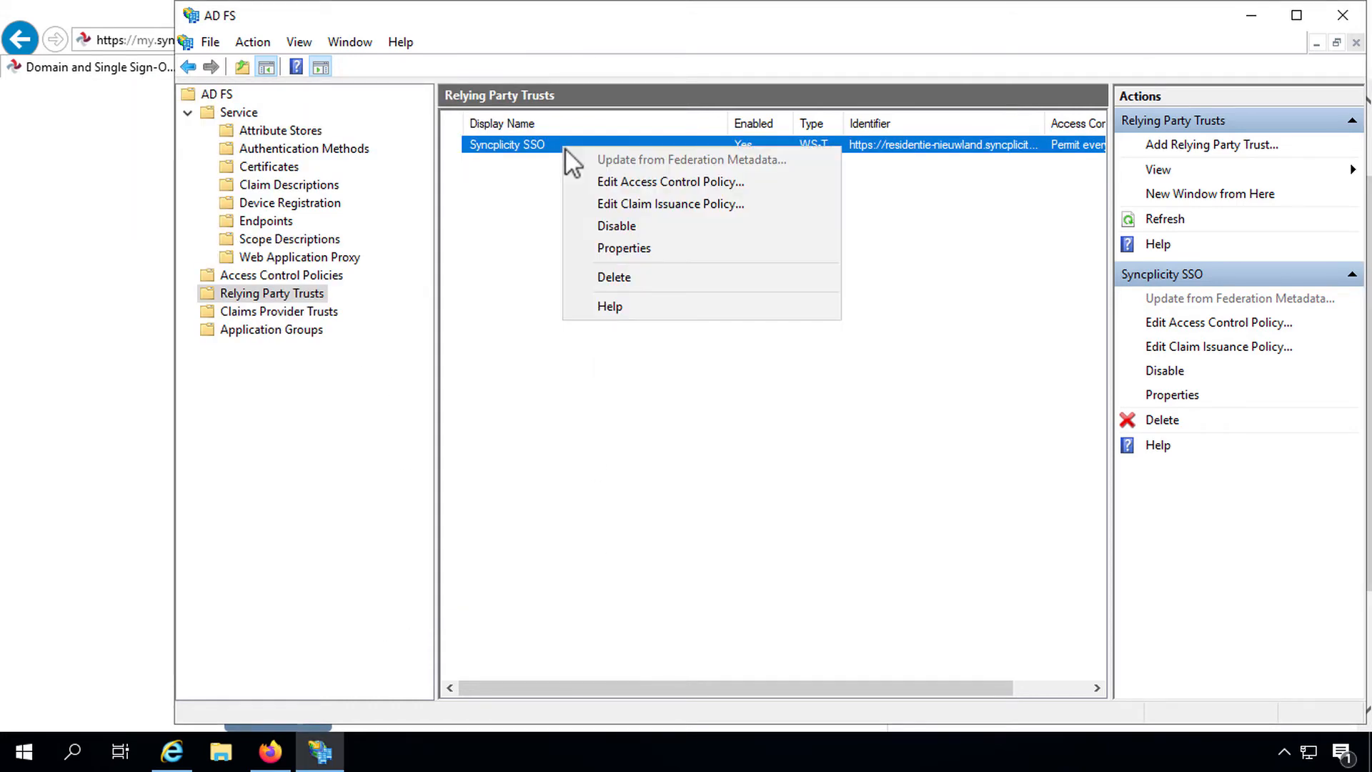
pyautogui.click(654, 248)
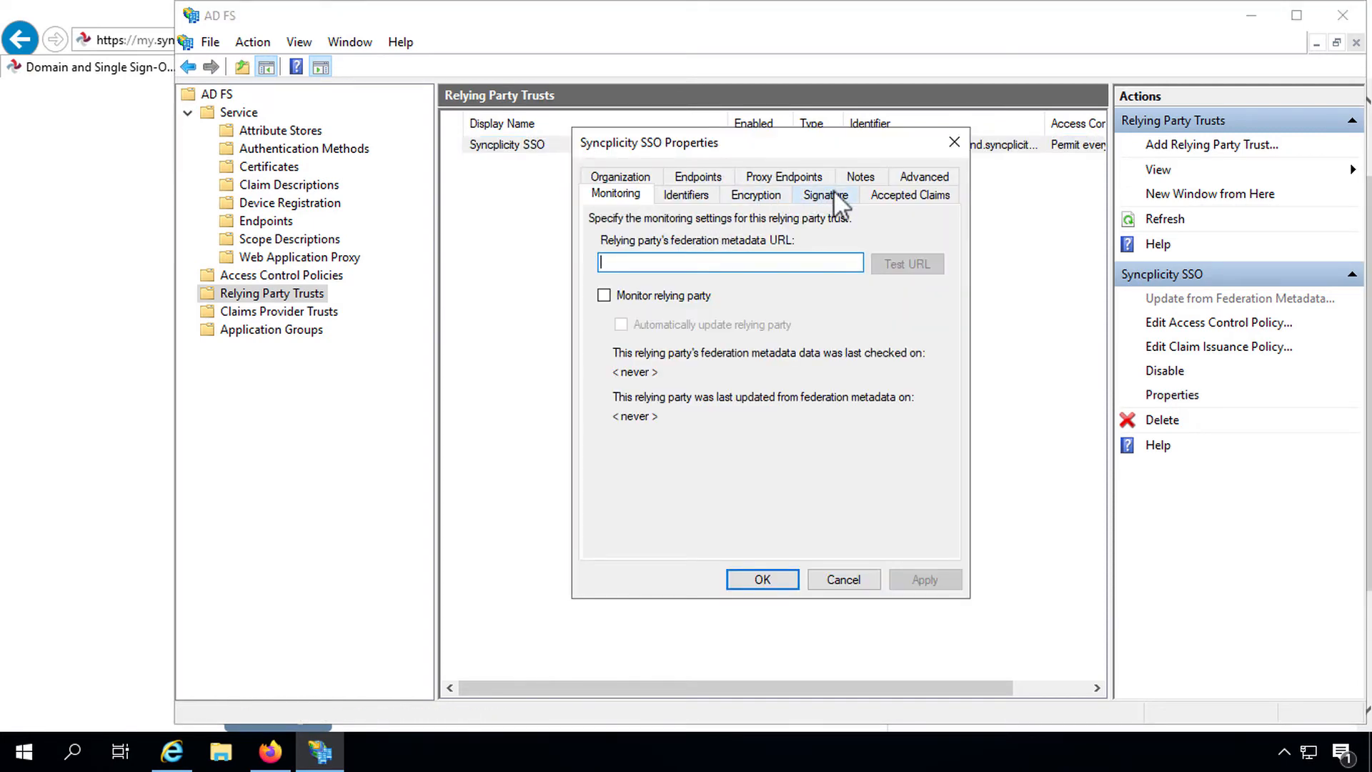
pyautogui.click(829, 195)
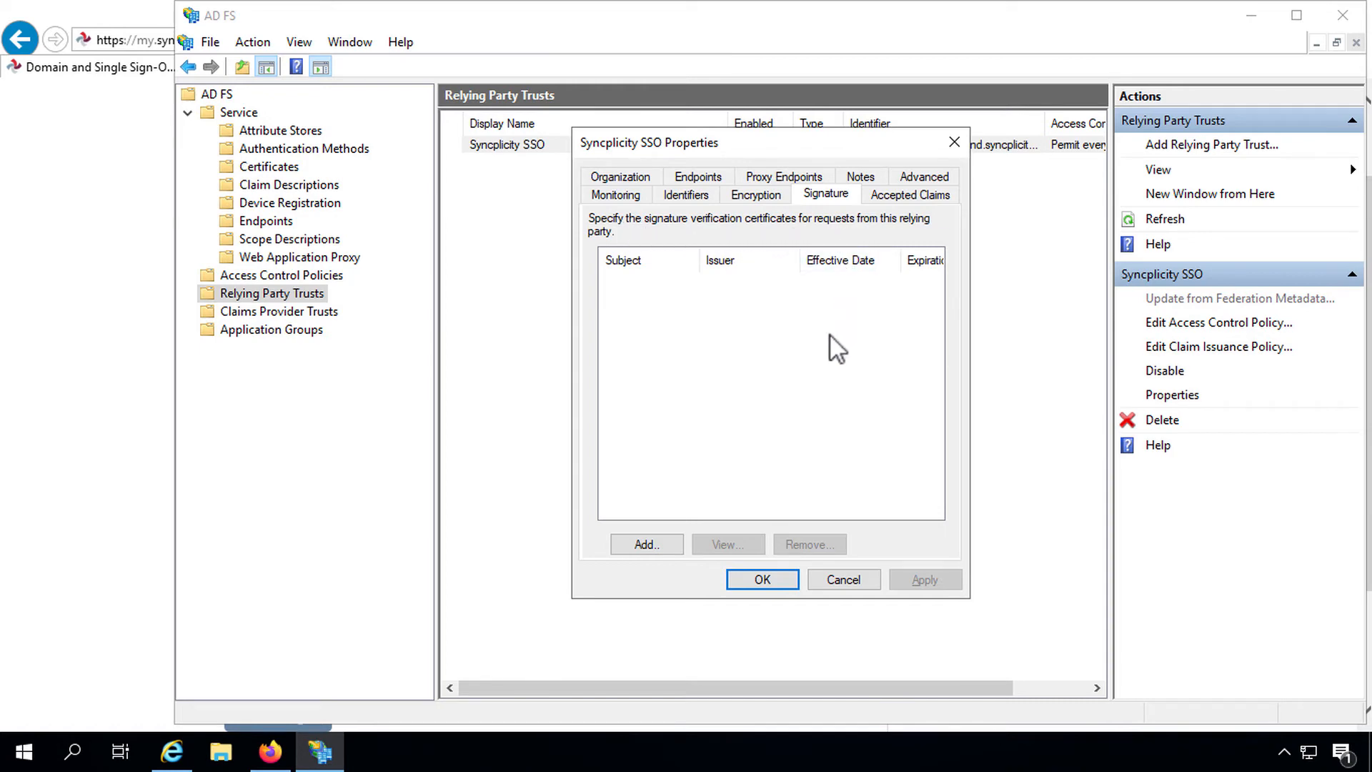
# Step: Add '2021 Syncplicity SSO Certificate.cer' from the Desktop as signature verification certificate and save
pyautogui.click(645, 545)
pyautogui.click(670, 397)
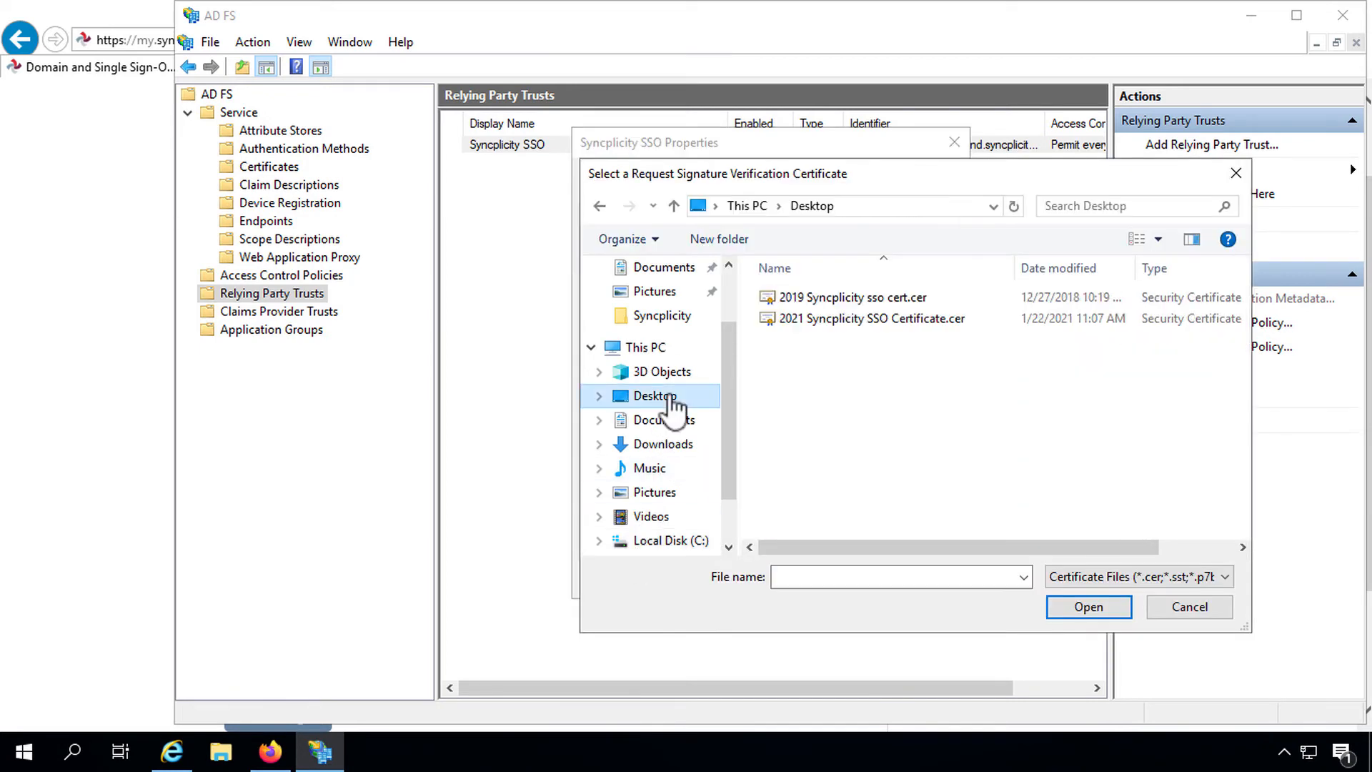
pyautogui.click(821, 318)
pyautogui.rightClick(822, 318)
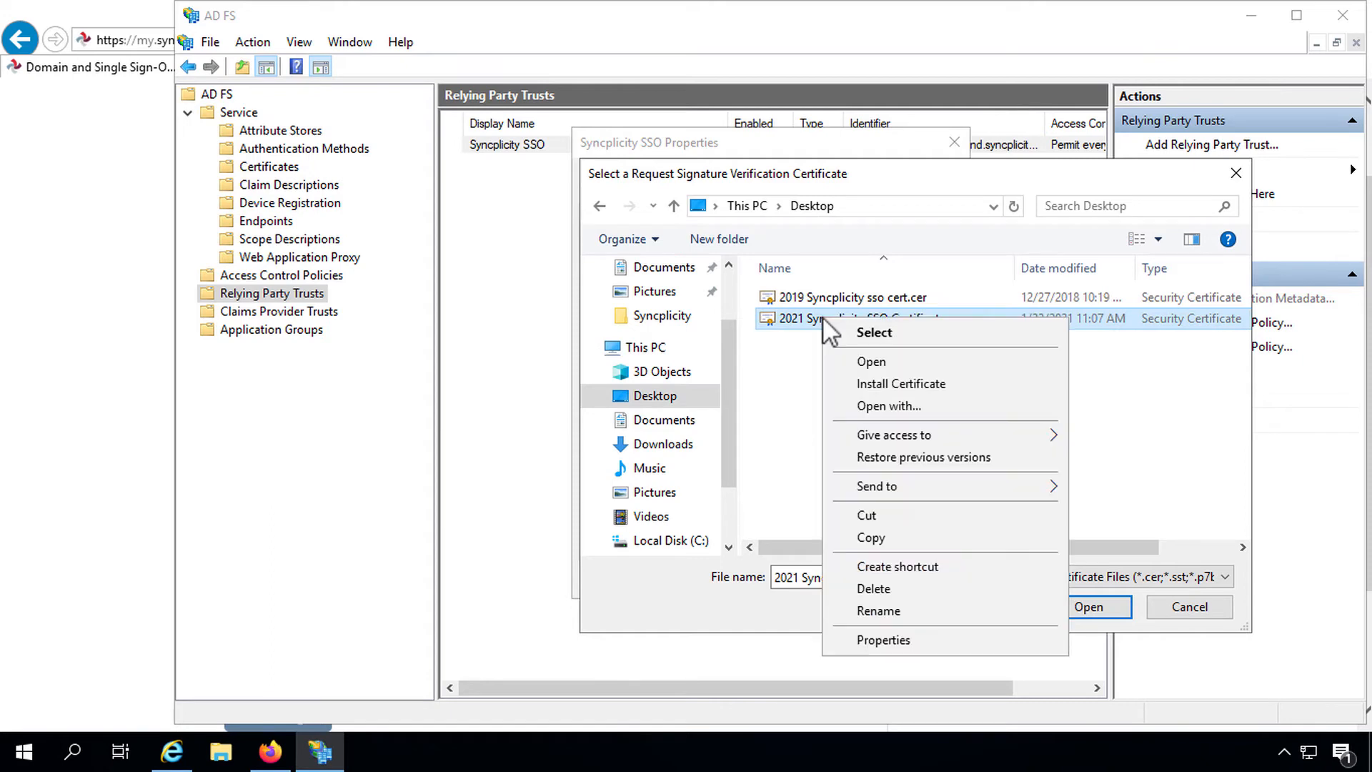
pyautogui.click(873, 360)
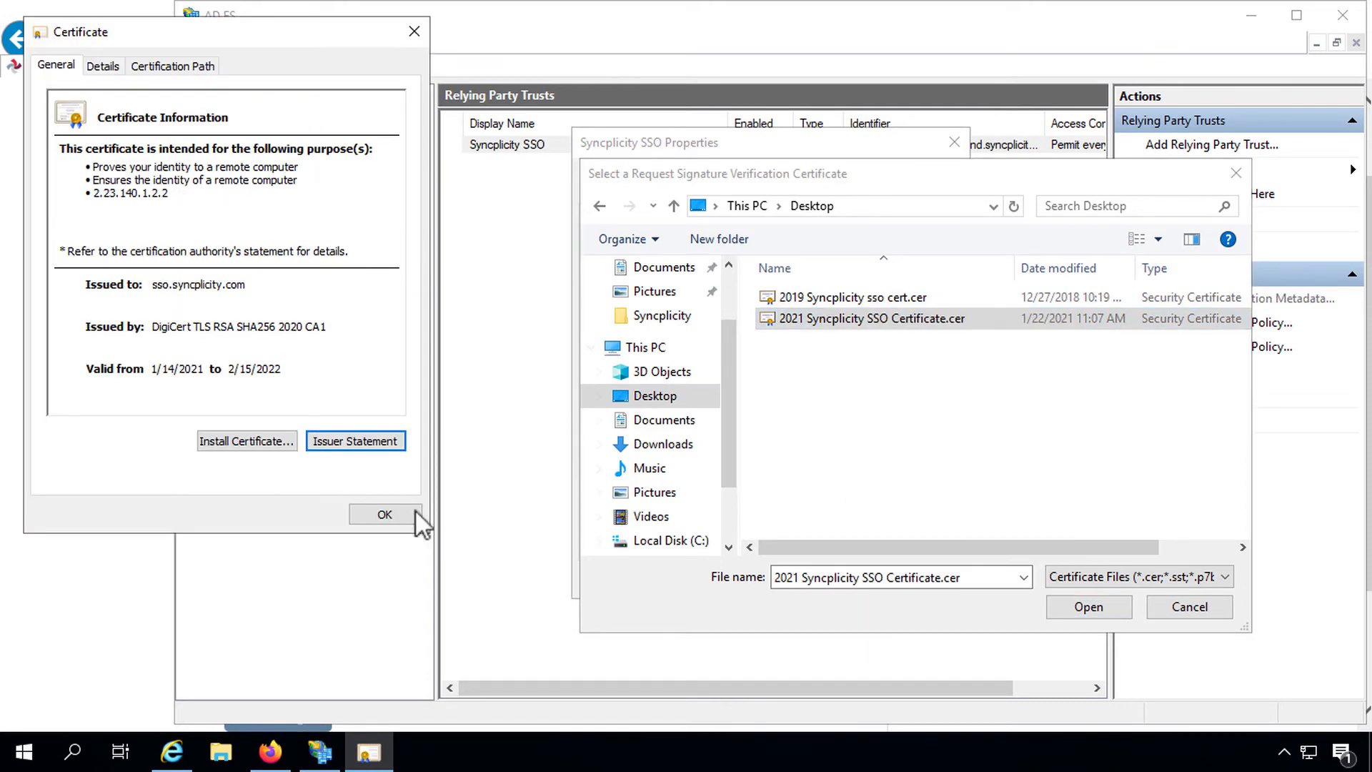
pyautogui.click(141, 65)
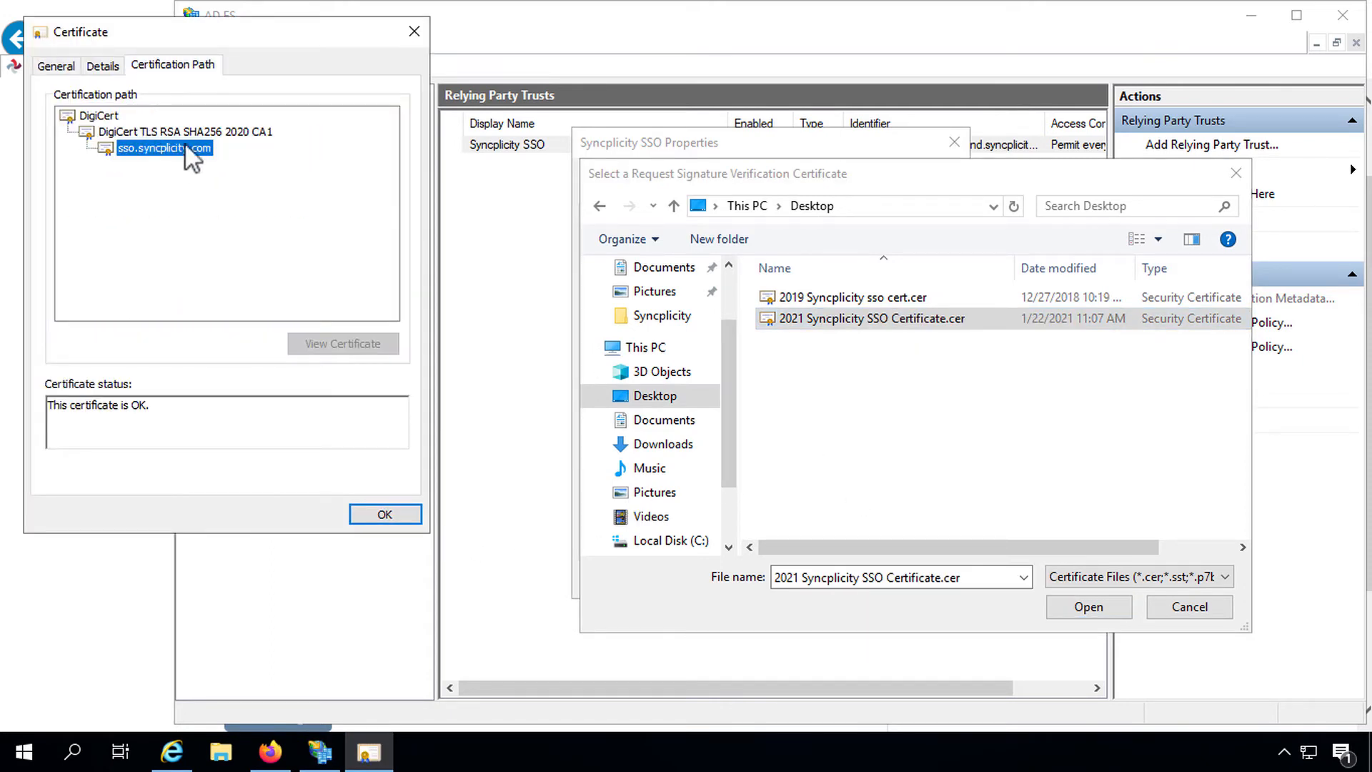
pyautogui.click(384, 513)
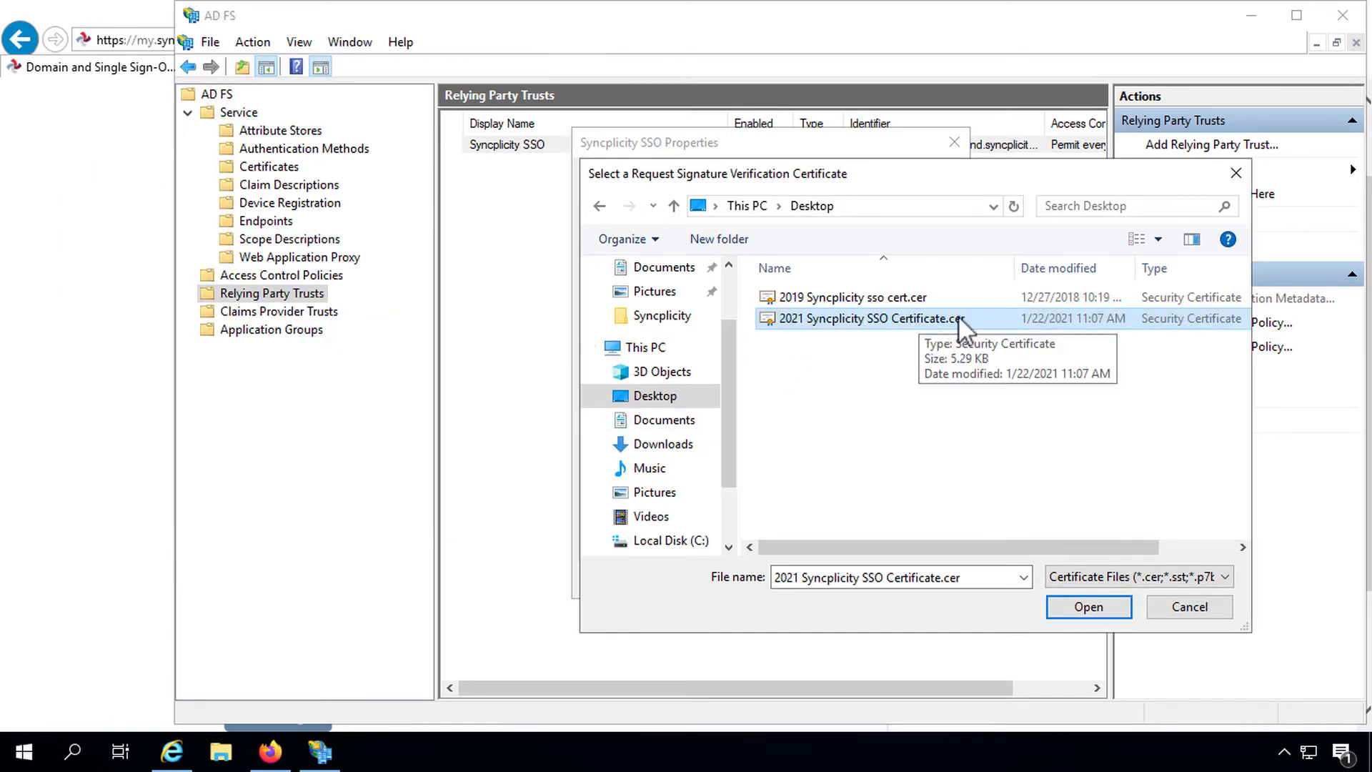
pyautogui.click(1088, 607)
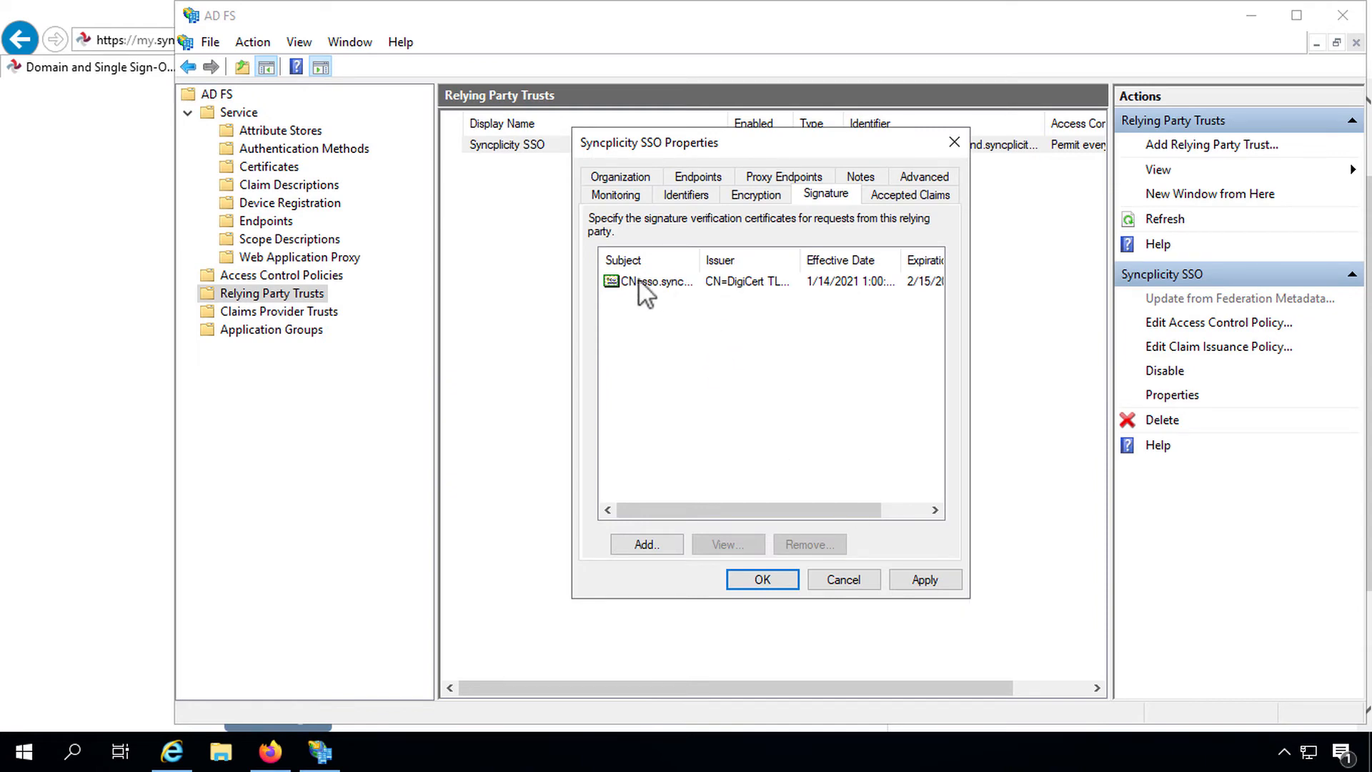
pyautogui.click(763, 579)
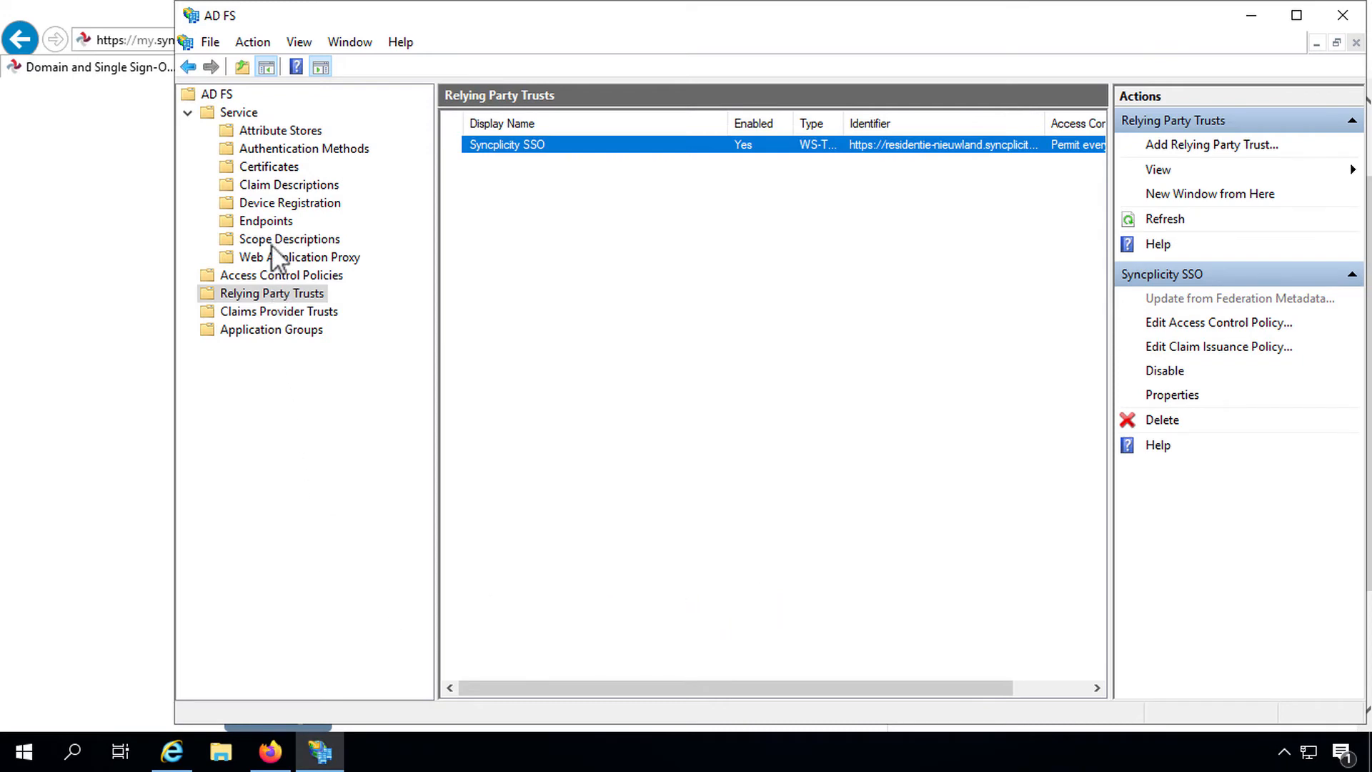
# Step: View the details of the token-signing certificate from the AD FS Certificates list
pyautogui.click(254, 167)
pyautogui.press('Tab')
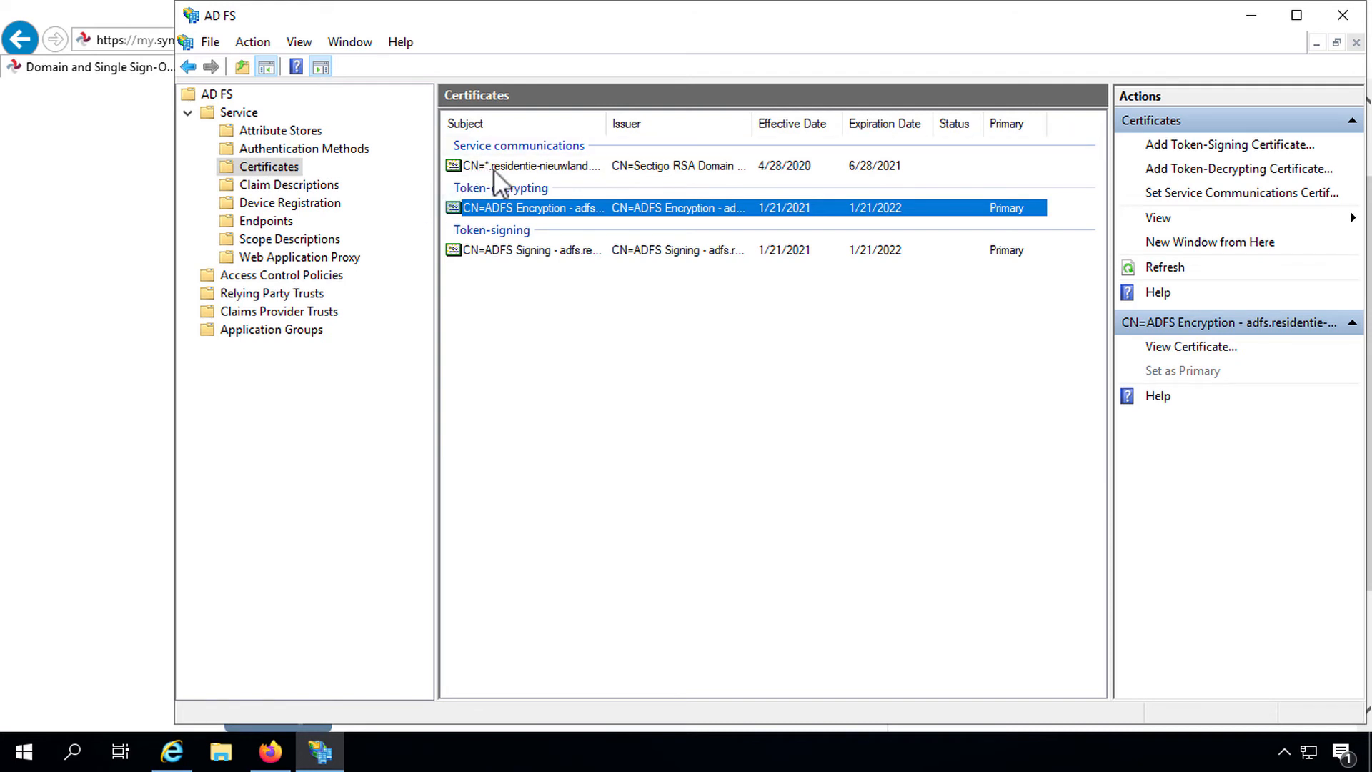
pyautogui.click(501, 254)
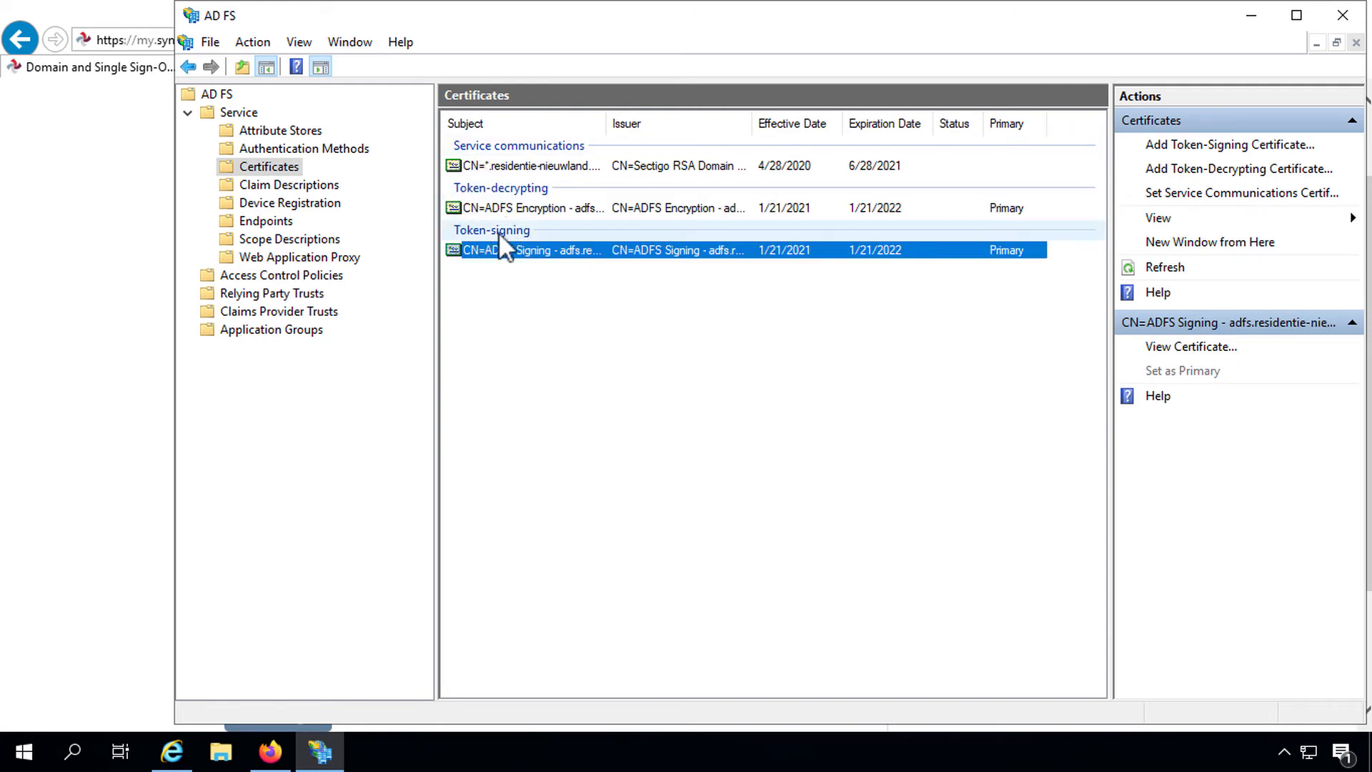
pyautogui.rightClick(503, 252)
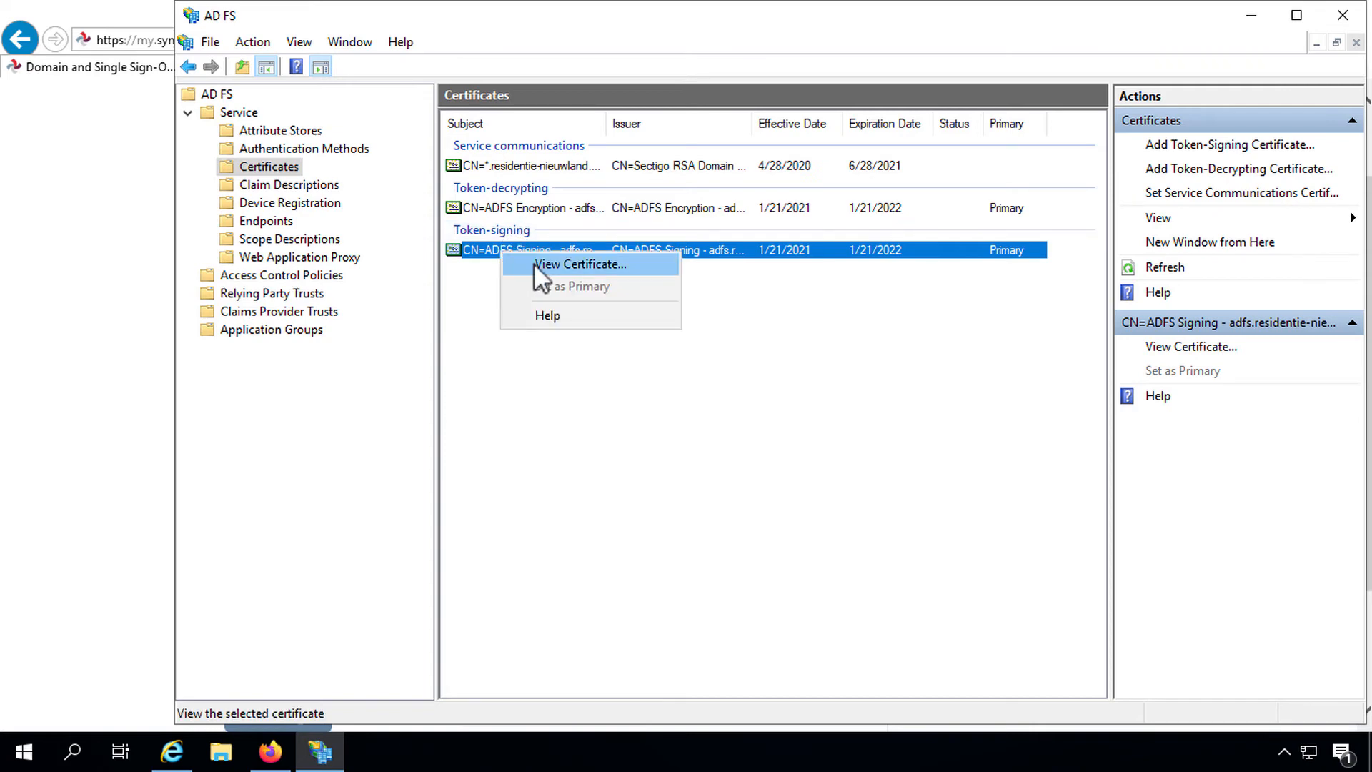
pyautogui.click(535, 264)
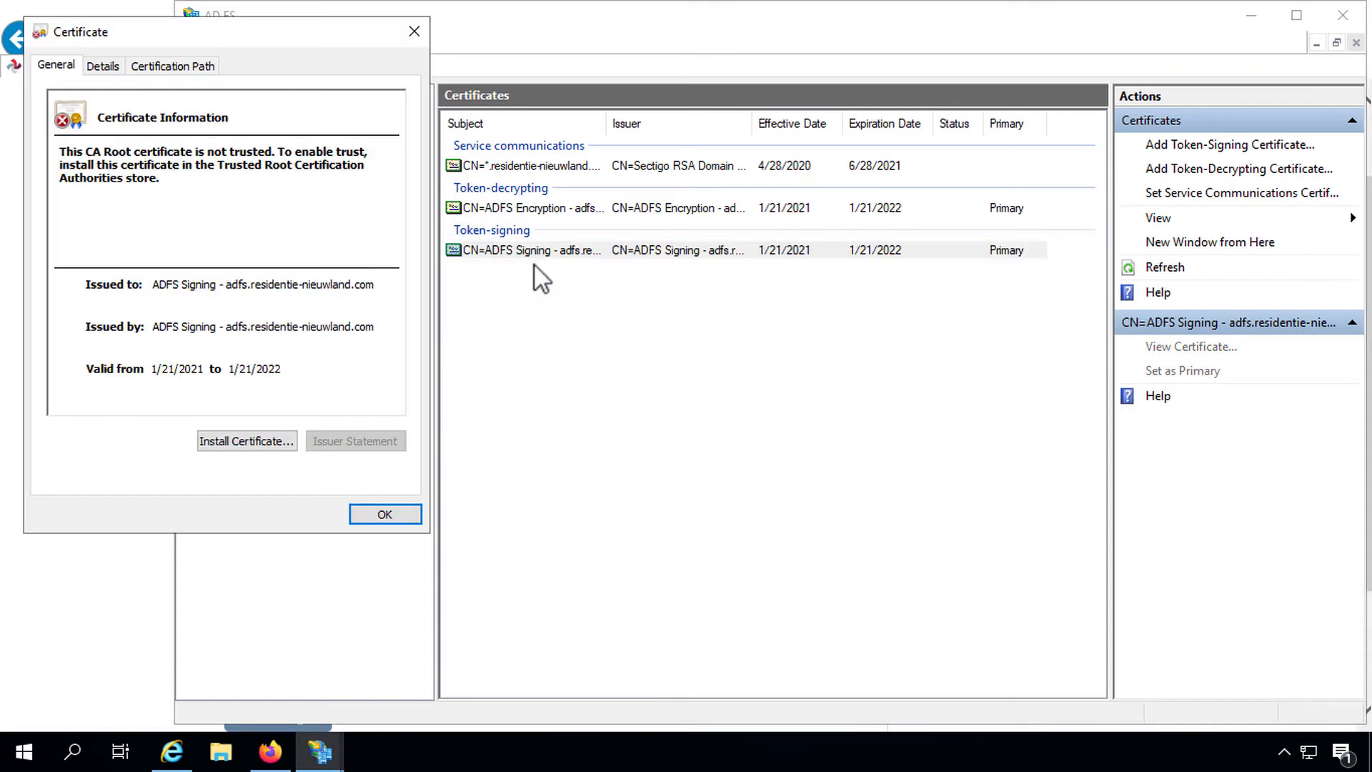
pyautogui.click(111, 65)
# Step: Start exporting the certificate in Base-64 encoded X.509 format
pyautogui.click(355, 441)
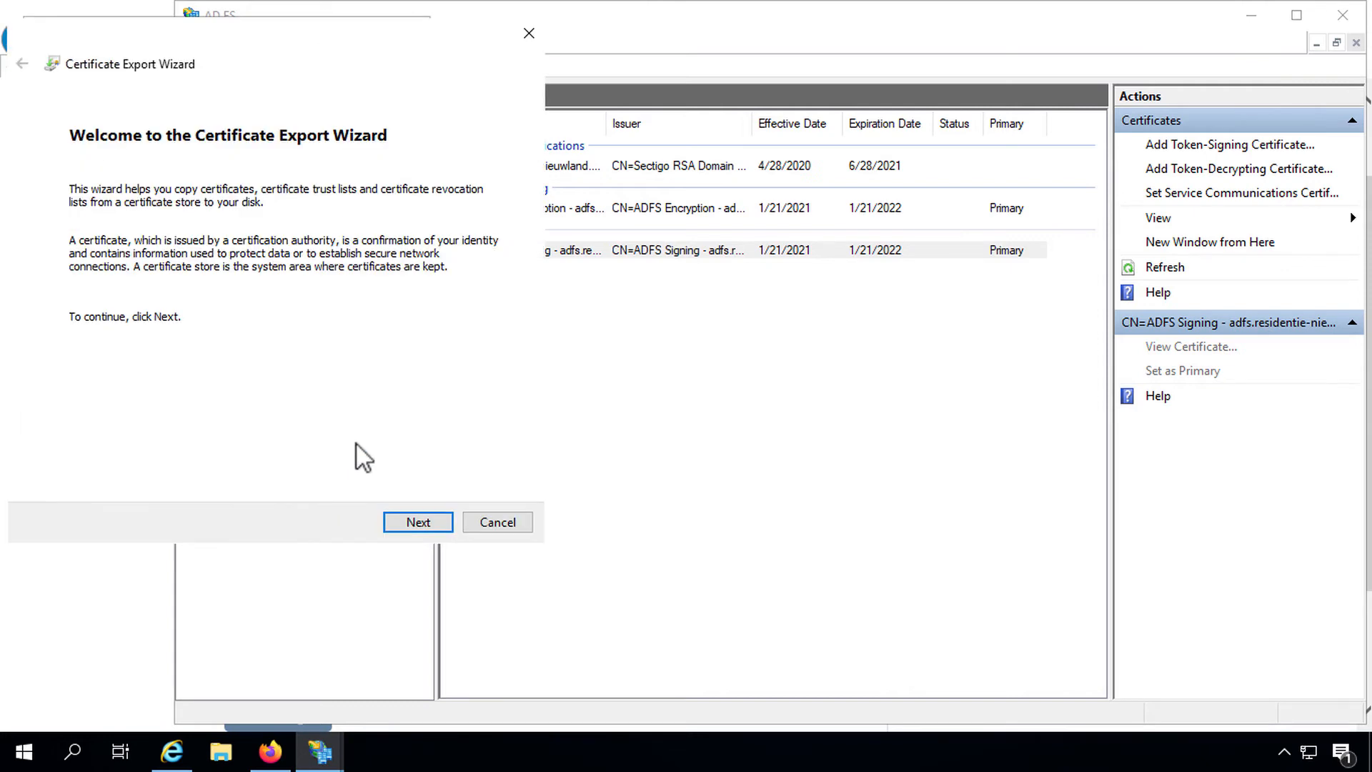
pyautogui.click(409, 521)
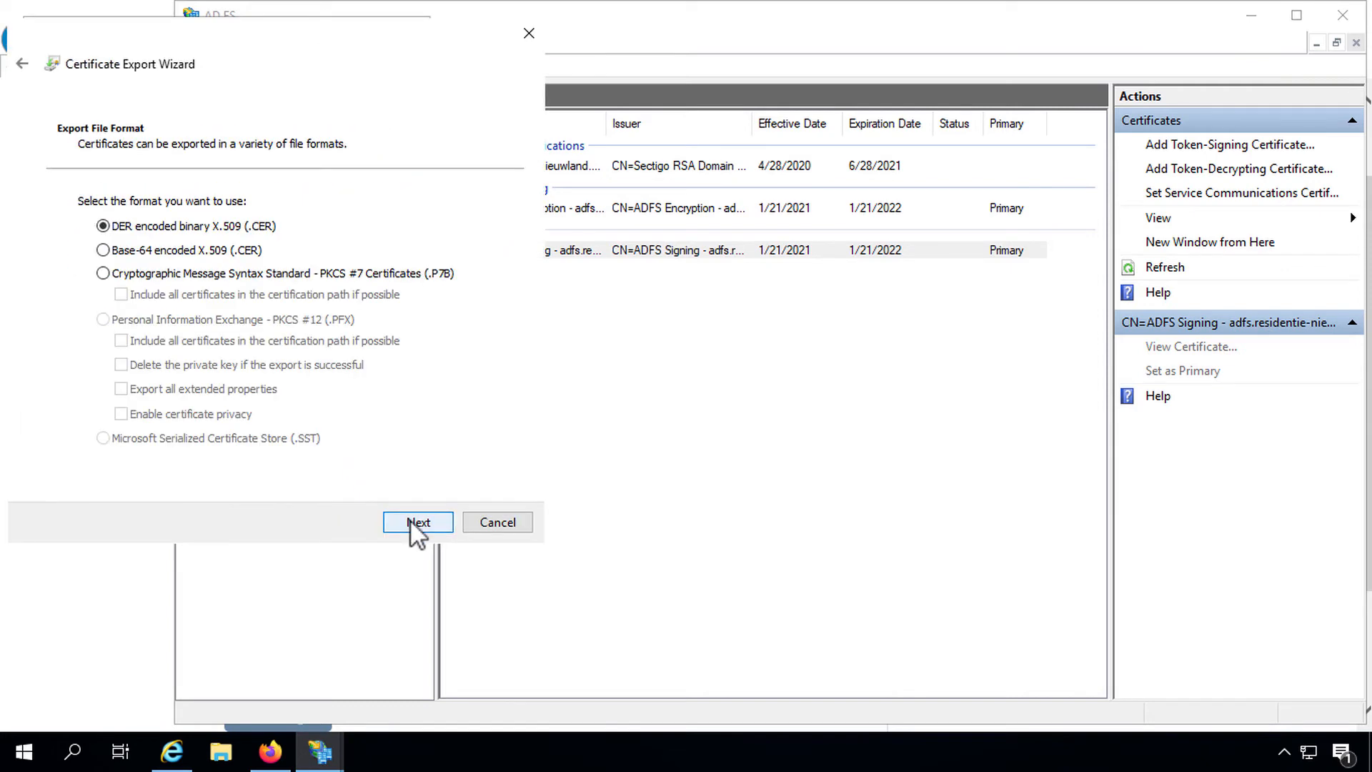
pyautogui.click(104, 250)
pyautogui.click(415, 521)
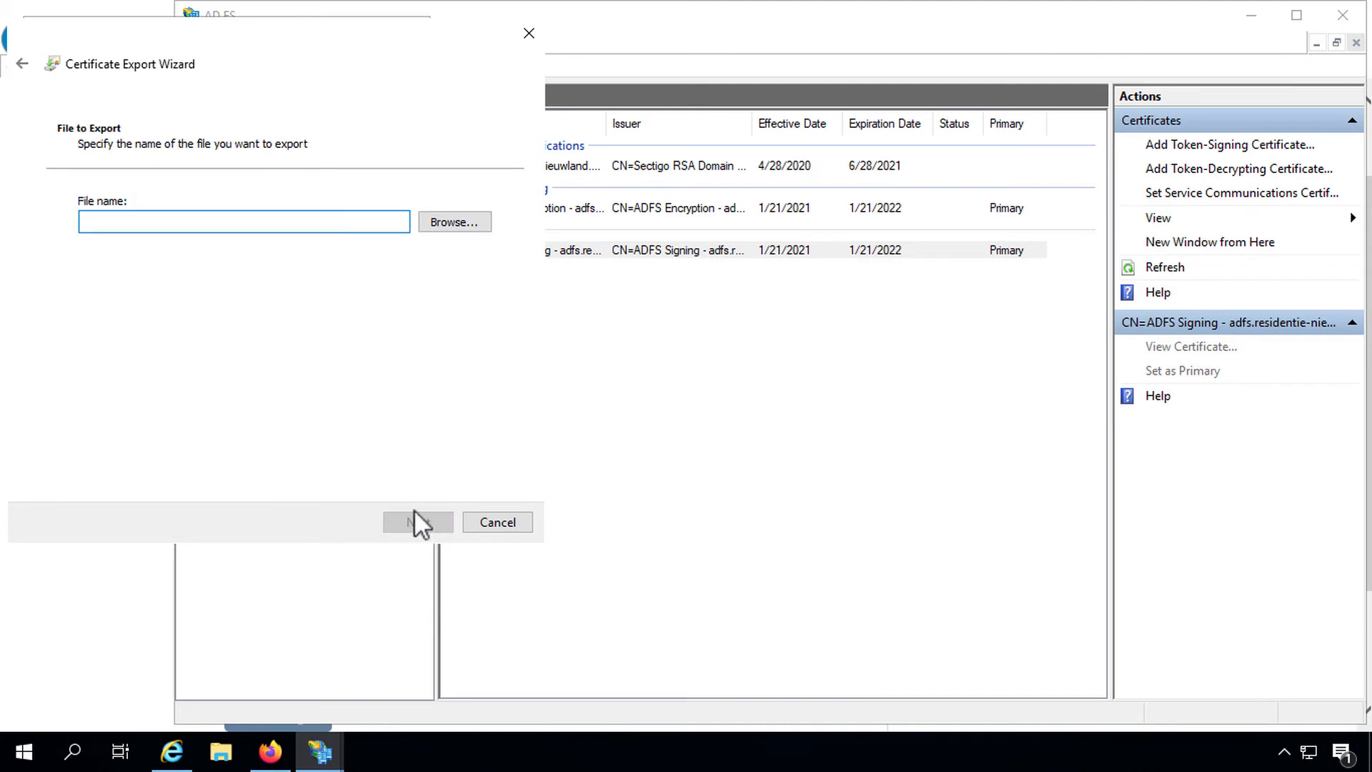
# Step: Save the export to the Desktop as '2021 My ADFS Token Signing Cert' and finish
pyautogui.click(431, 226)
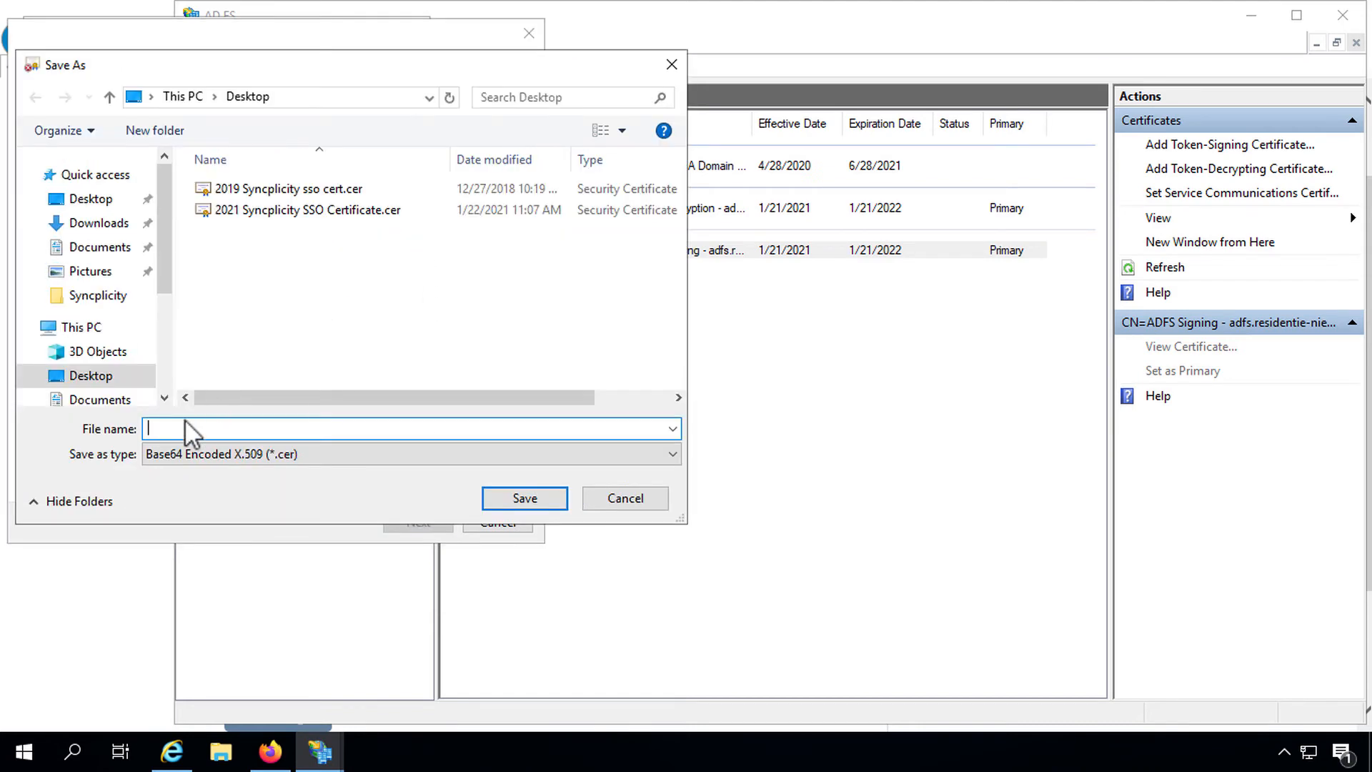
pyautogui.write('2021 My ADFS Token Signing Cert')
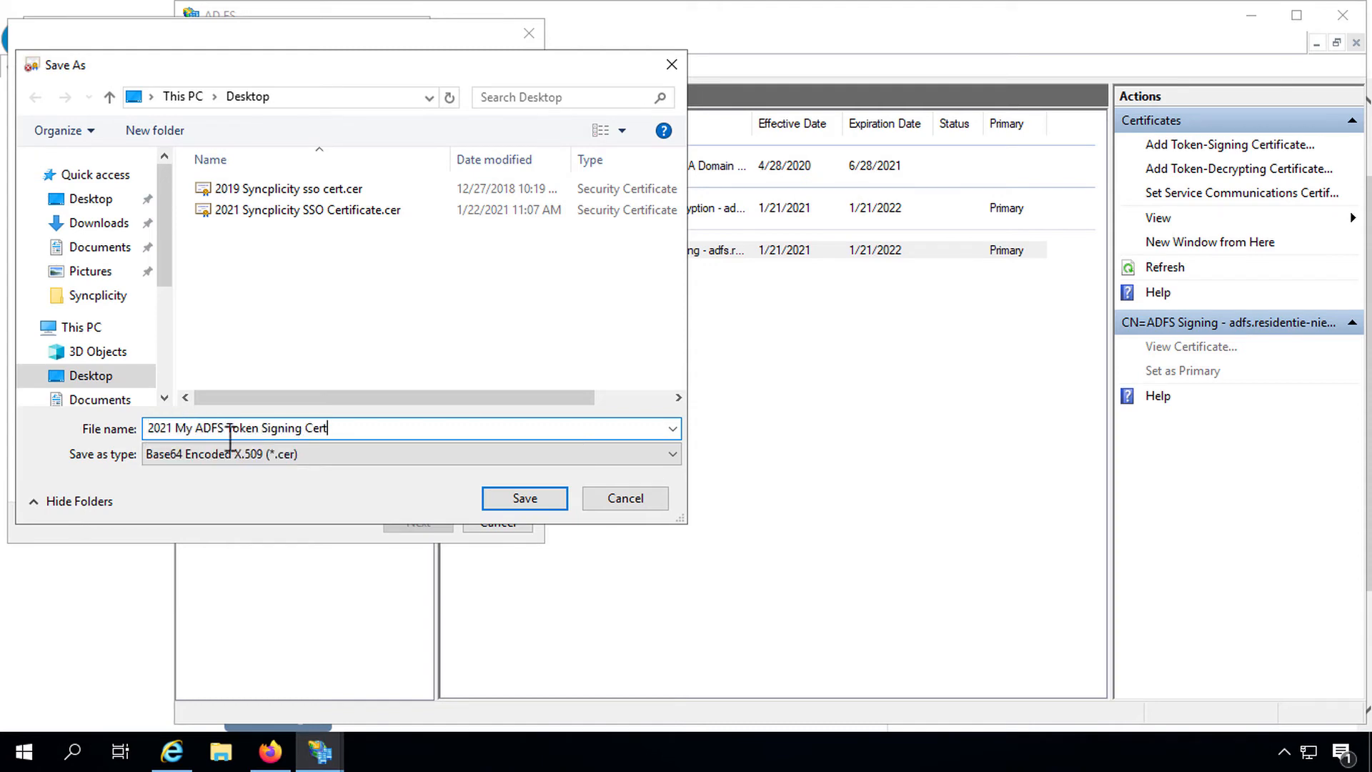
pyautogui.click(499, 496)
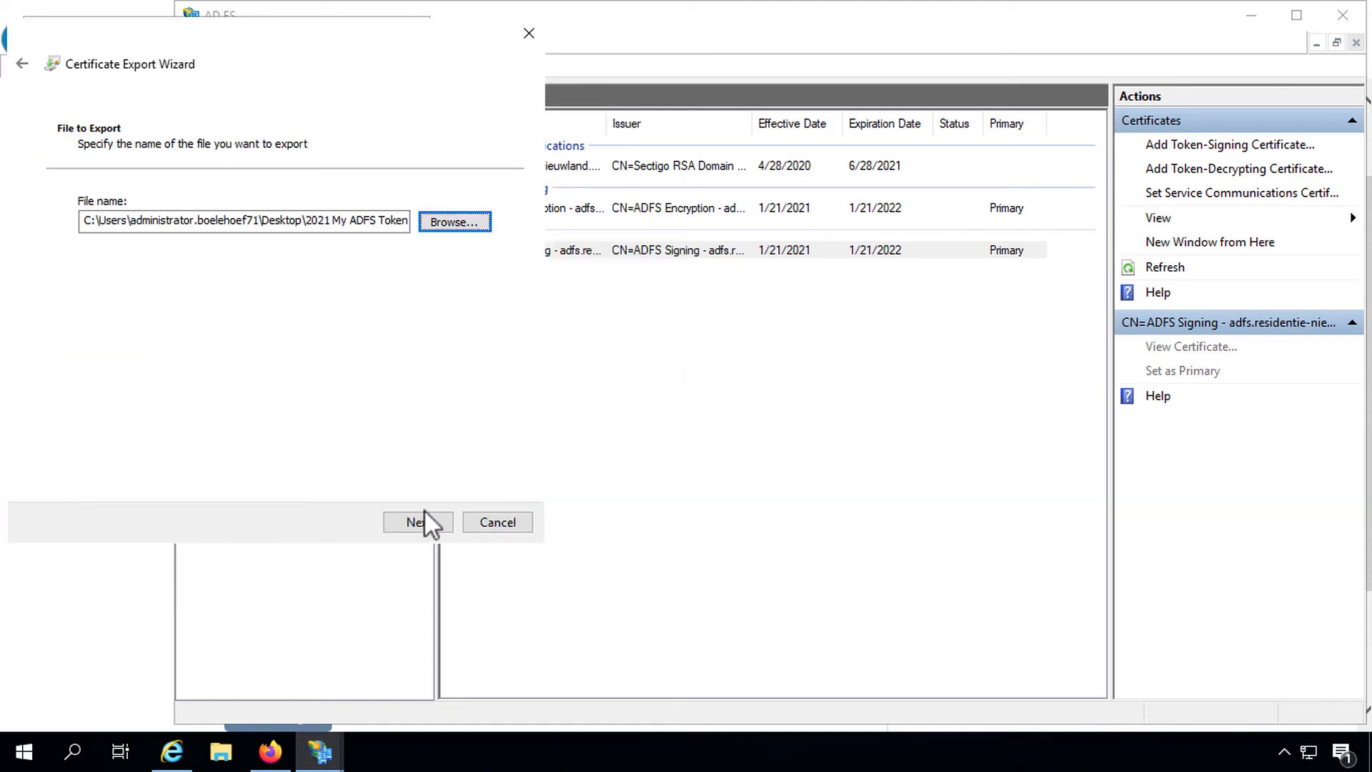
pyautogui.click(418, 520)
pyautogui.moveTo(327, 366); pyautogui.dragTo(432, 347)
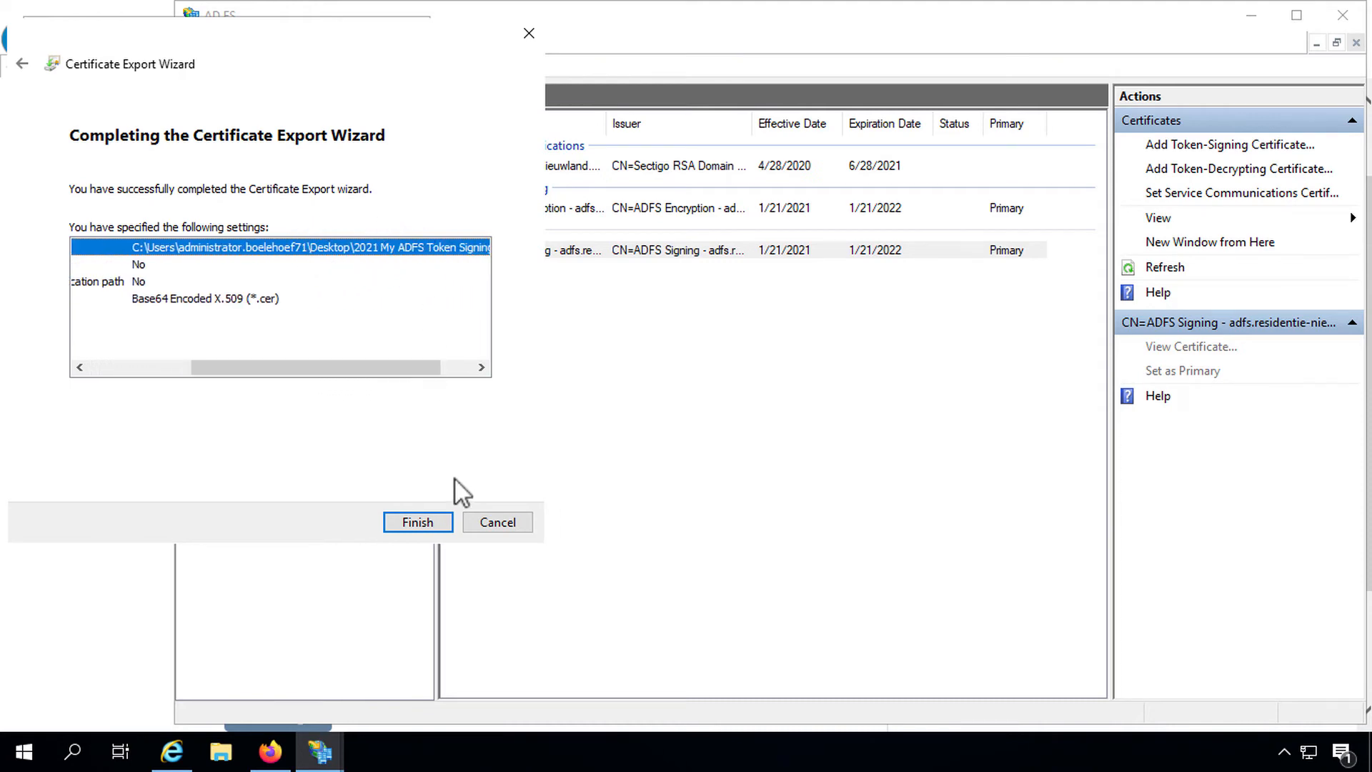
pyautogui.click(433, 520)
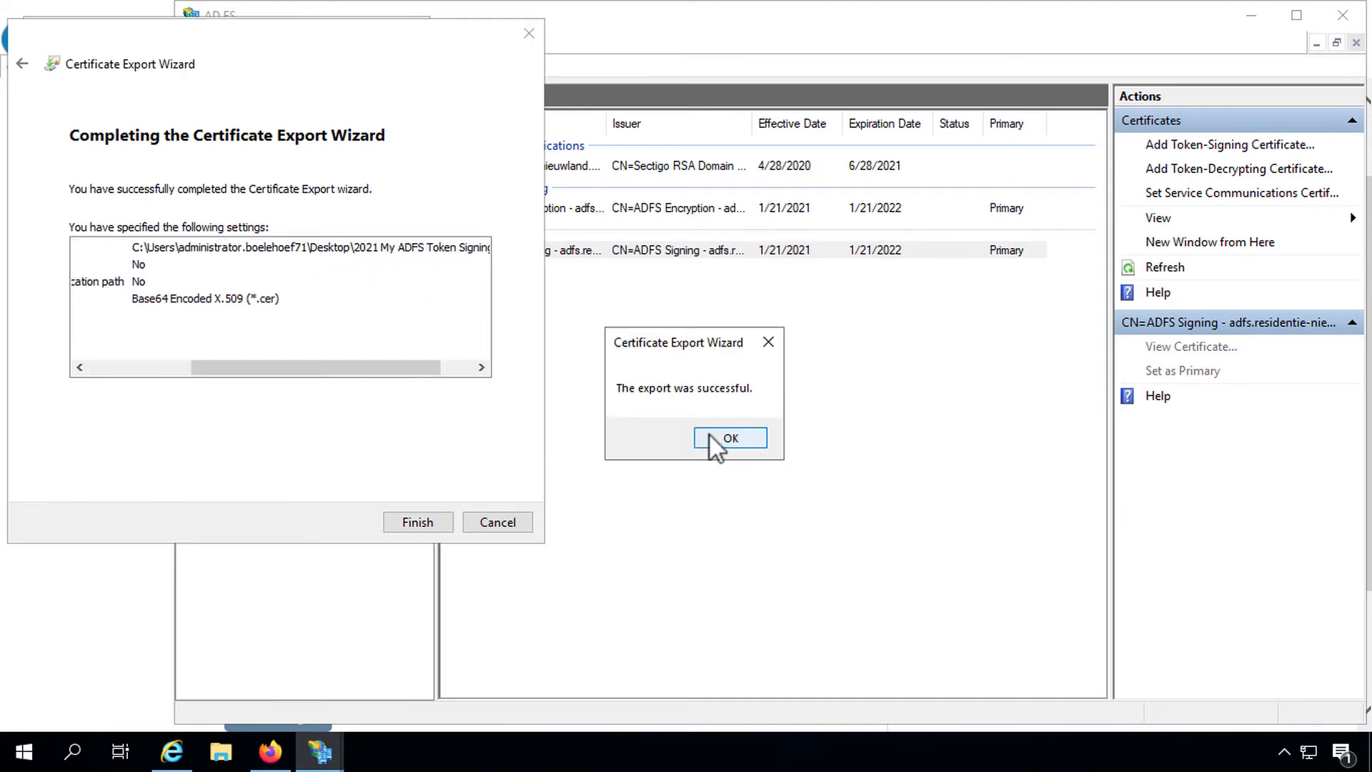
pyautogui.click(708, 436)
pyautogui.click(421, 513)
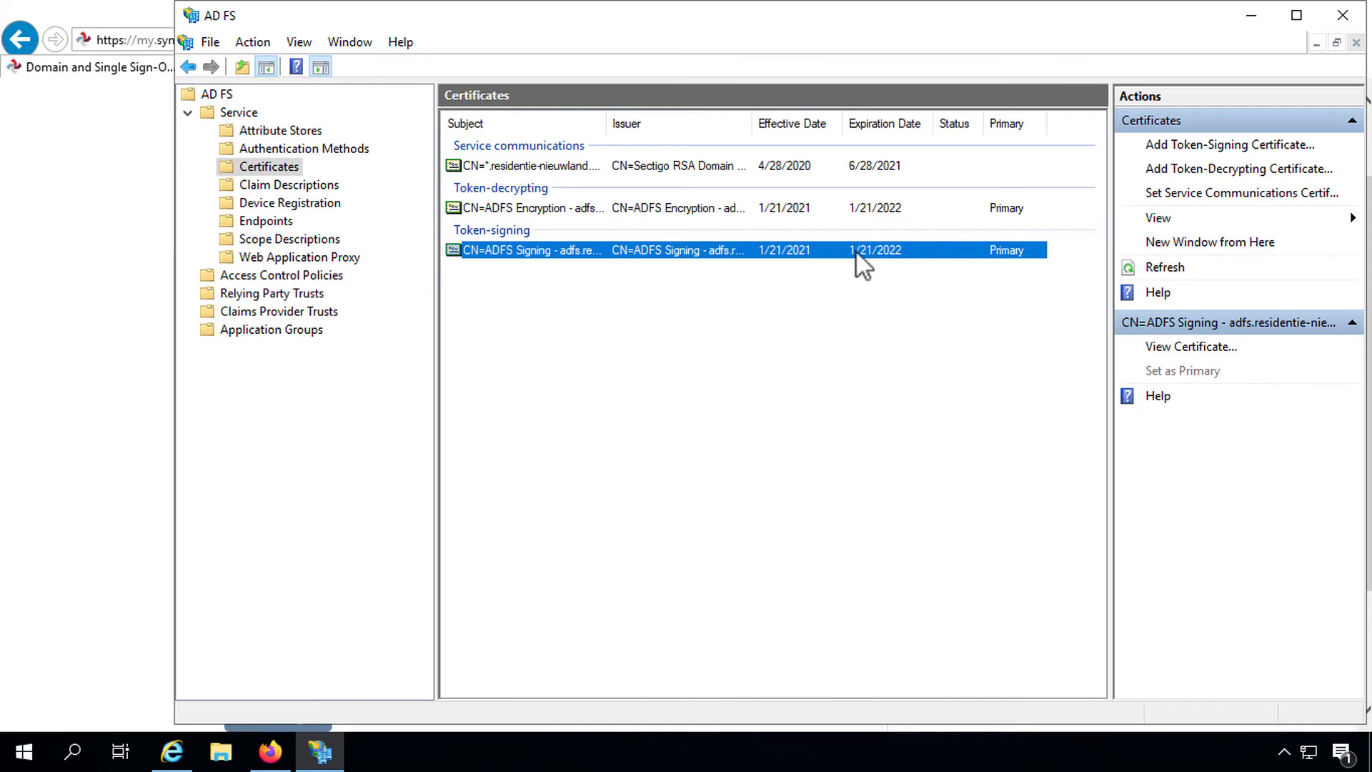
# Step: Attach the '2021 My ADFS Token Signing Cert' file as the identity provider certificate, renamed from .cer to .der
pyautogui.click(175, 752)
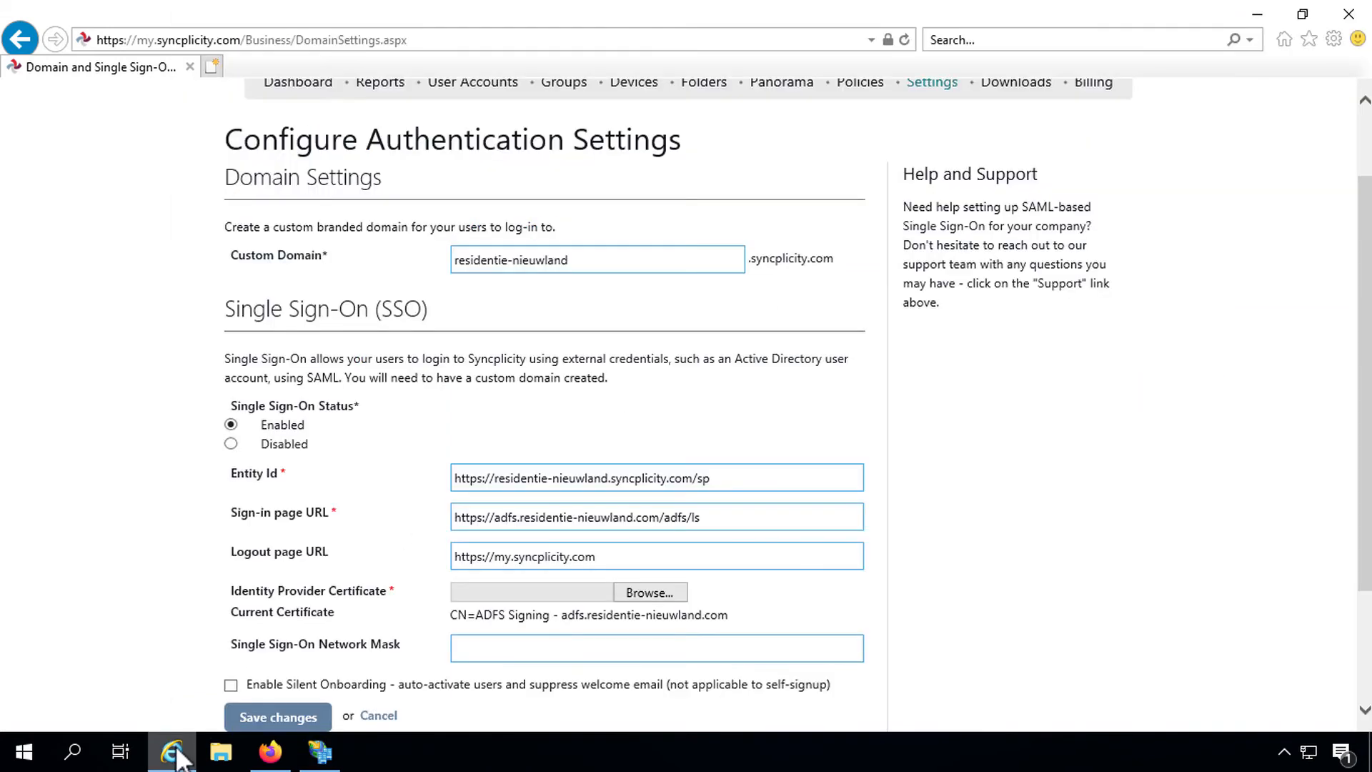
pyautogui.click(640, 590)
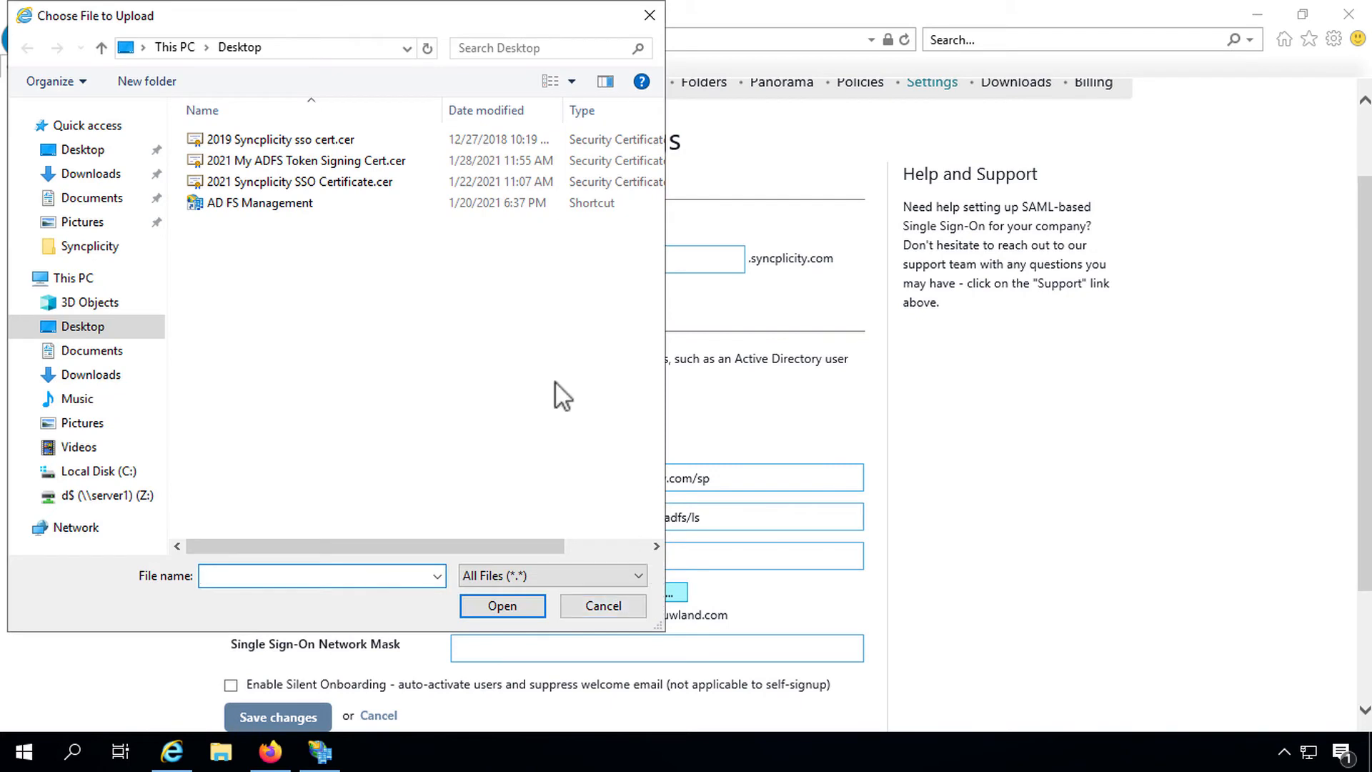
pyautogui.click(210, 165)
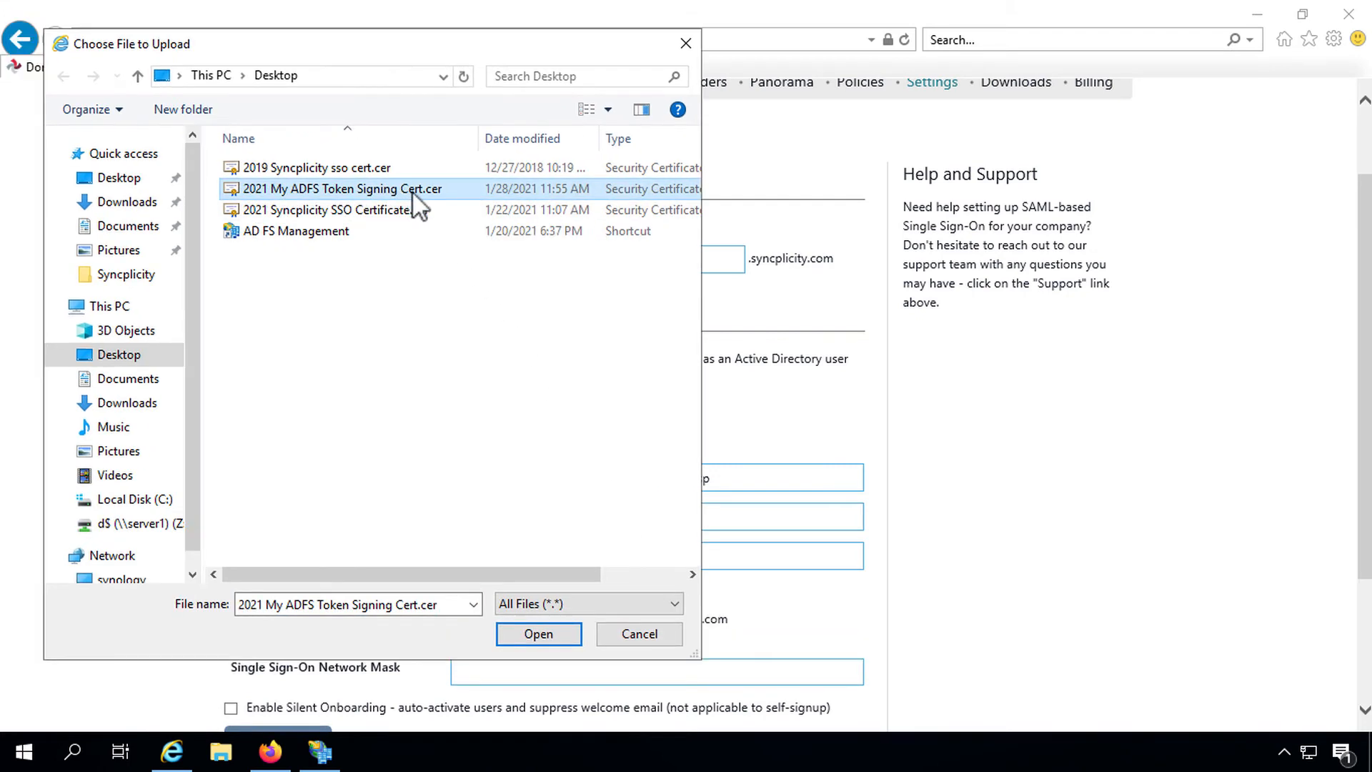
pyautogui.click(414, 190)
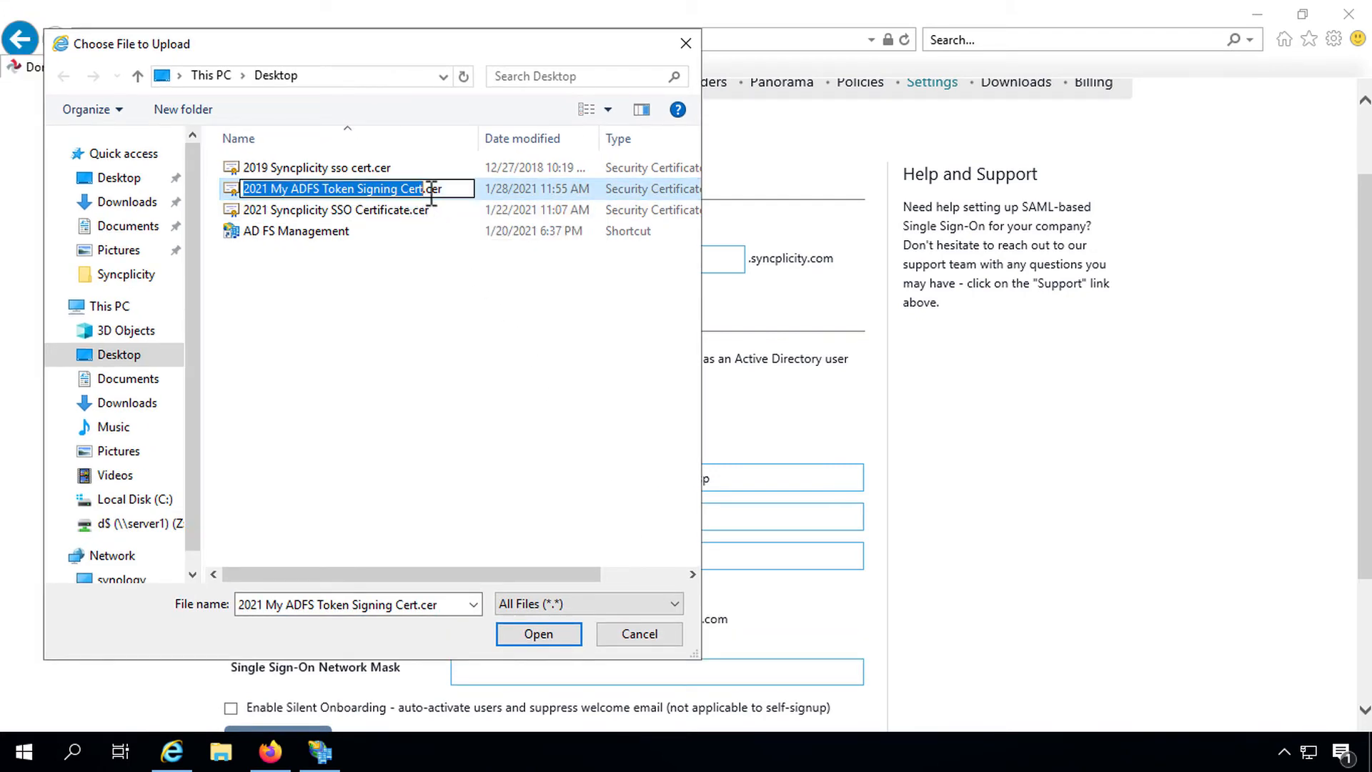
pyautogui.press('BackSpace')
pyautogui.write('d')
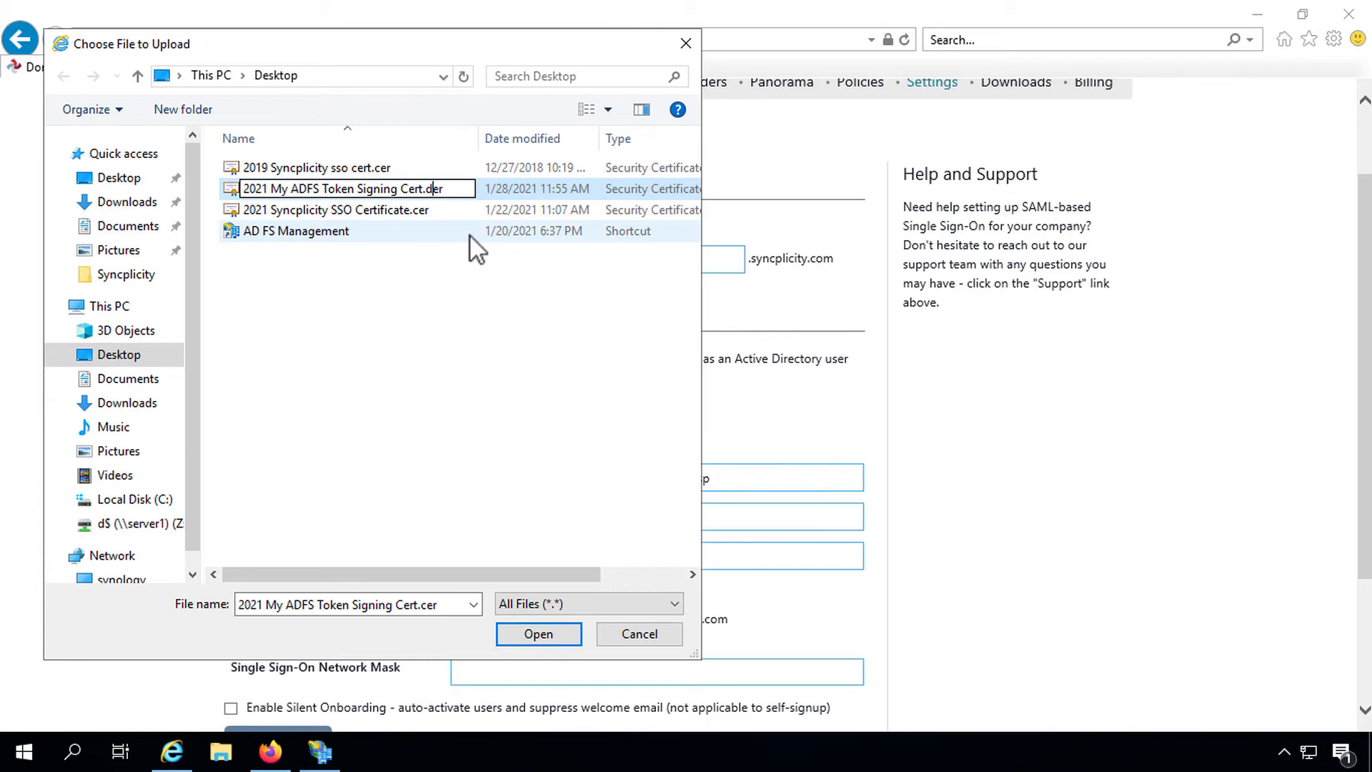
pyautogui.press('Return')
pyautogui.click(777, 383)
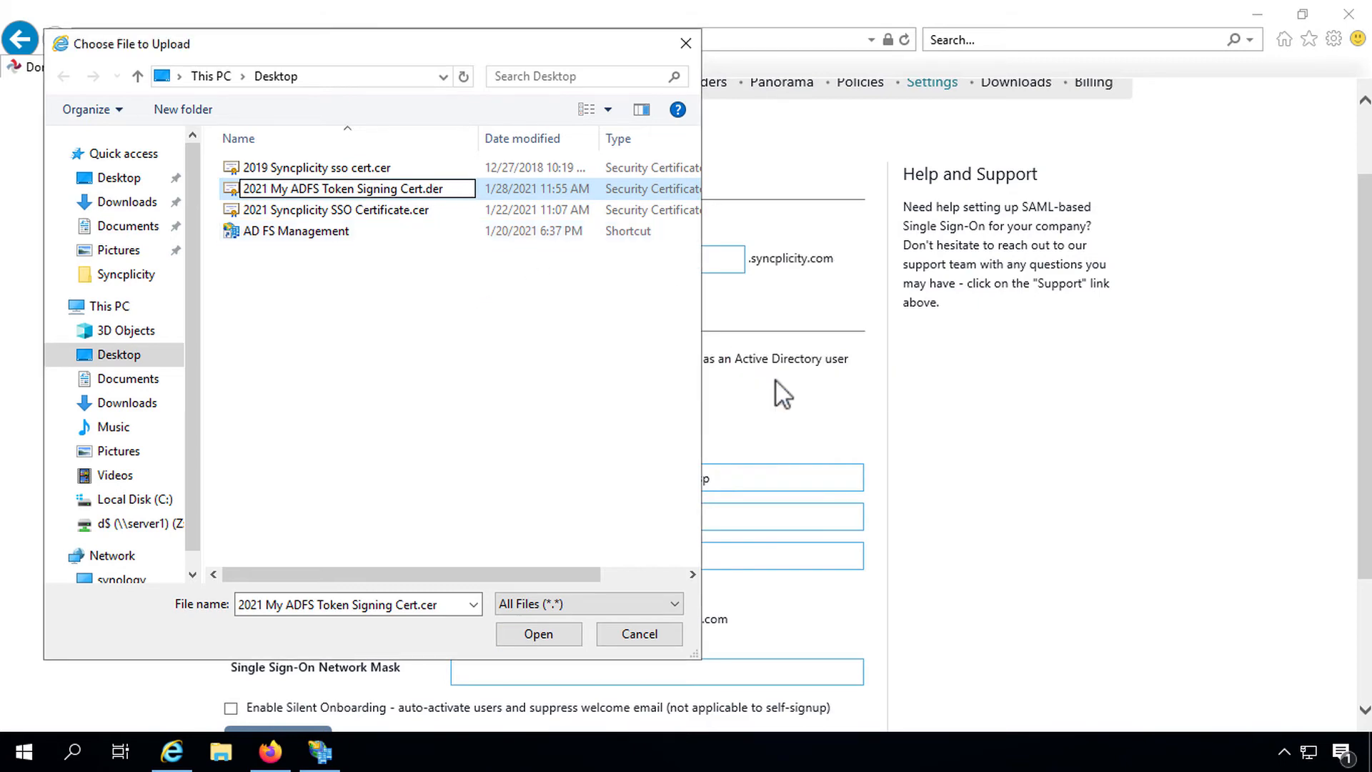
pyautogui.click(568, 634)
# Step: Save the SSO settings and check the success message and the current certificate name
pyautogui.scroll(-2, 379, 641)
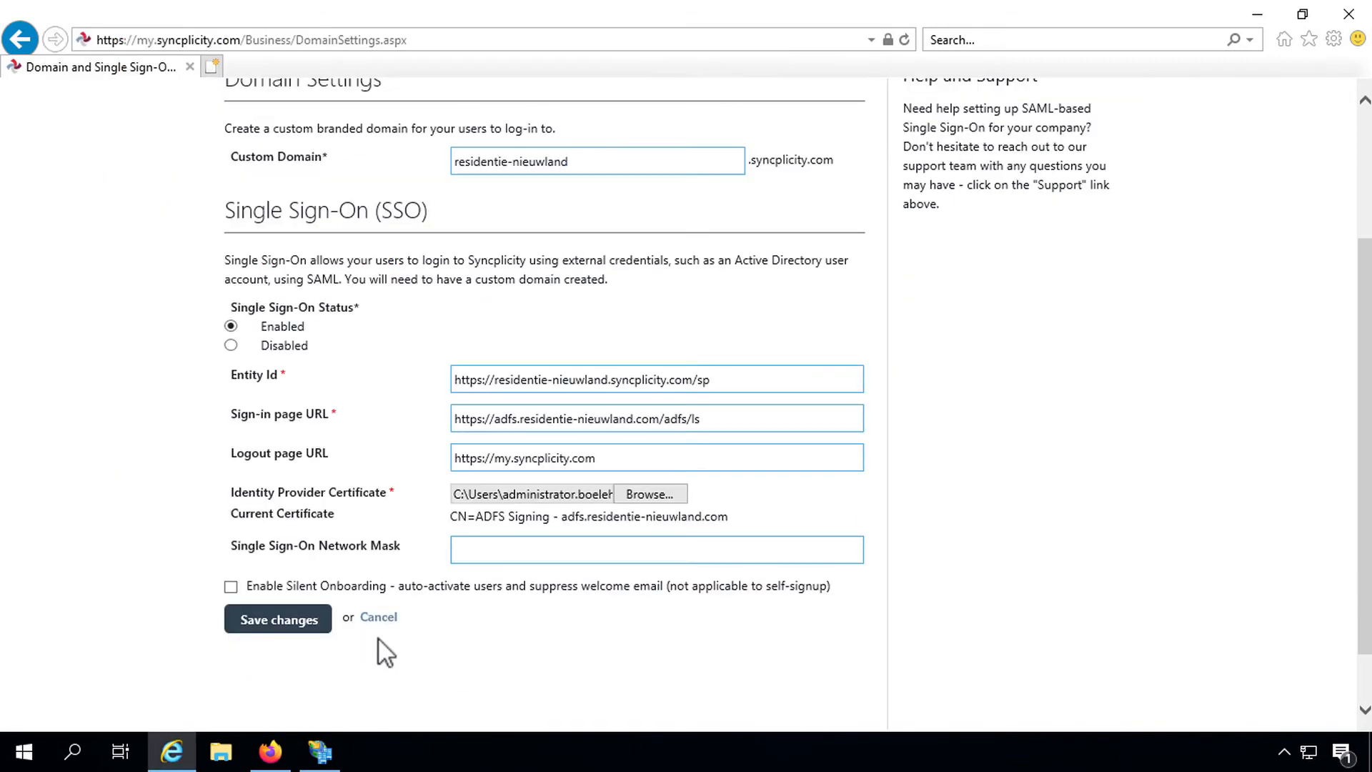
pyautogui.click(309, 621)
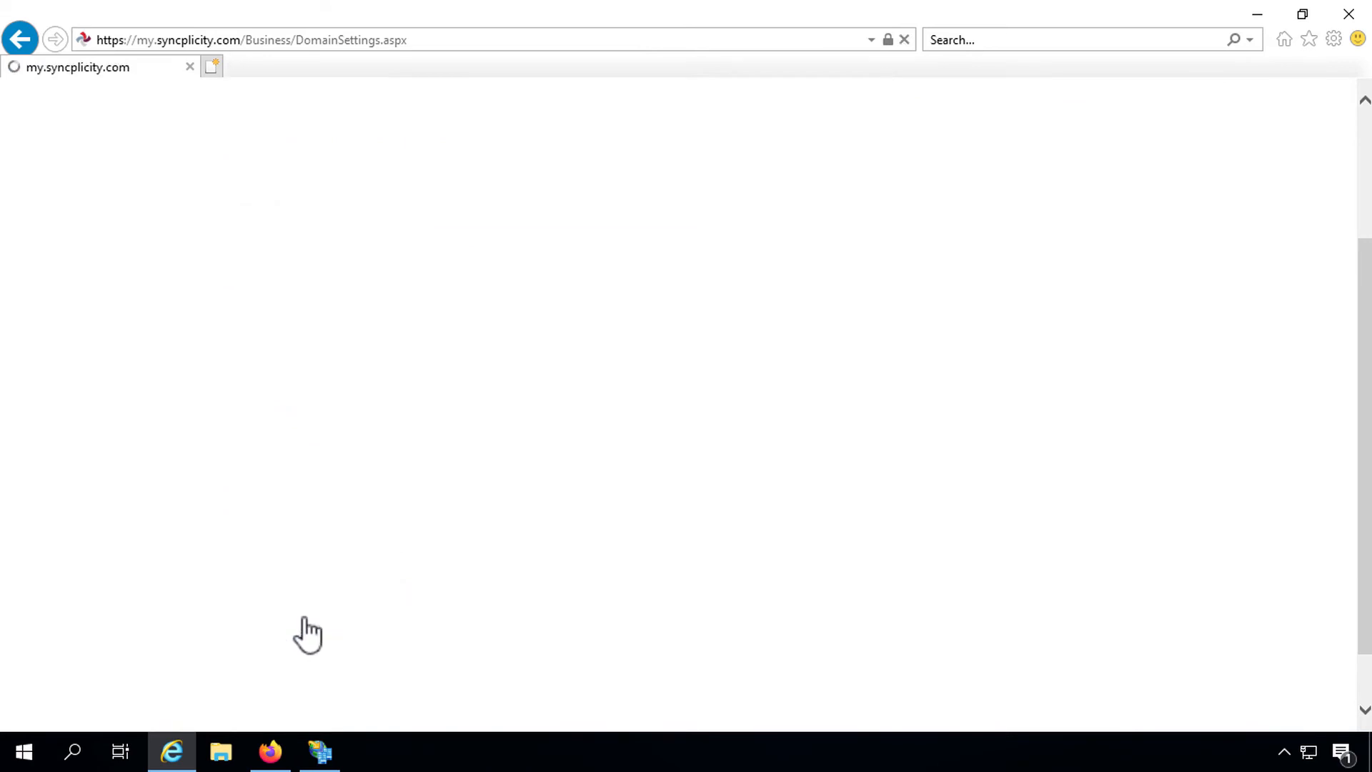
pyautogui.moveTo(231, 238); pyautogui.dragTo(610, 233)
pyautogui.scroll(-3, 610, 258)
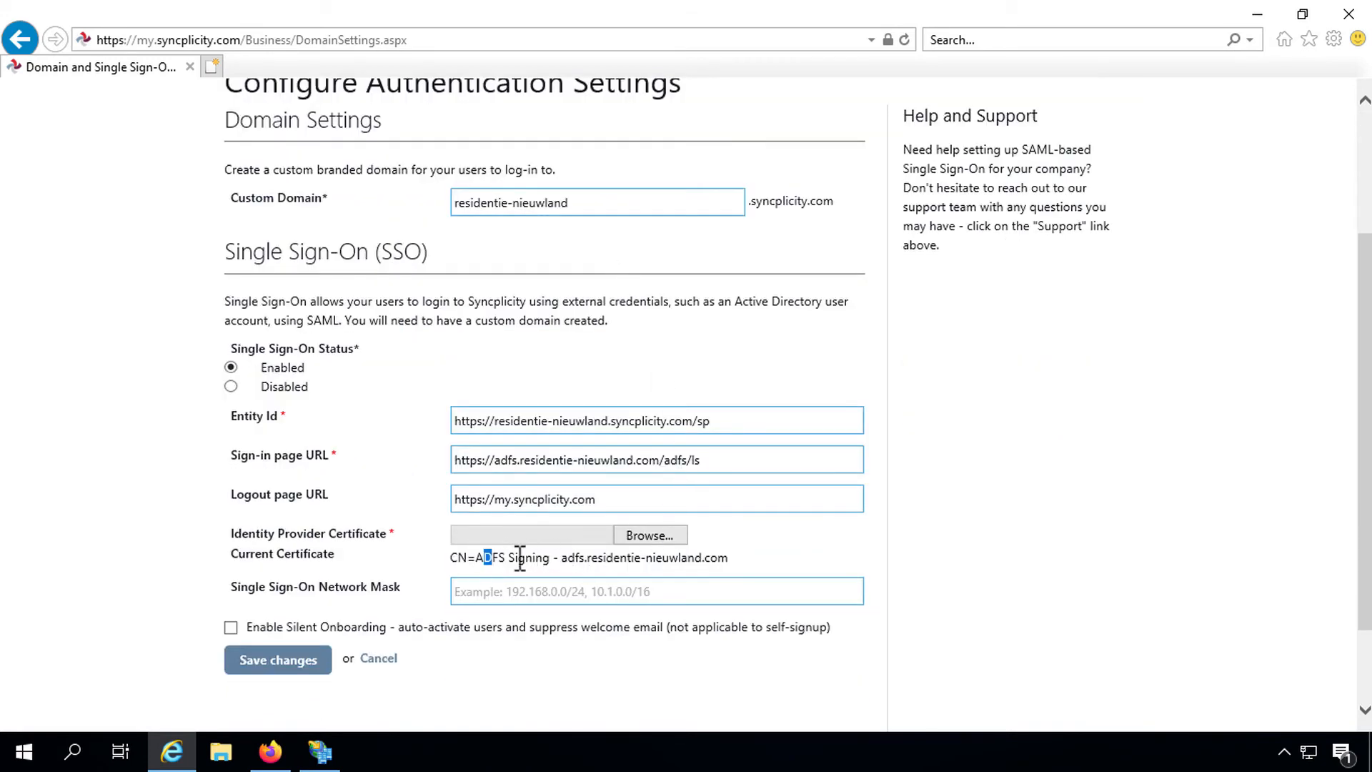
pyautogui.moveTo(475, 558); pyautogui.dragTo(728, 559)
pyautogui.scroll(3, 726, 560)
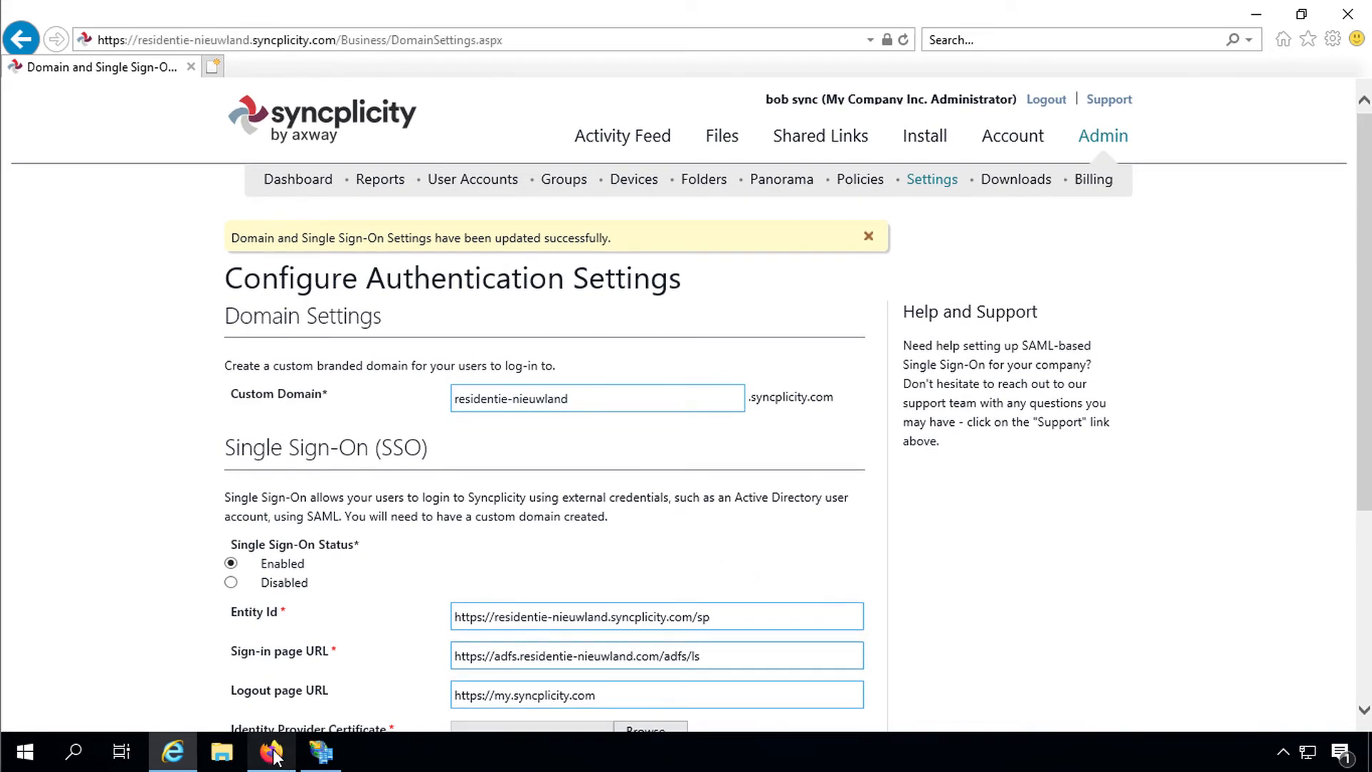
pyautogui.moveTo(274, 748)
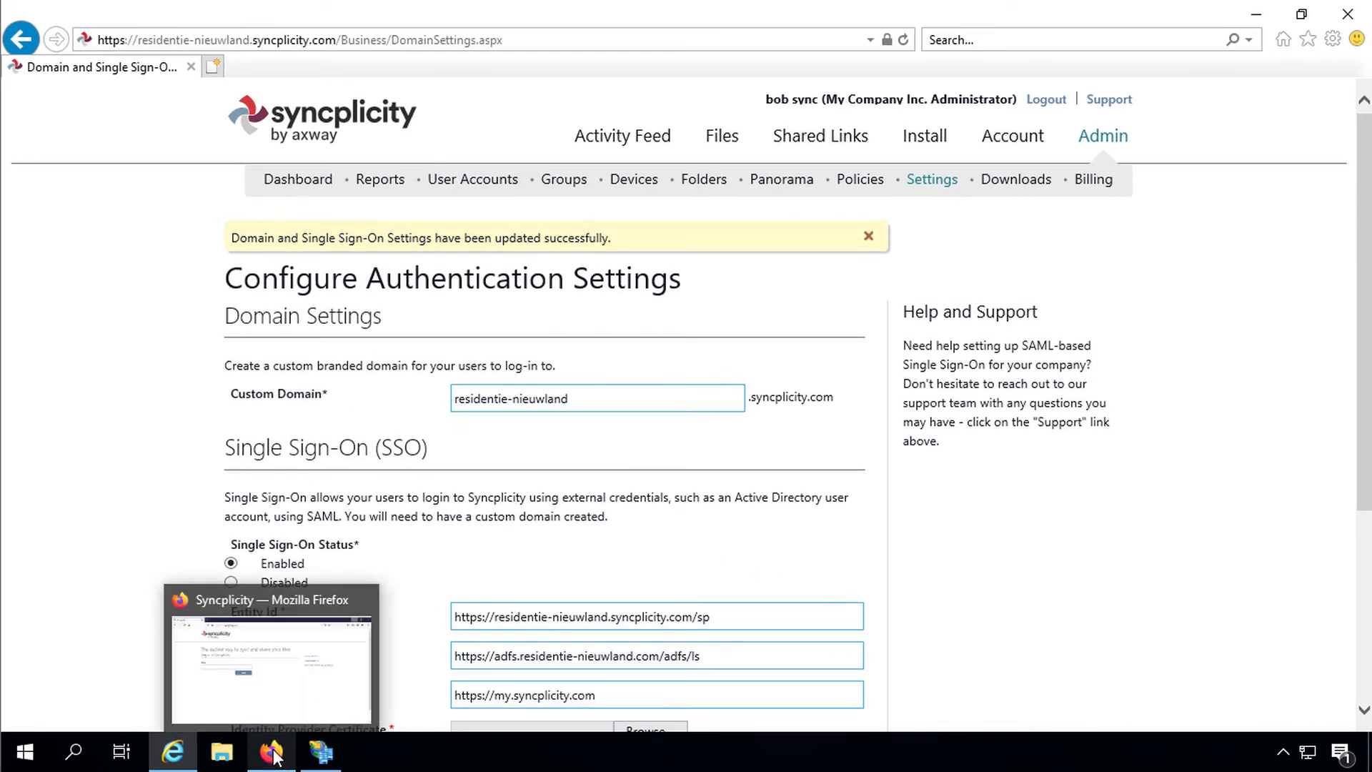
pyautogui.click(259, 715)
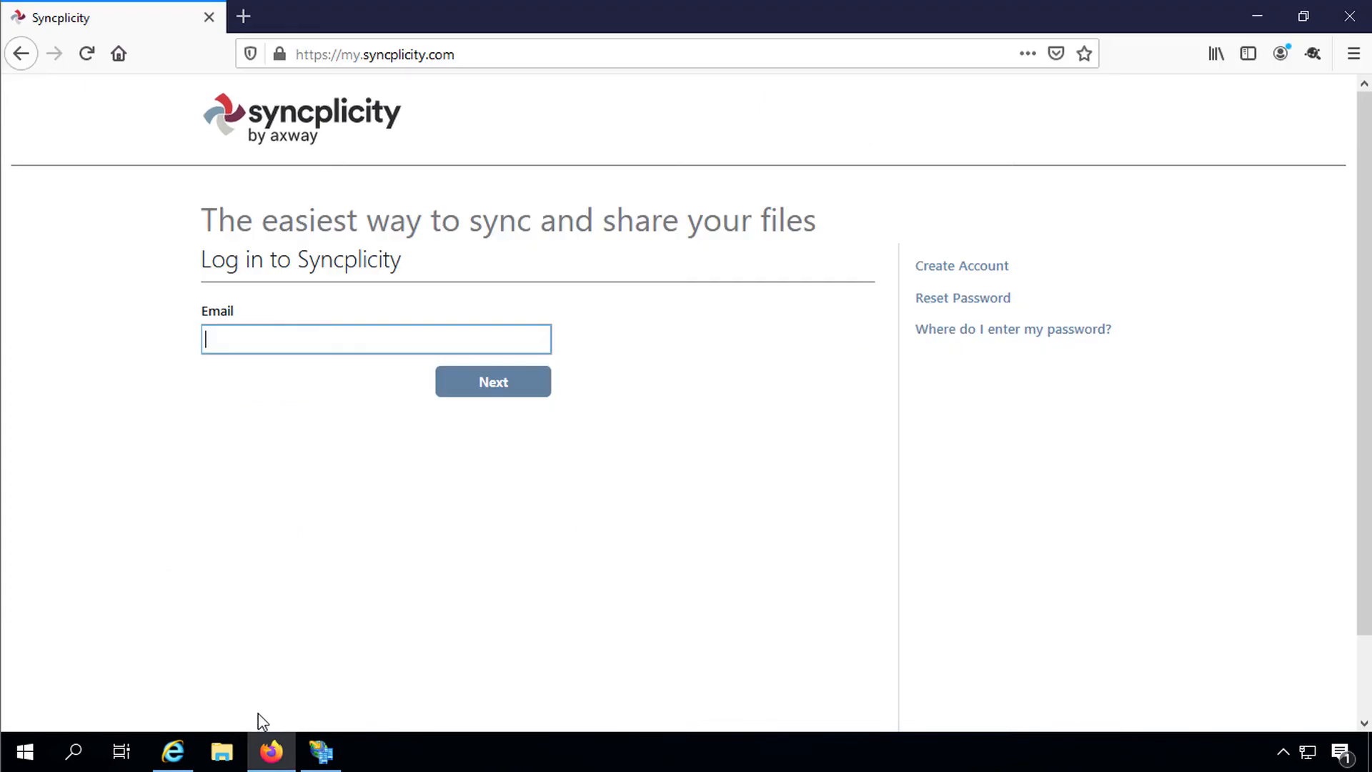
pyautogui.click(393, 55)
pyautogui.write('https://residentie-nieuwland.syncplicity.com')
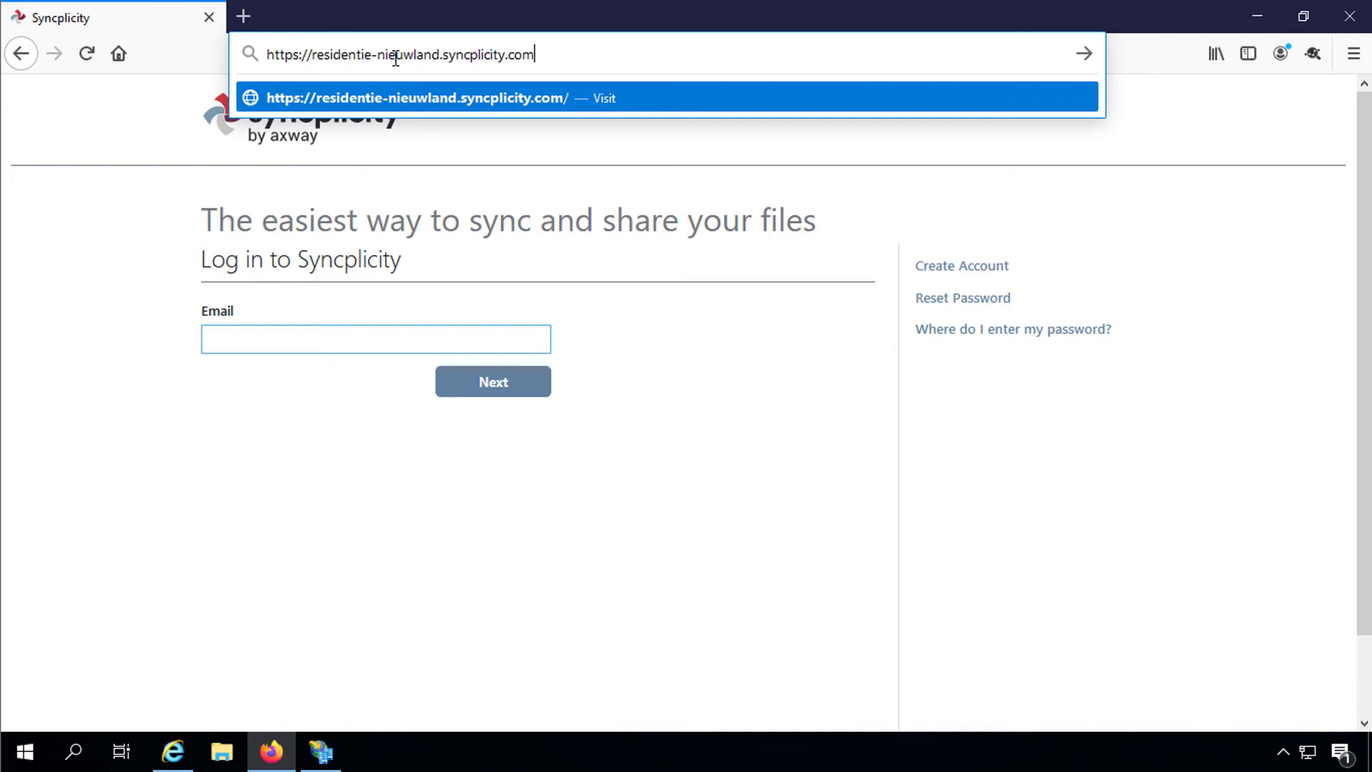
pyautogui.press('Return')
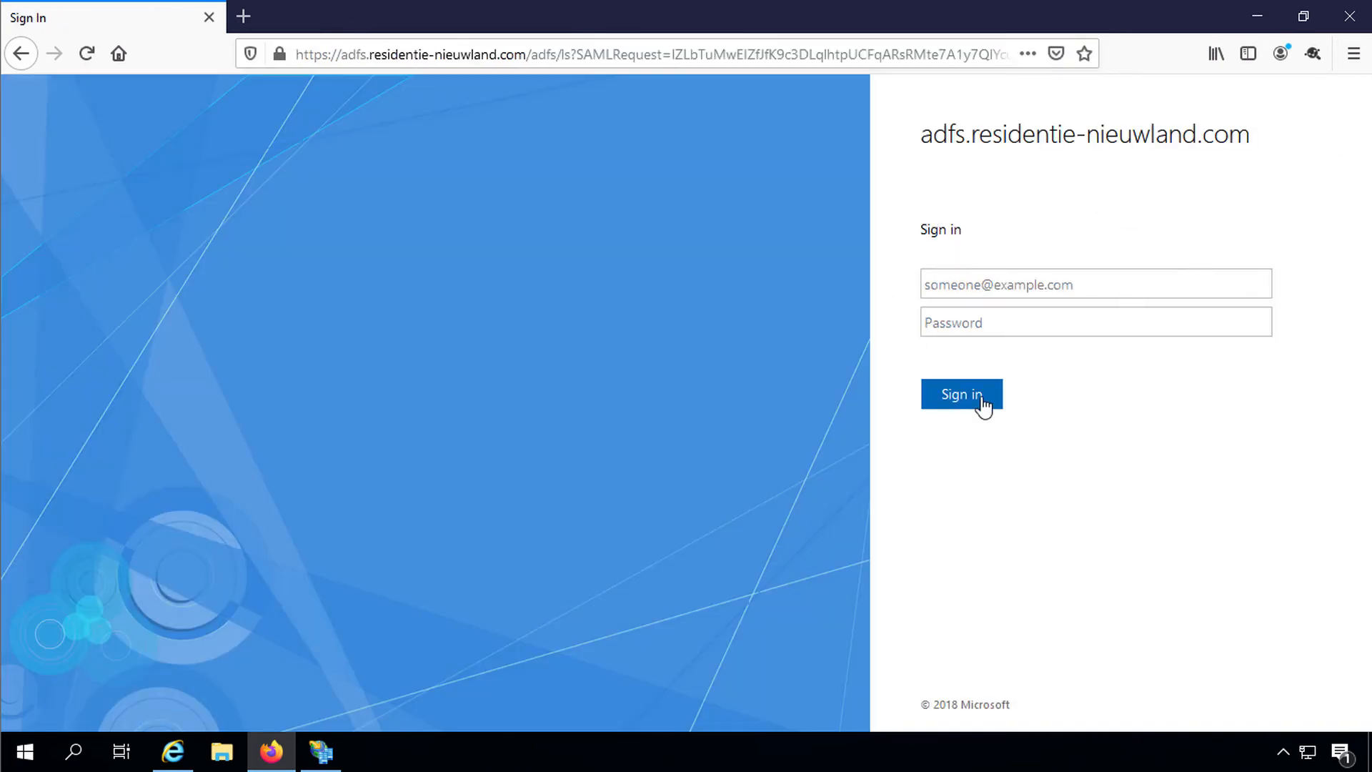
pyautogui.click(1032, 285)
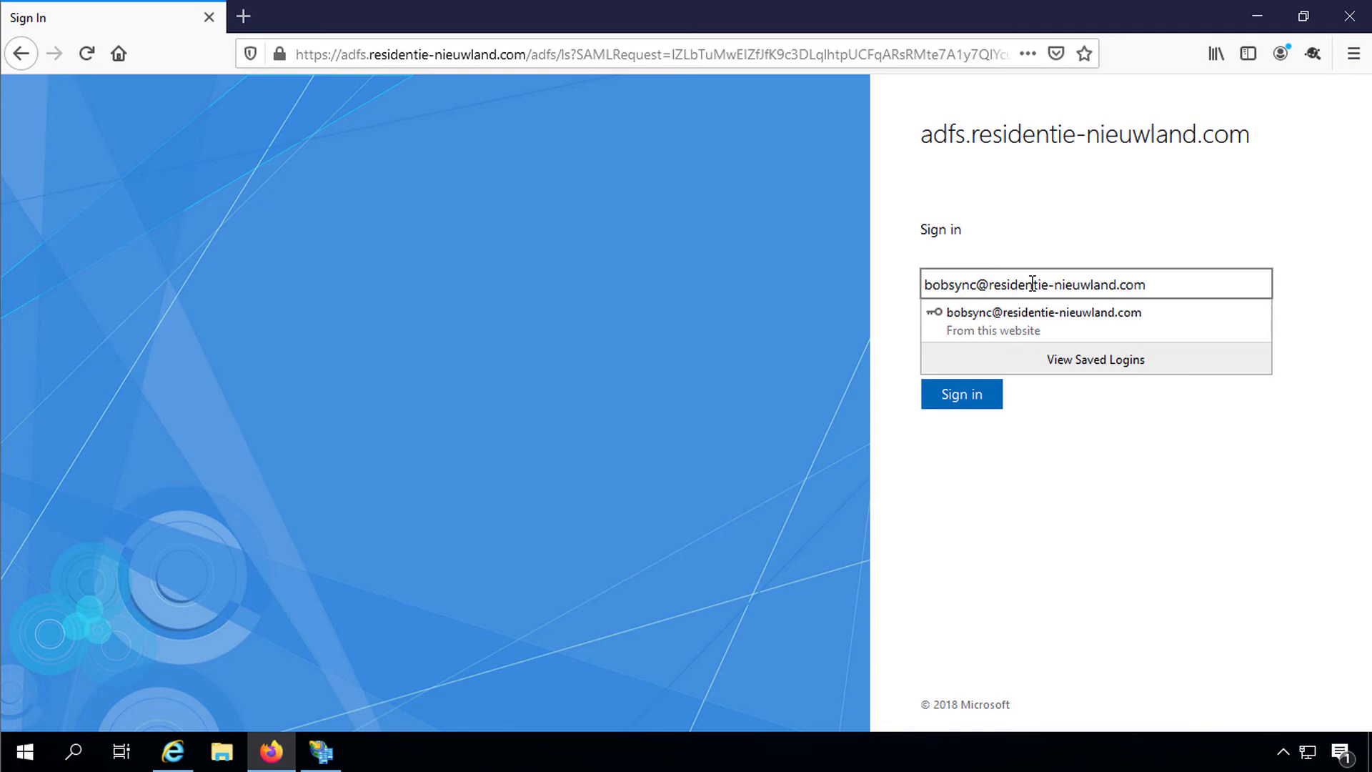
pyautogui.press('Tab')
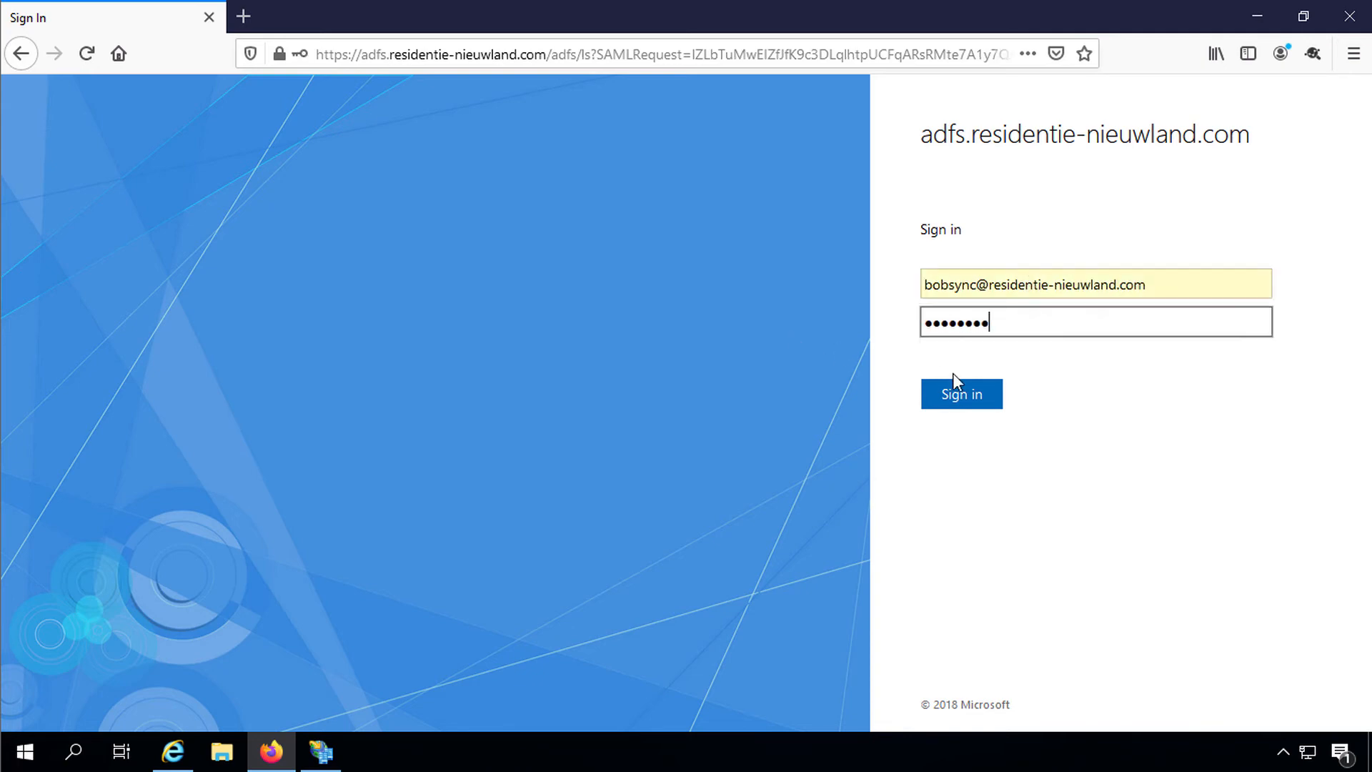
pyautogui.click(960, 398)
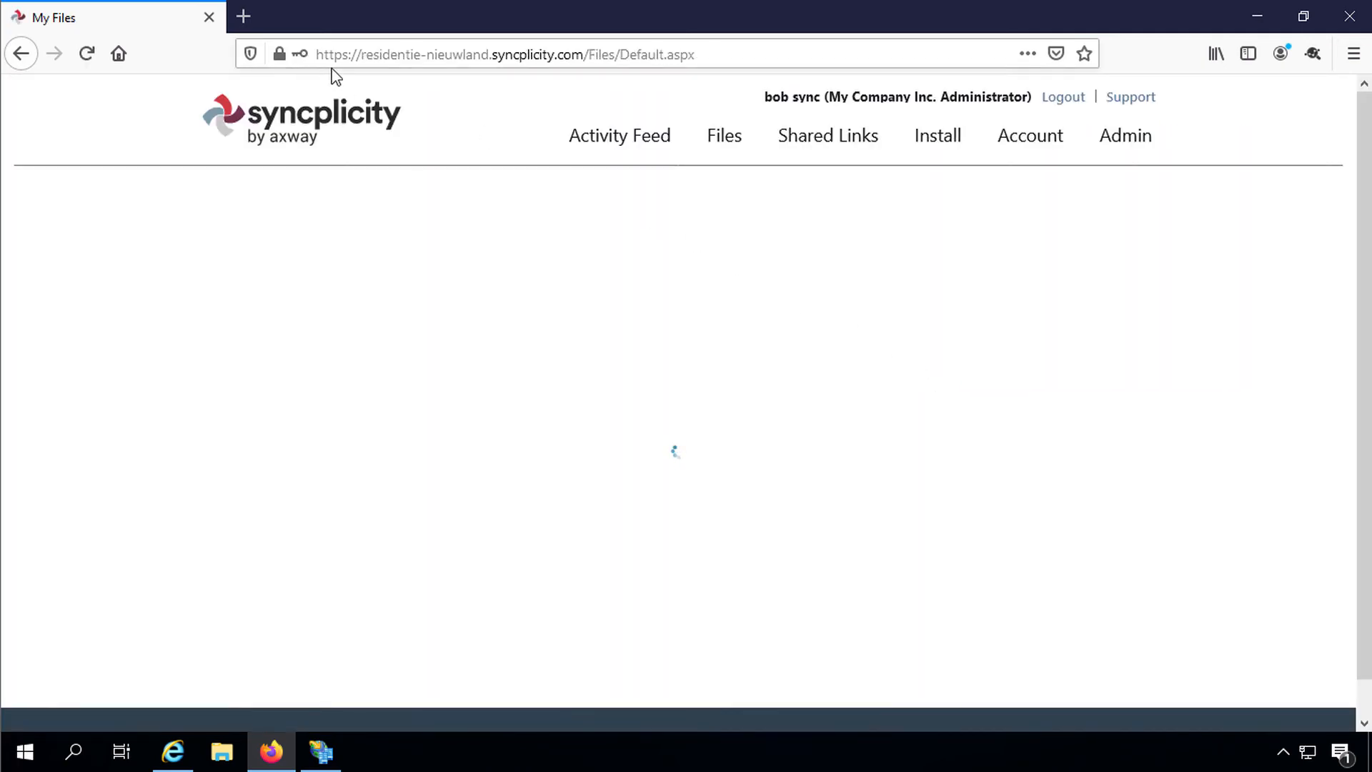
# Step: Open a new Firefox private browsing window from the browser menu
pyautogui.click(753, 45)
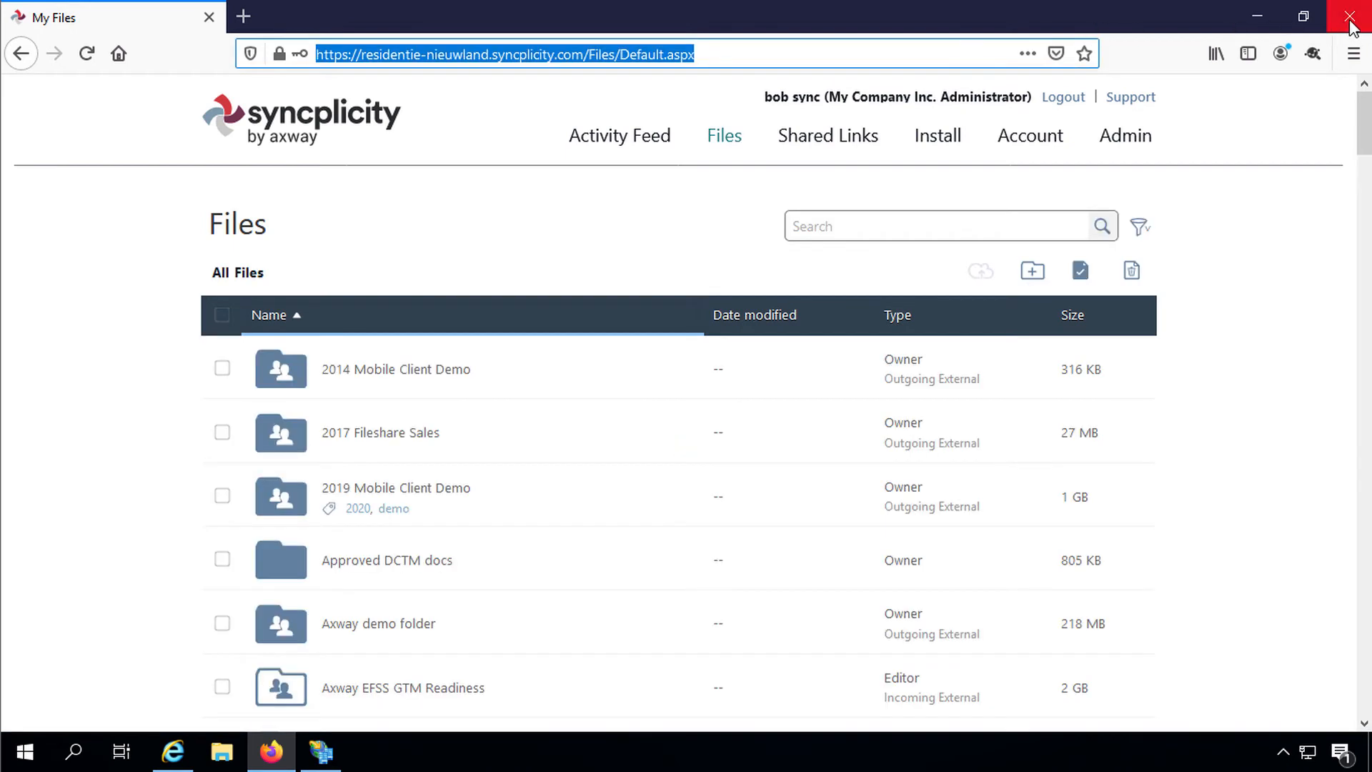
pyautogui.click(1354, 54)
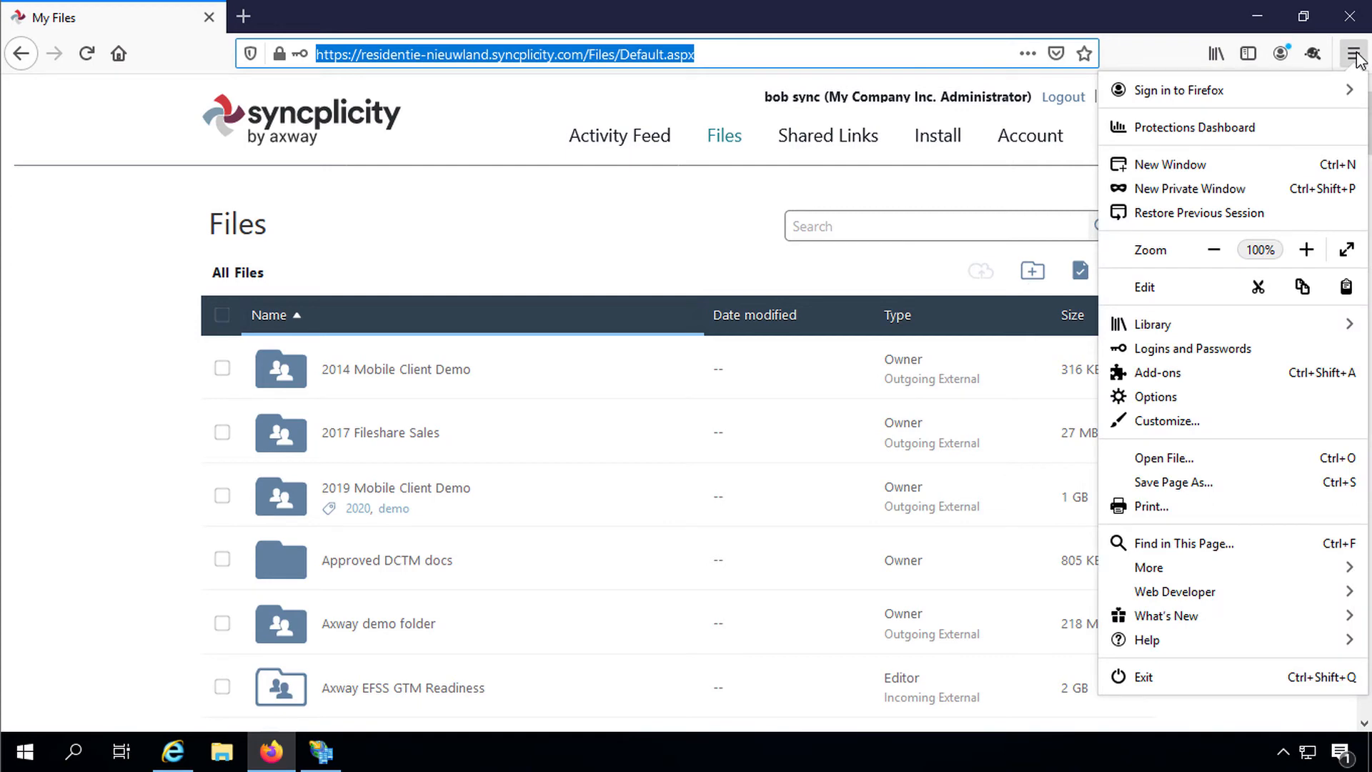
pyautogui.click(1220, 189)
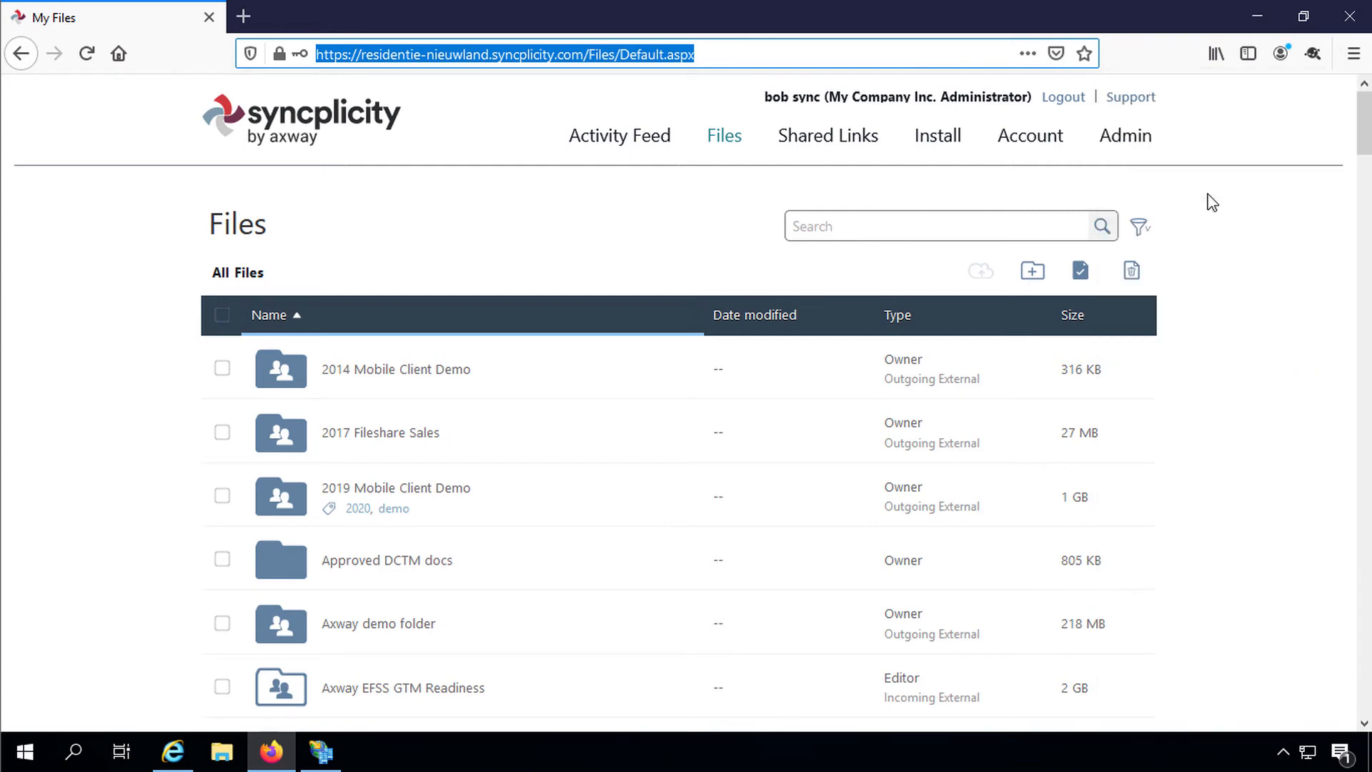
pyautogui.write('https://my.syncplicity.com')
pyautogui.press('Return')
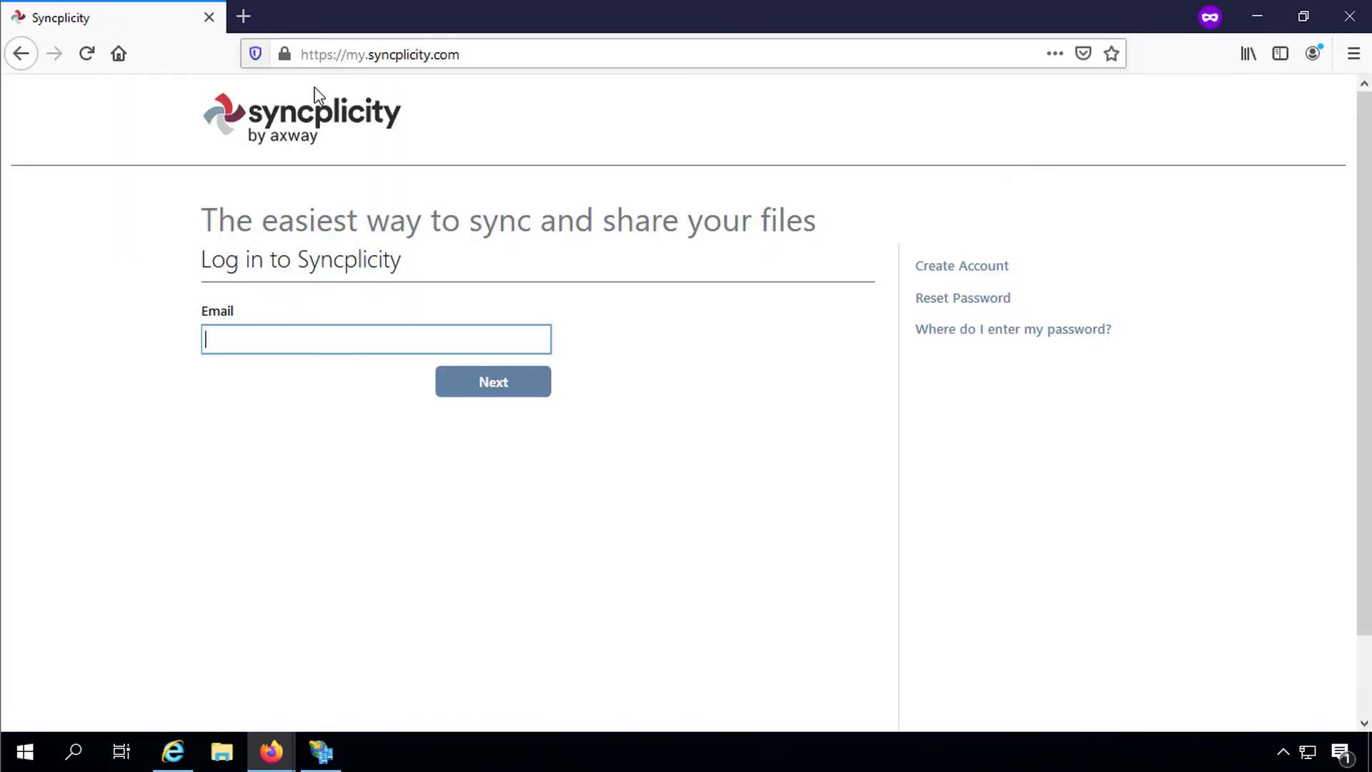
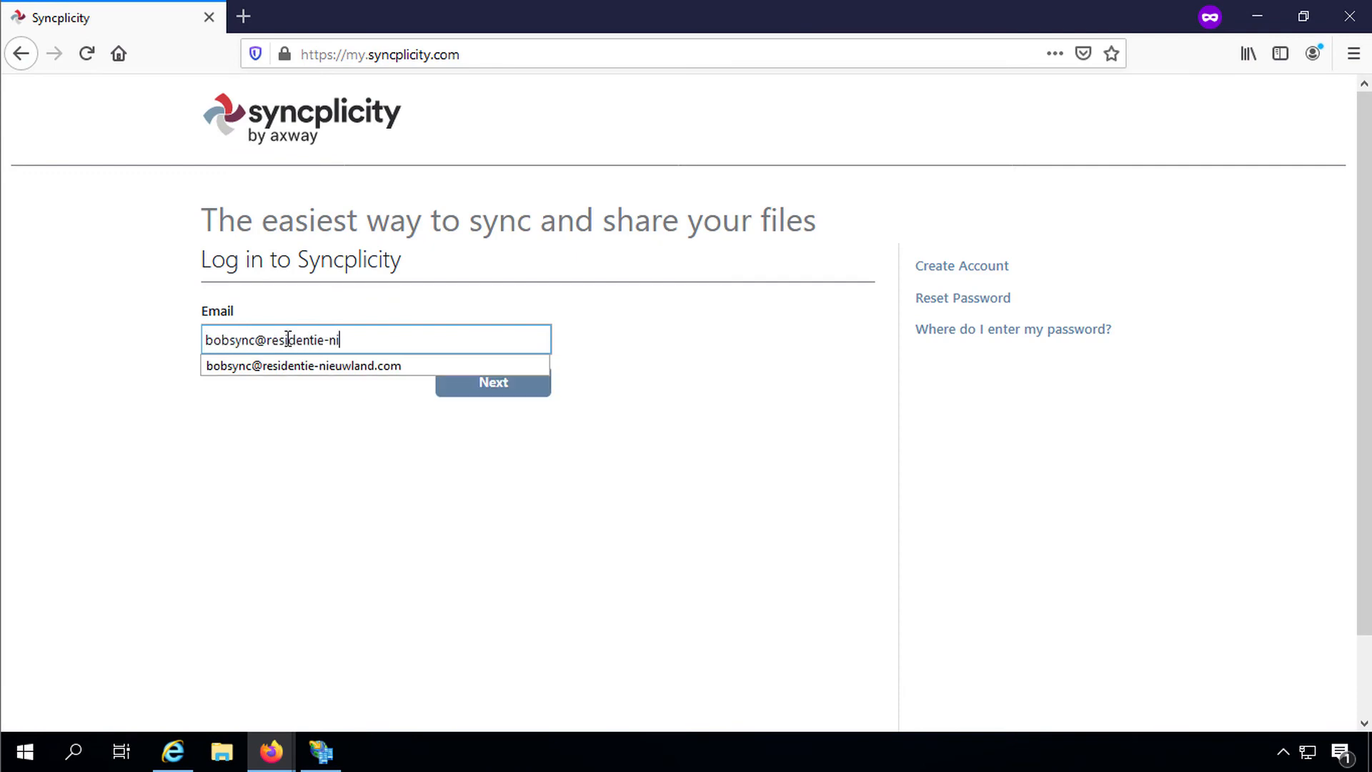
pyautogui.press('Return')
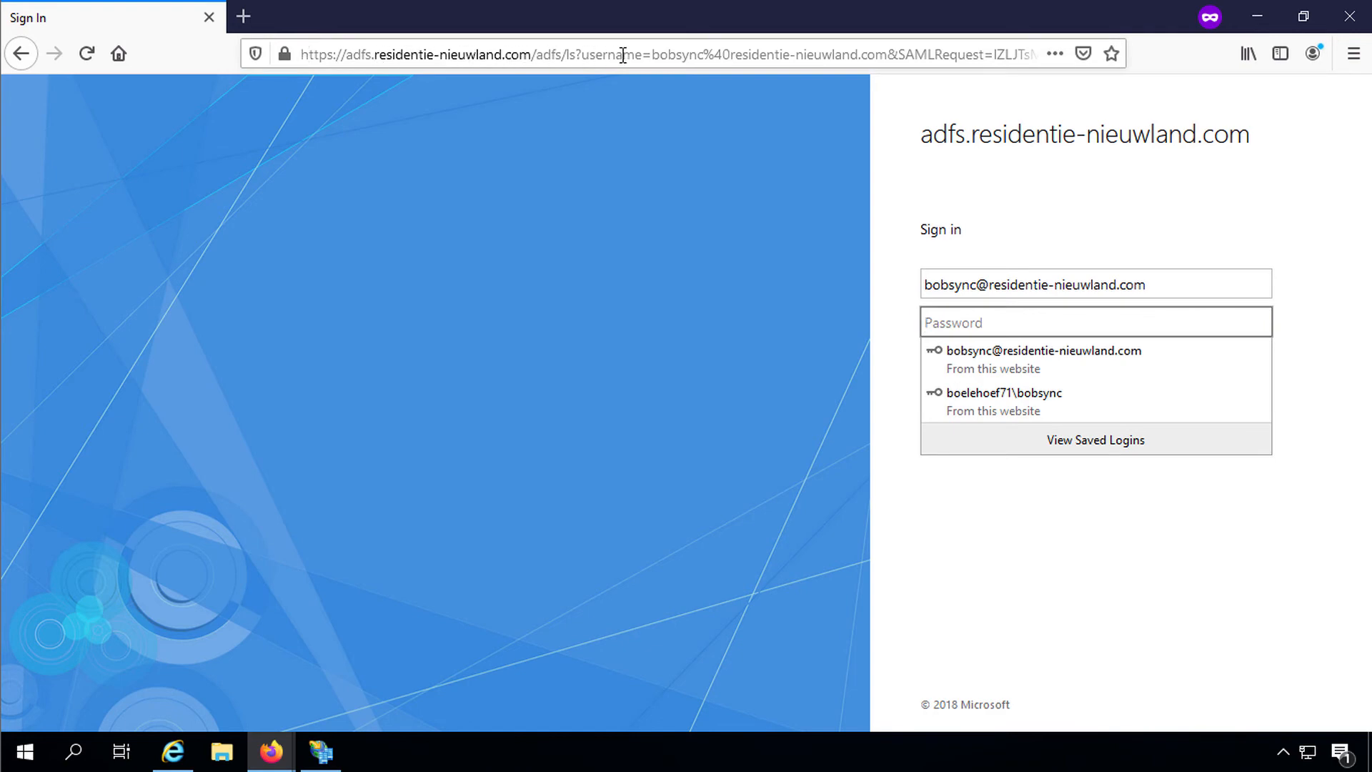
pyautogui.click(989, 324)
pyautogui.write('*')
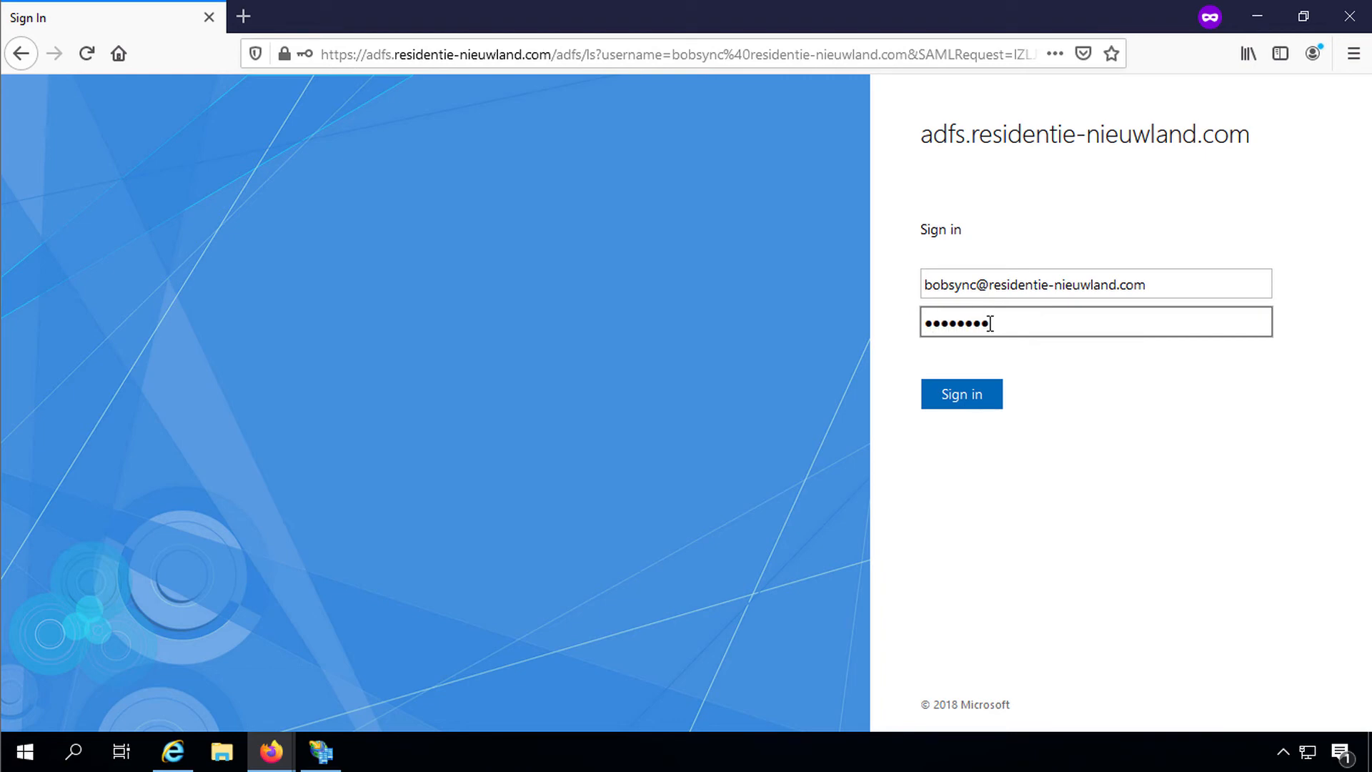
pyautogui.press('Return')
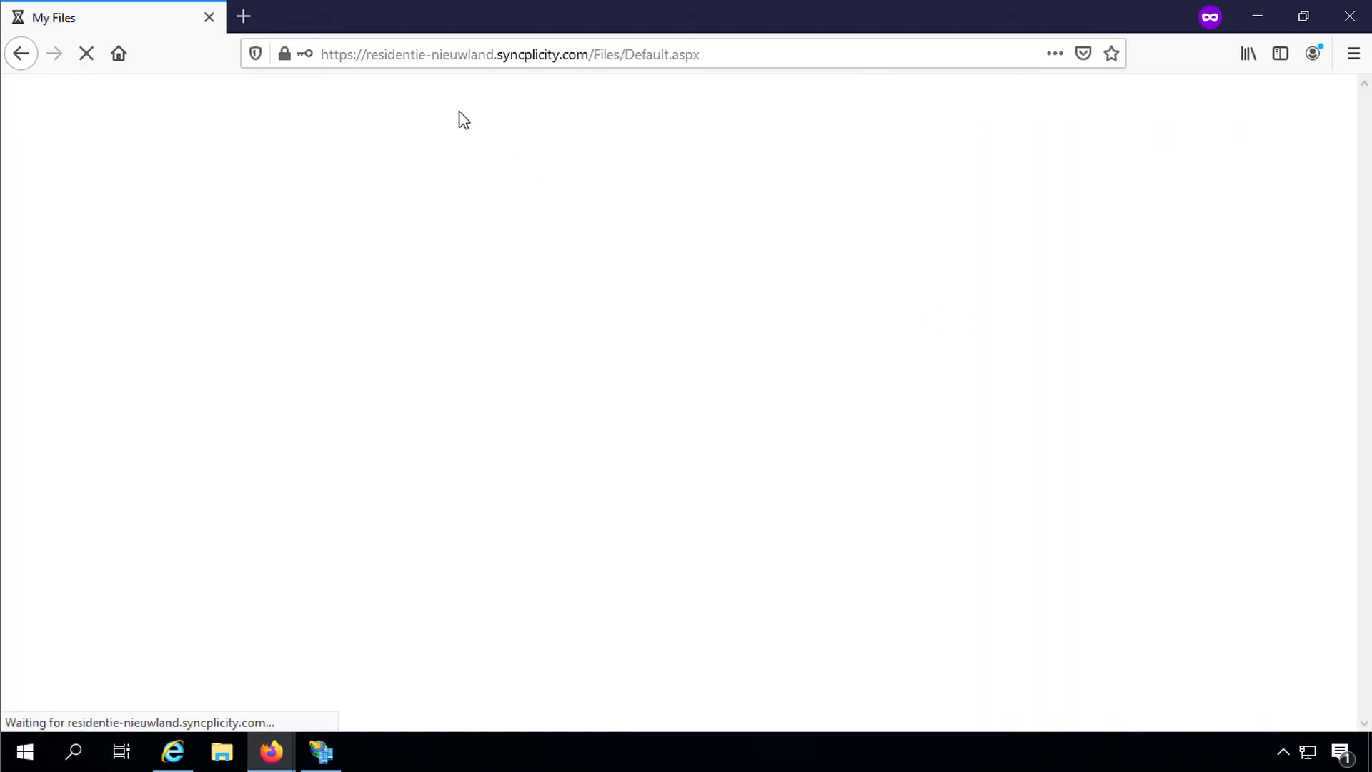